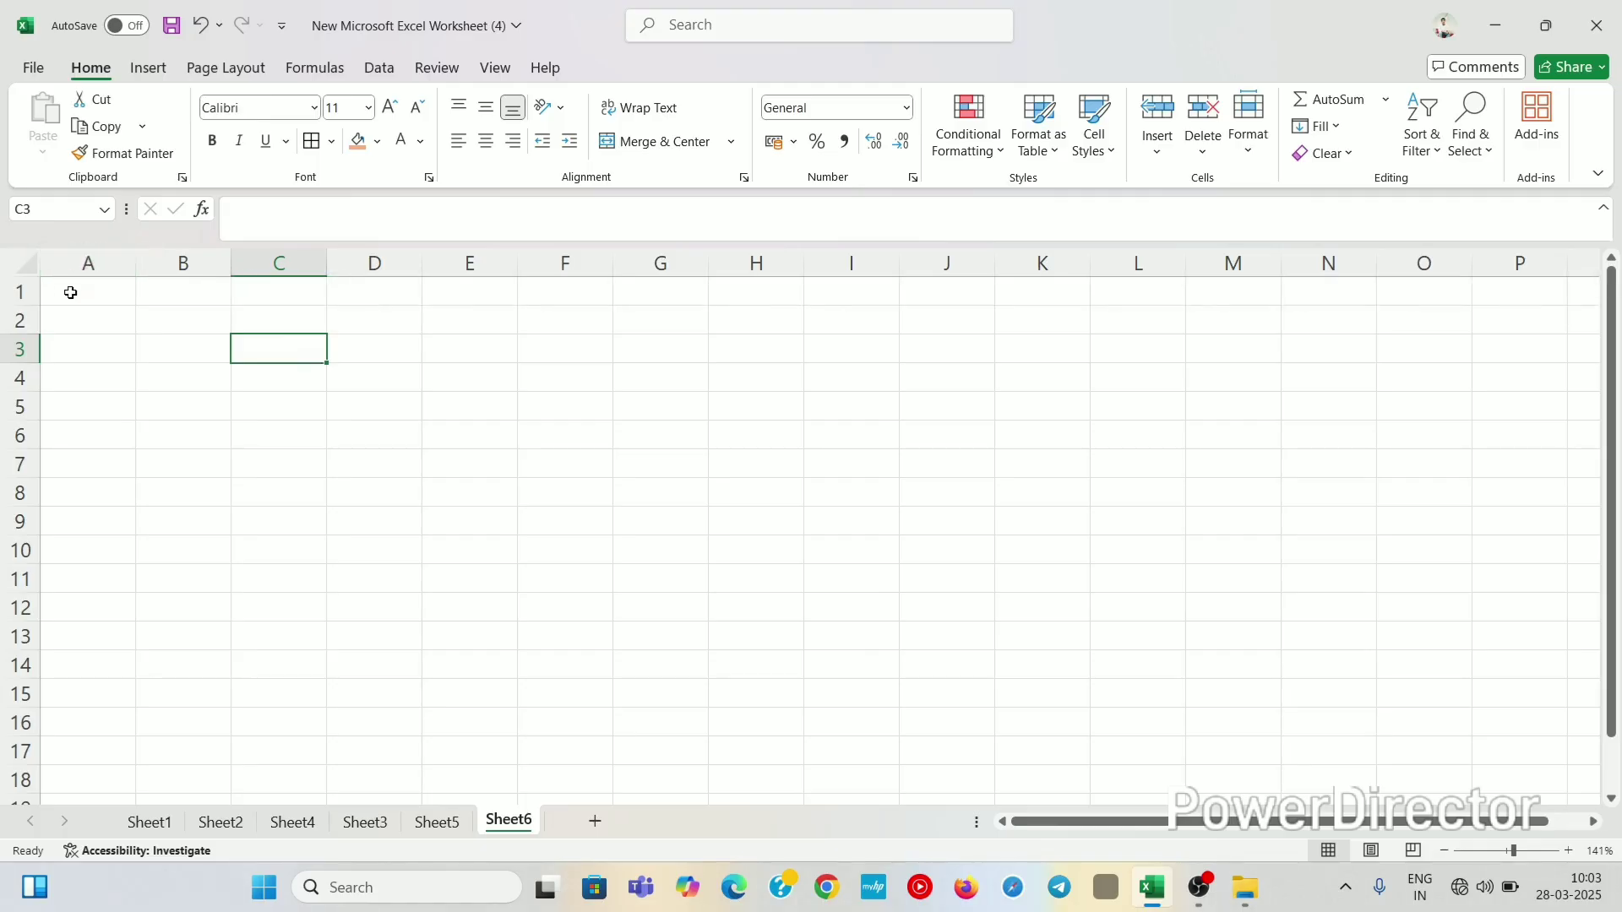
Merge and center the cell range A1:B2 into one heading cell
{"action": "left_click_drag", "start_coordinate": [68, 290], "coordinate": [181, 313]}
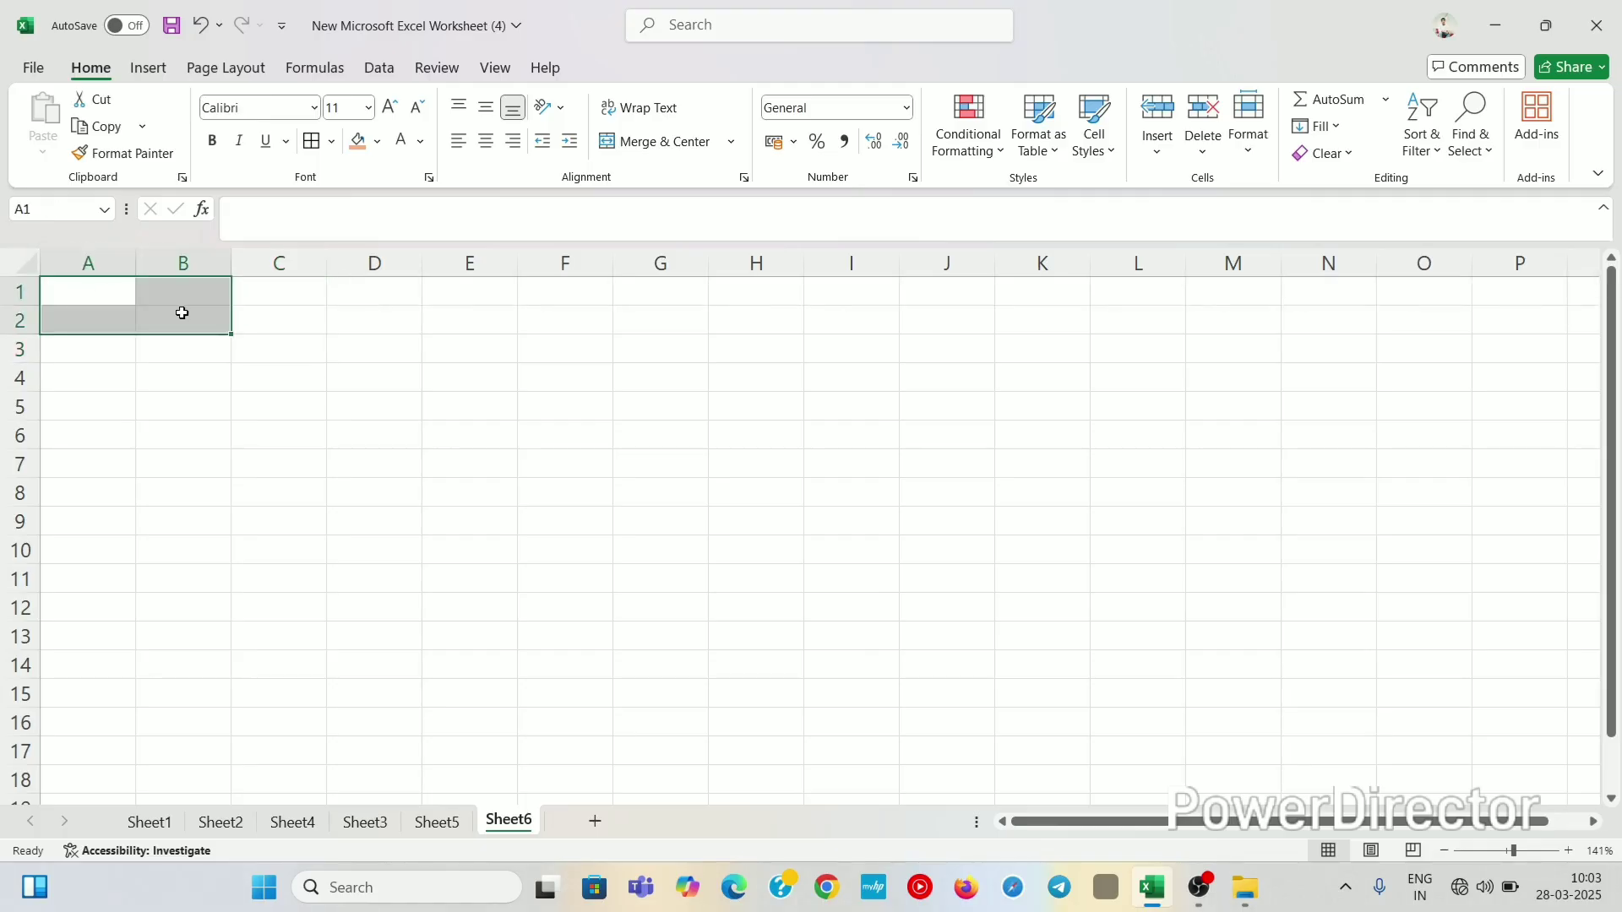
{"action": "left_click", "coordinate": [731, 142]}
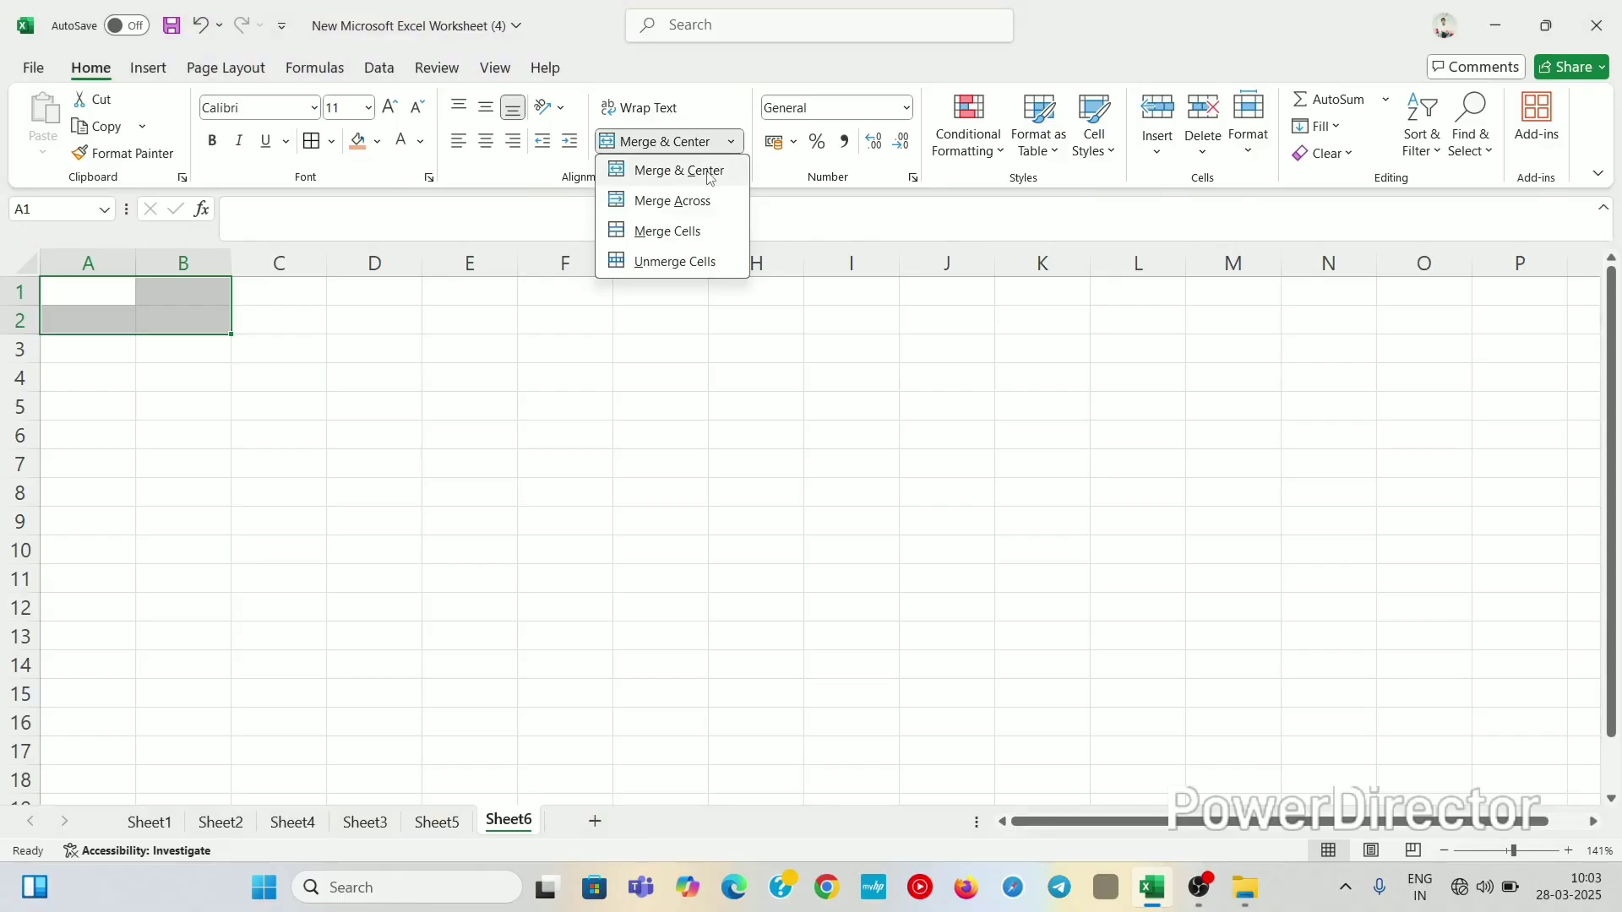
{"action": "left_click", "coordinate": [713, 172]}
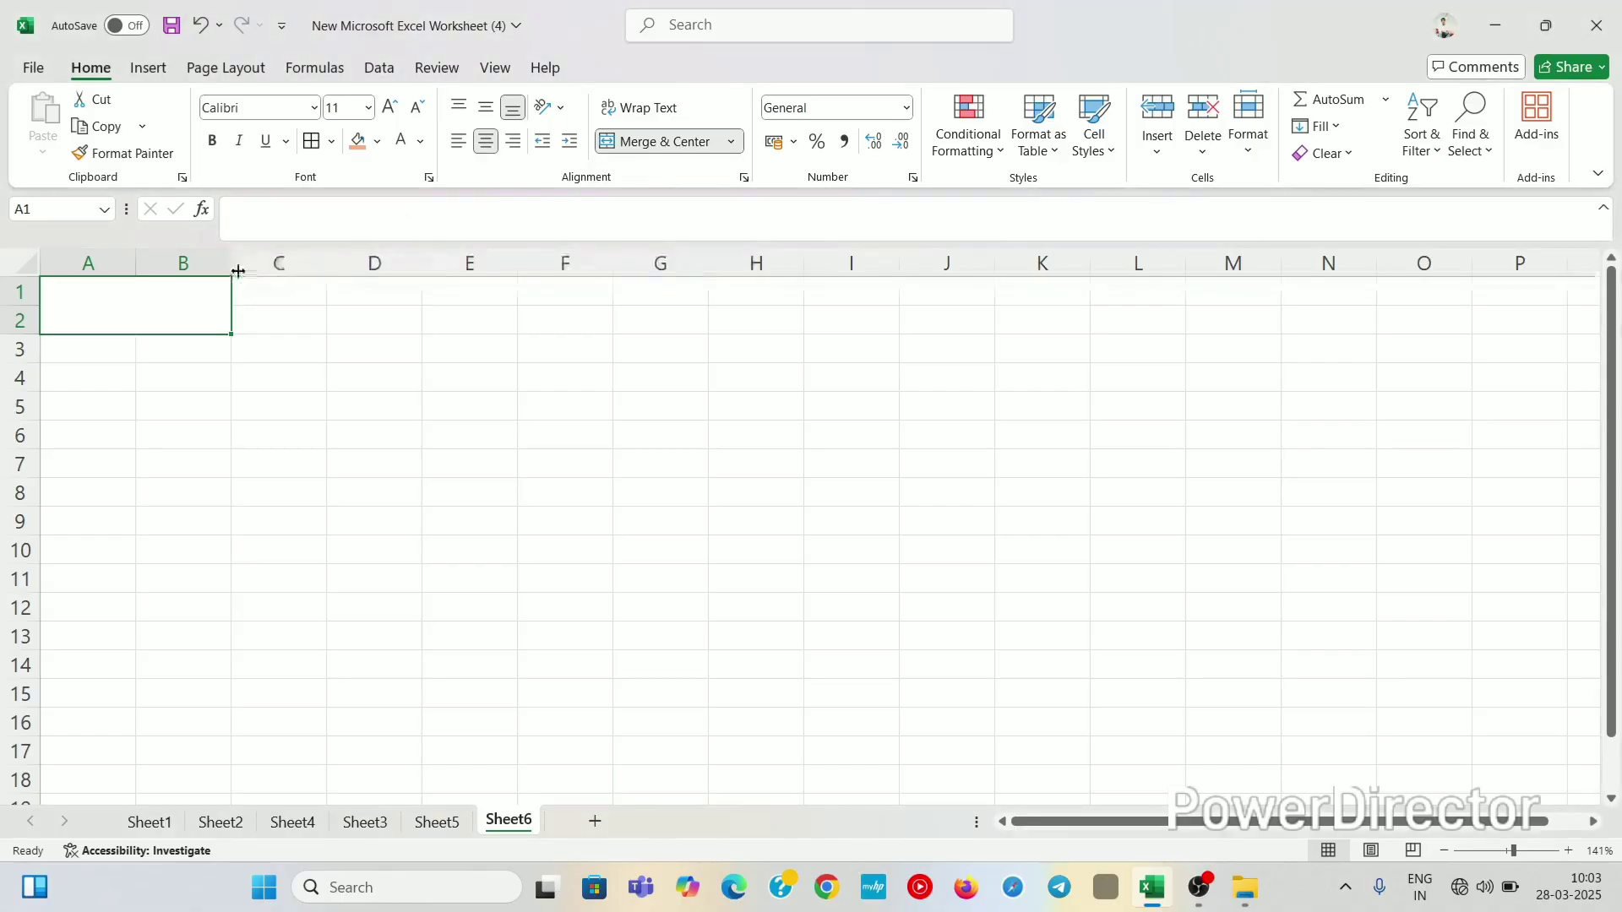
Widen columns A and B to slightly more than twice their default width, leaving B a little wider than A
{"action": "left_click_drag", "start_coordinate": [232, 269], "coordinate": [433, 279]}
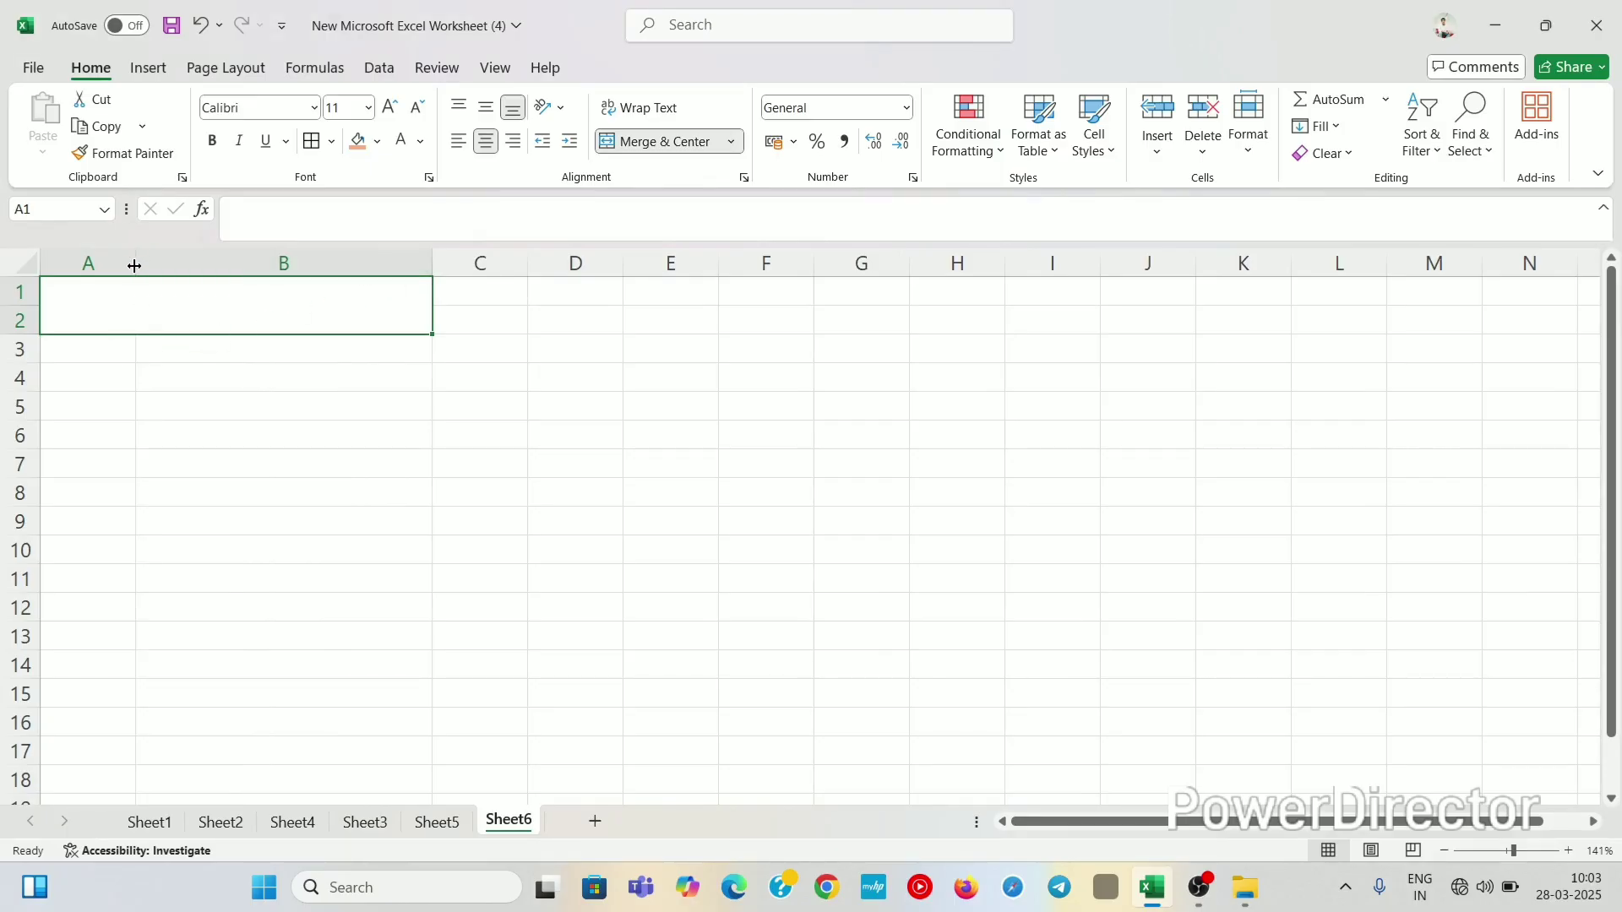
{"action": "left_click_drag", "start_coordinate": [134, 265], "coordinate": [233, 270]}
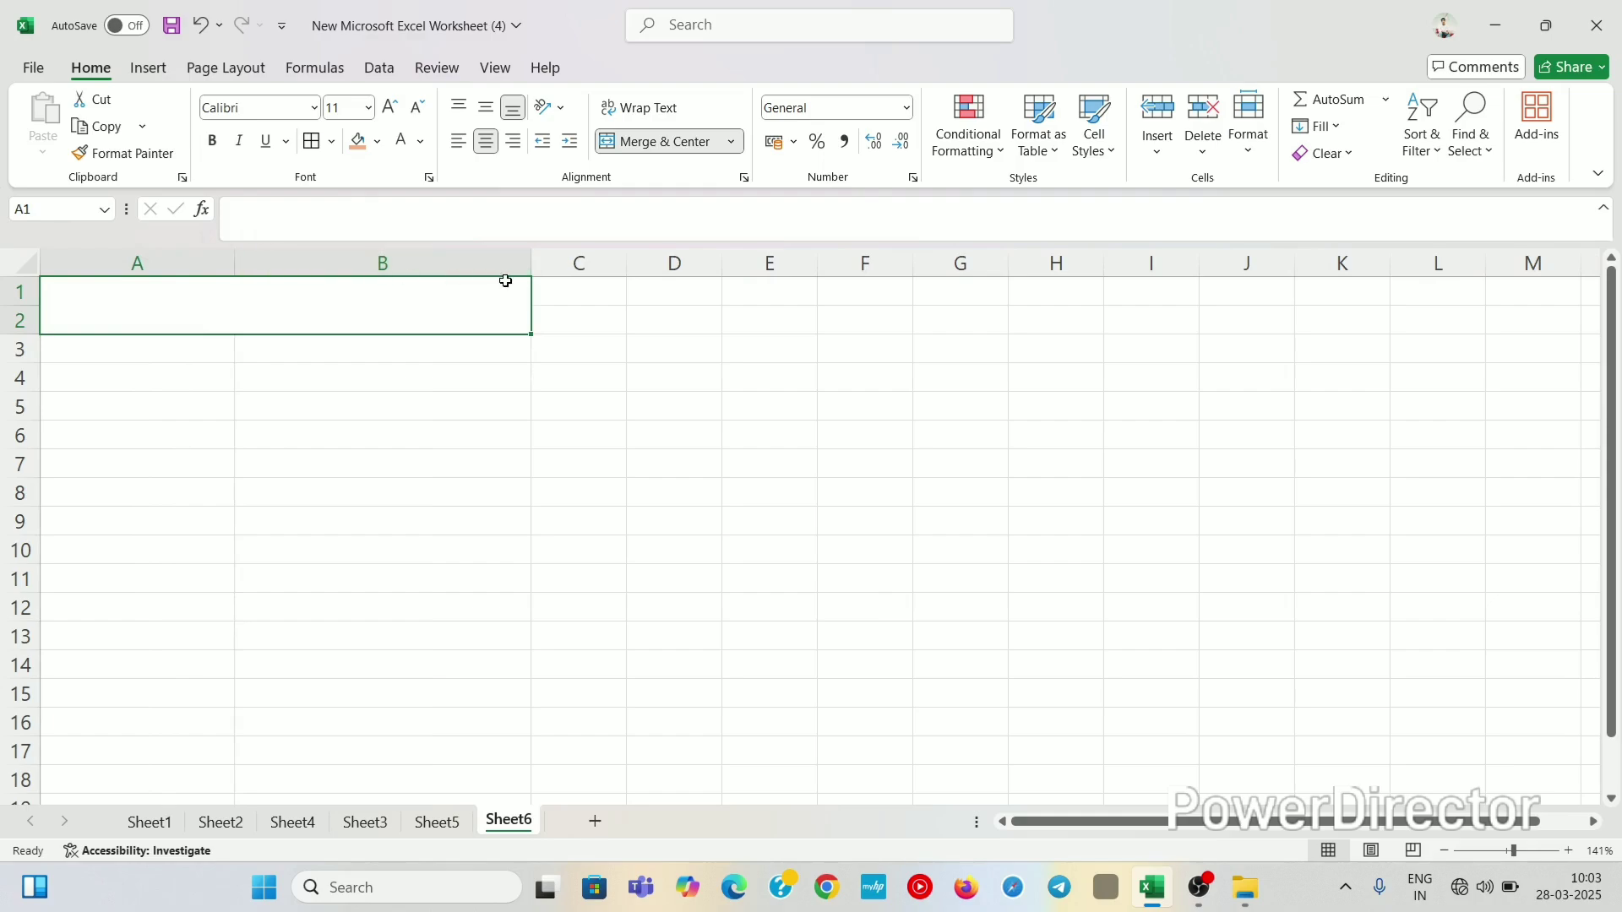
{"action": "left_click_drag", "start_coordinate": [535, 270], "coordinate": [462, 272]}
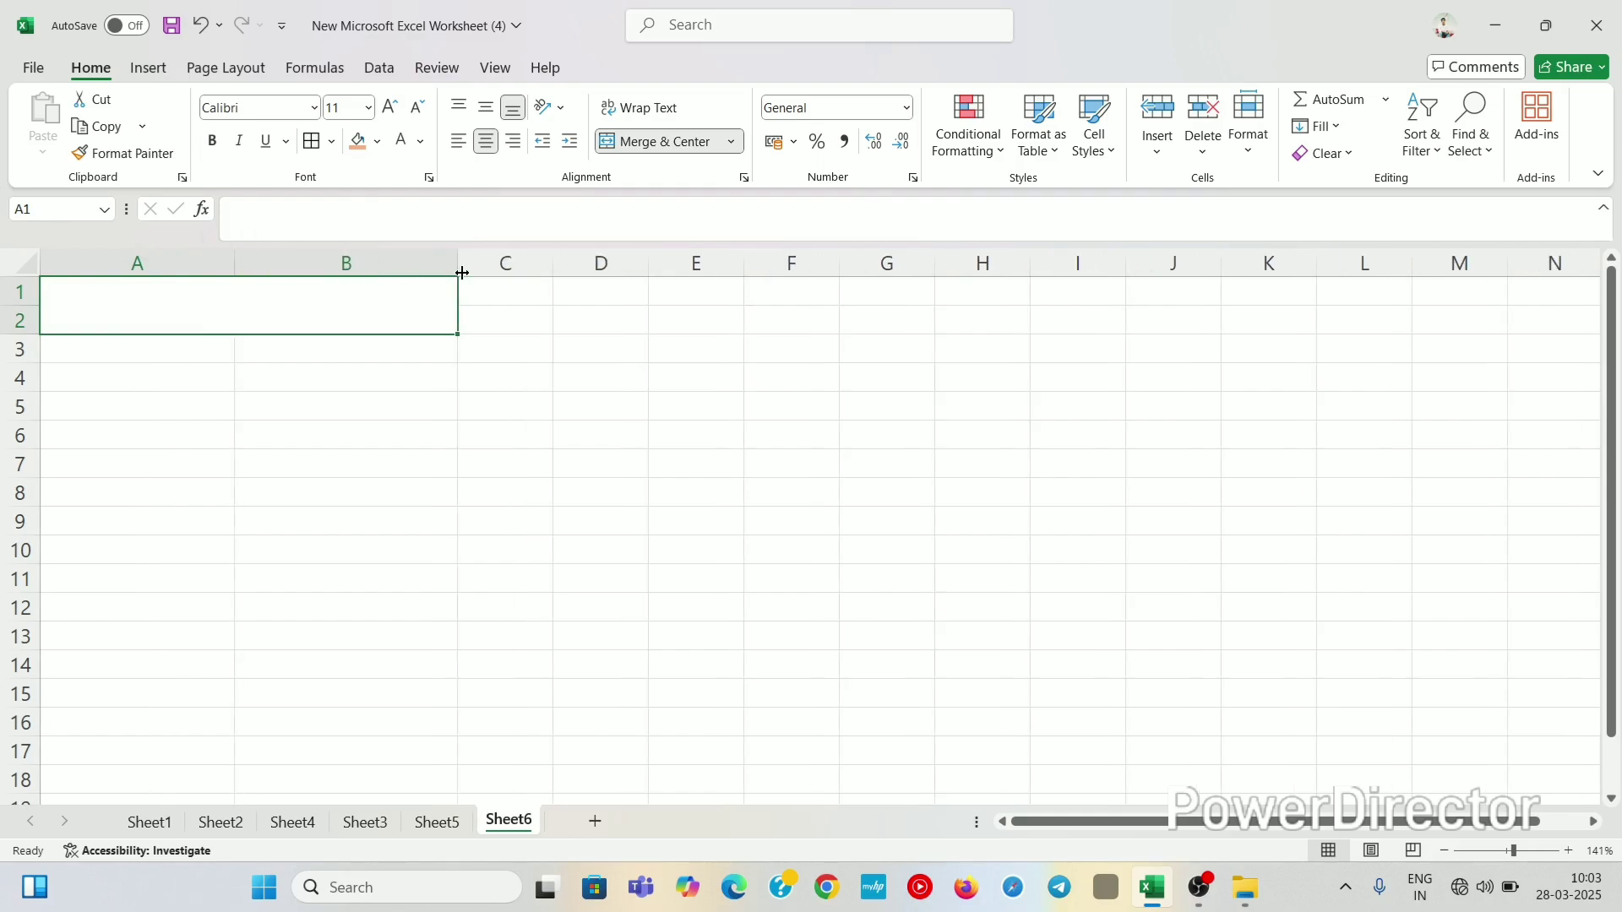
Enter the row labels Name, Hindi and English in cells A3 to A5
{"action": "left_click", "coordinate": [128, 348]}
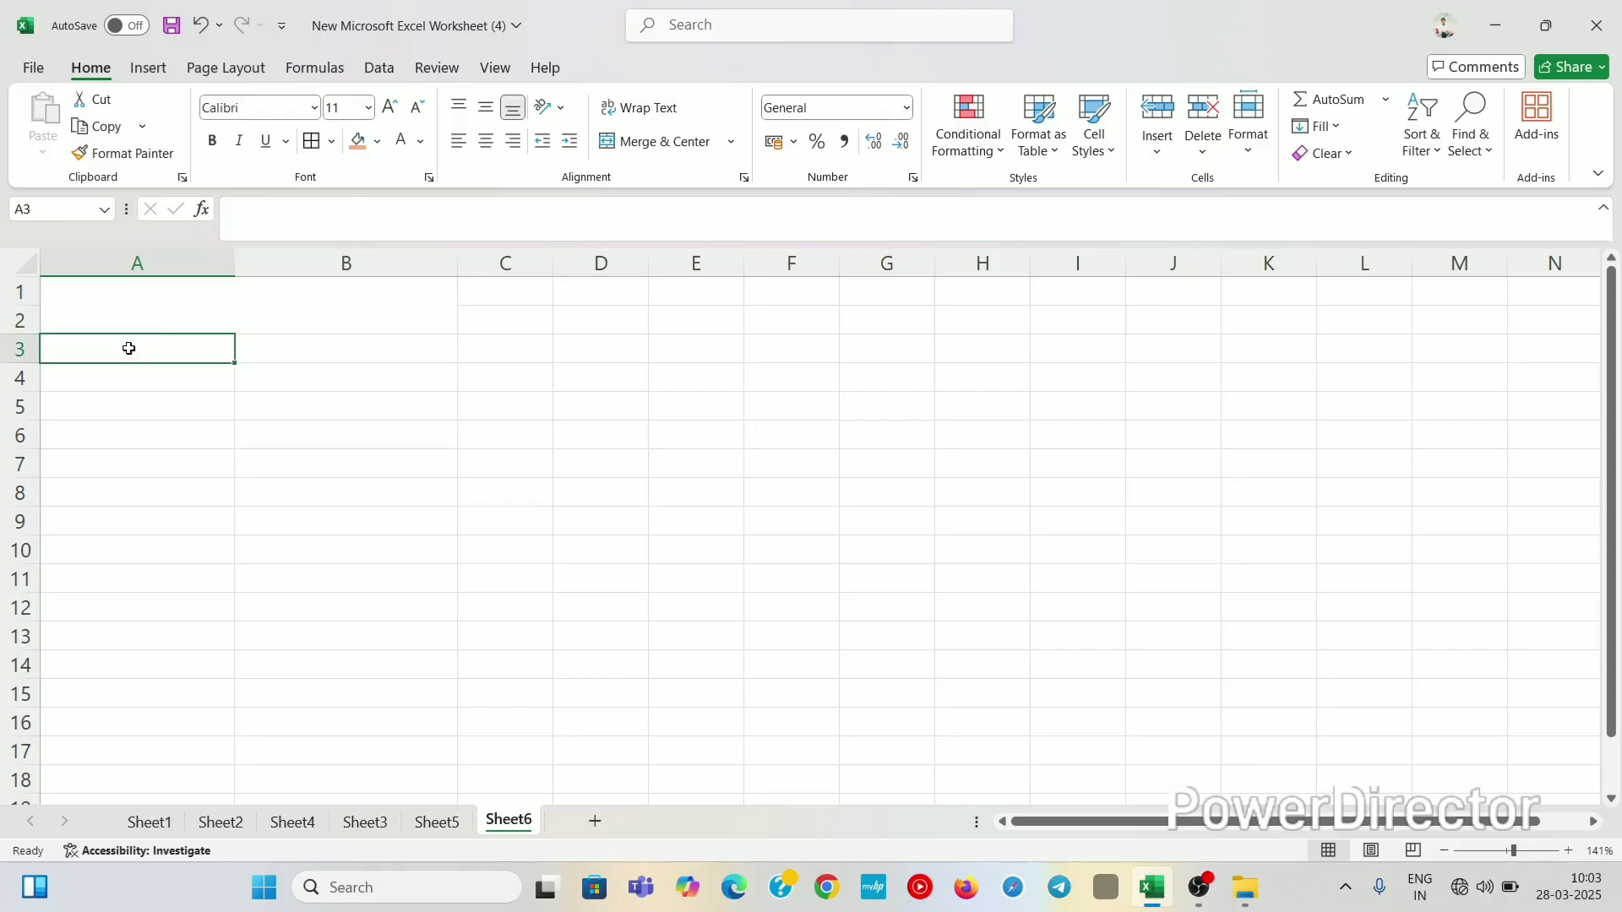
{"action": "left_click", "coordinate": [202, 318]}
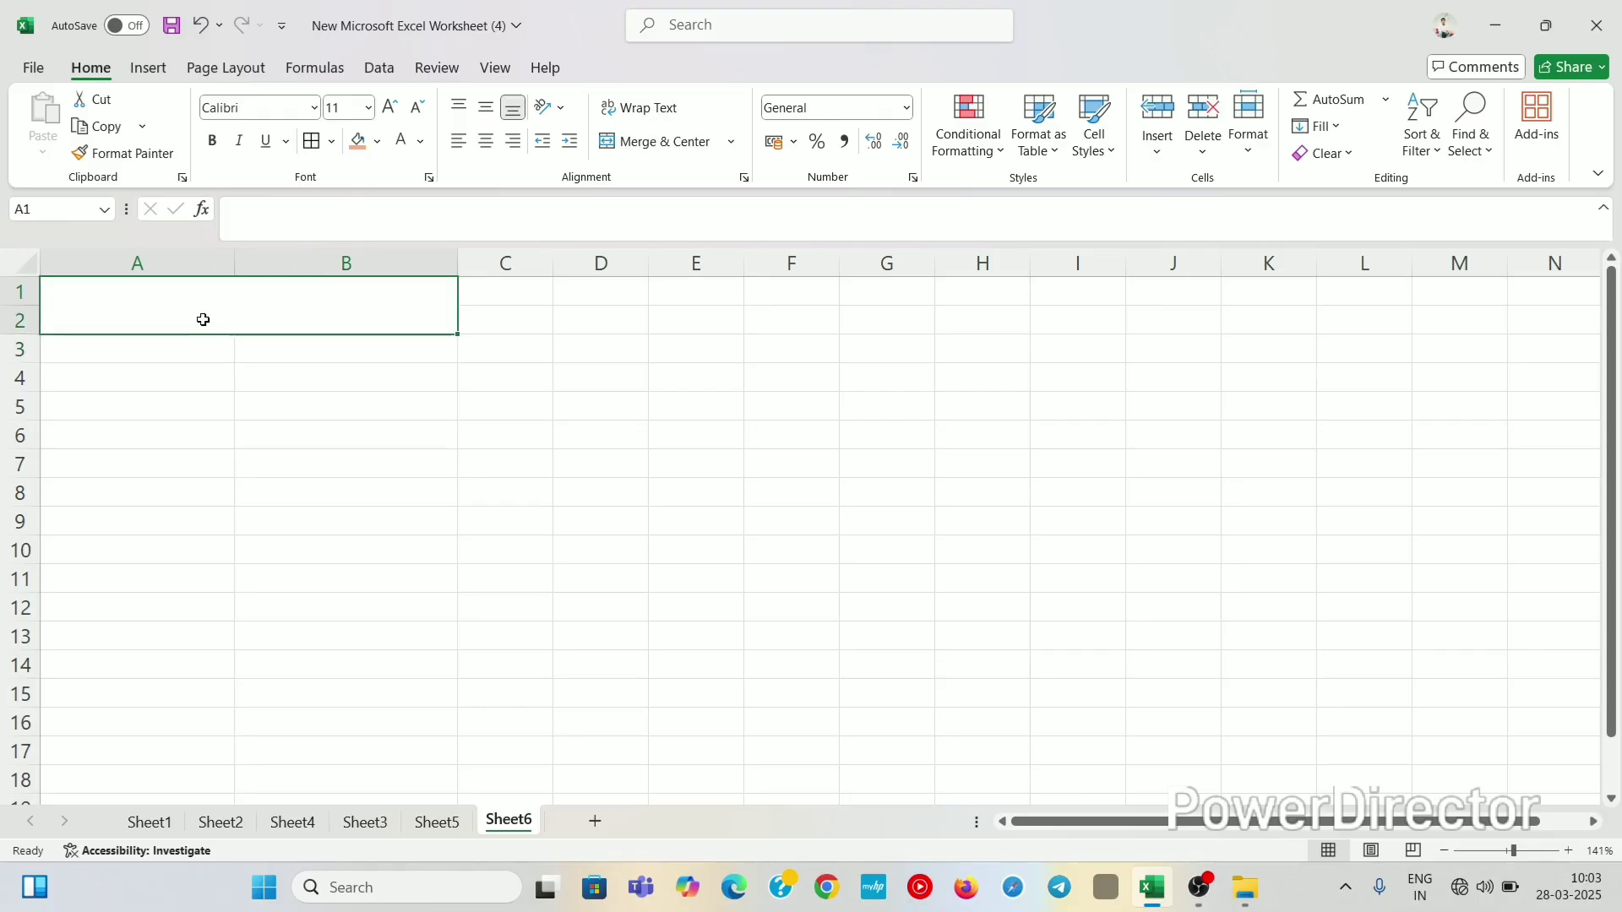
{"action": "left_click", "coordinate": [164, 355]}
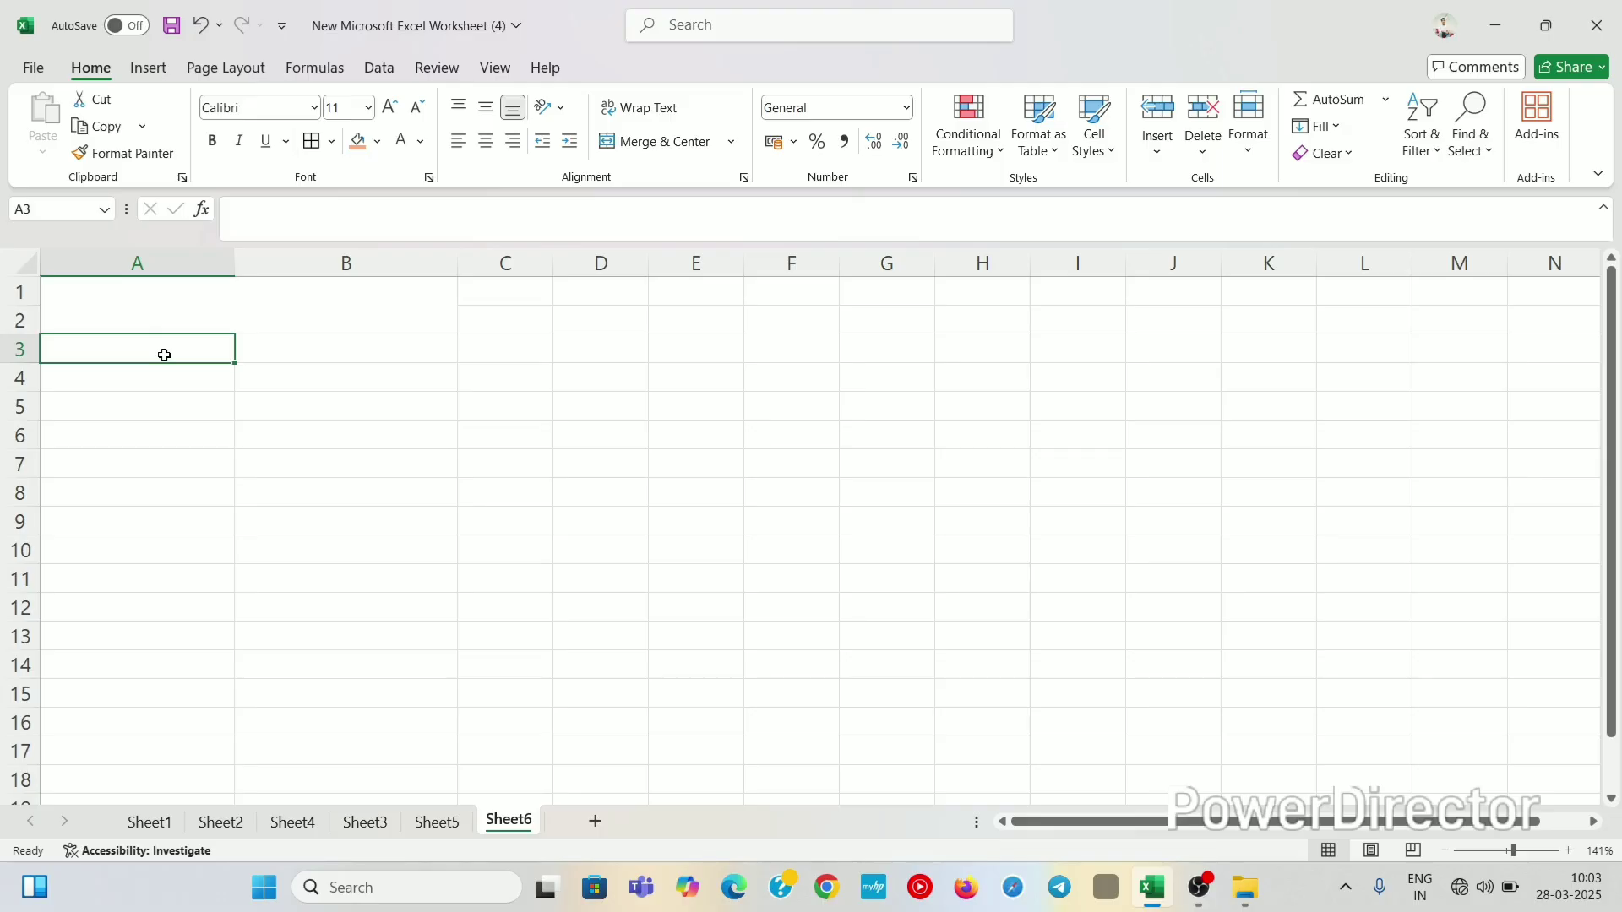
{"action": "type", "text": "Name"}
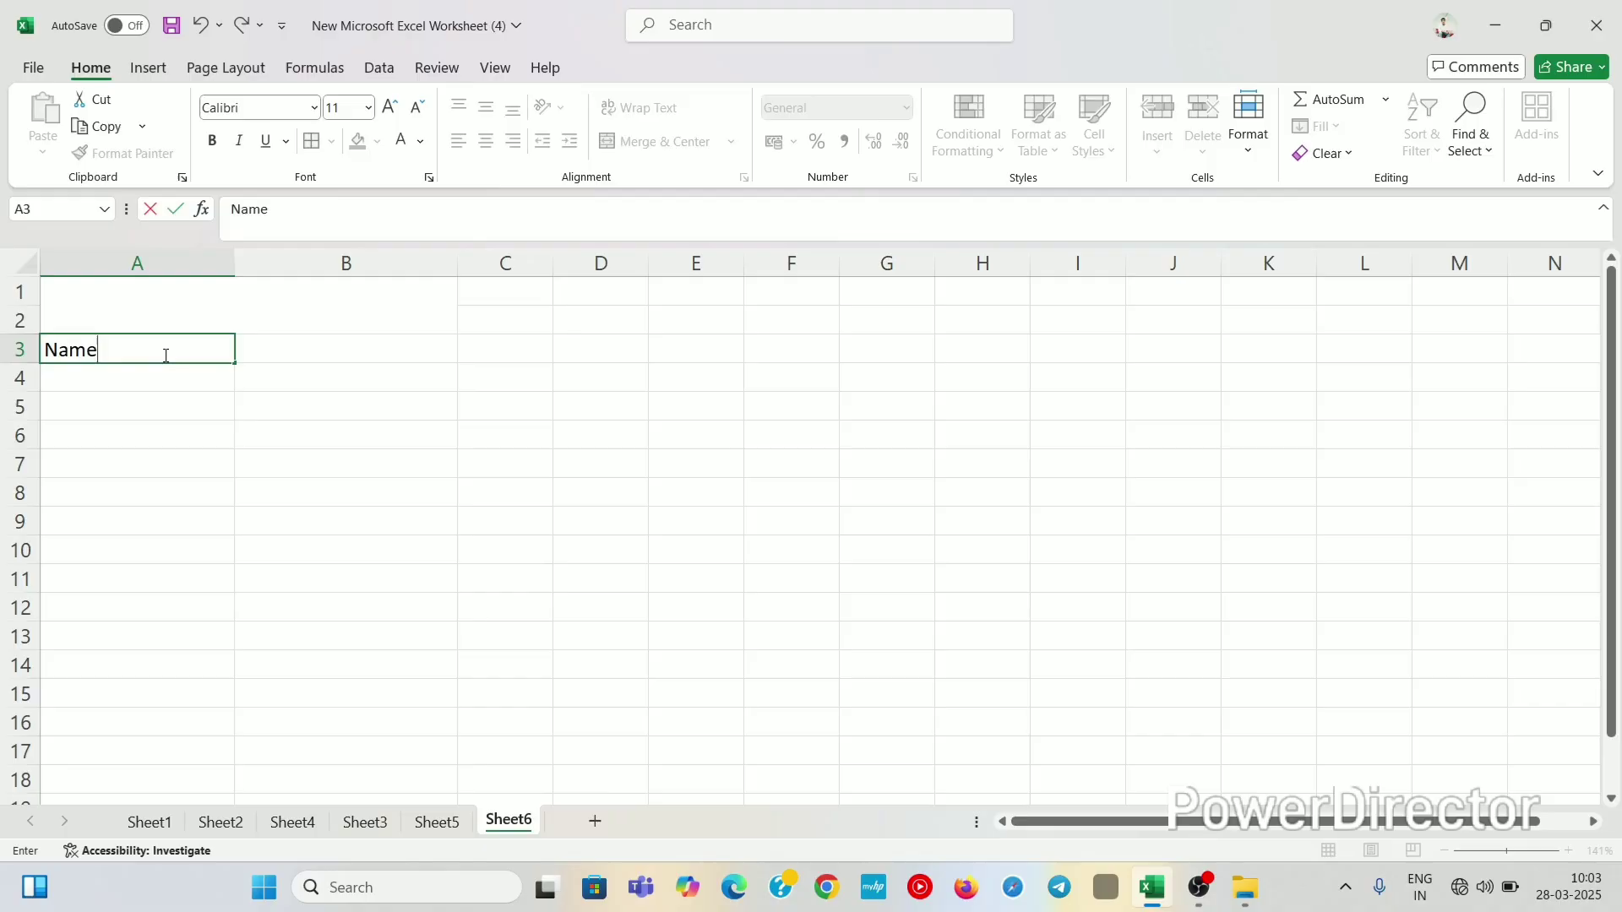
{"action": "key", "text": "Return"}
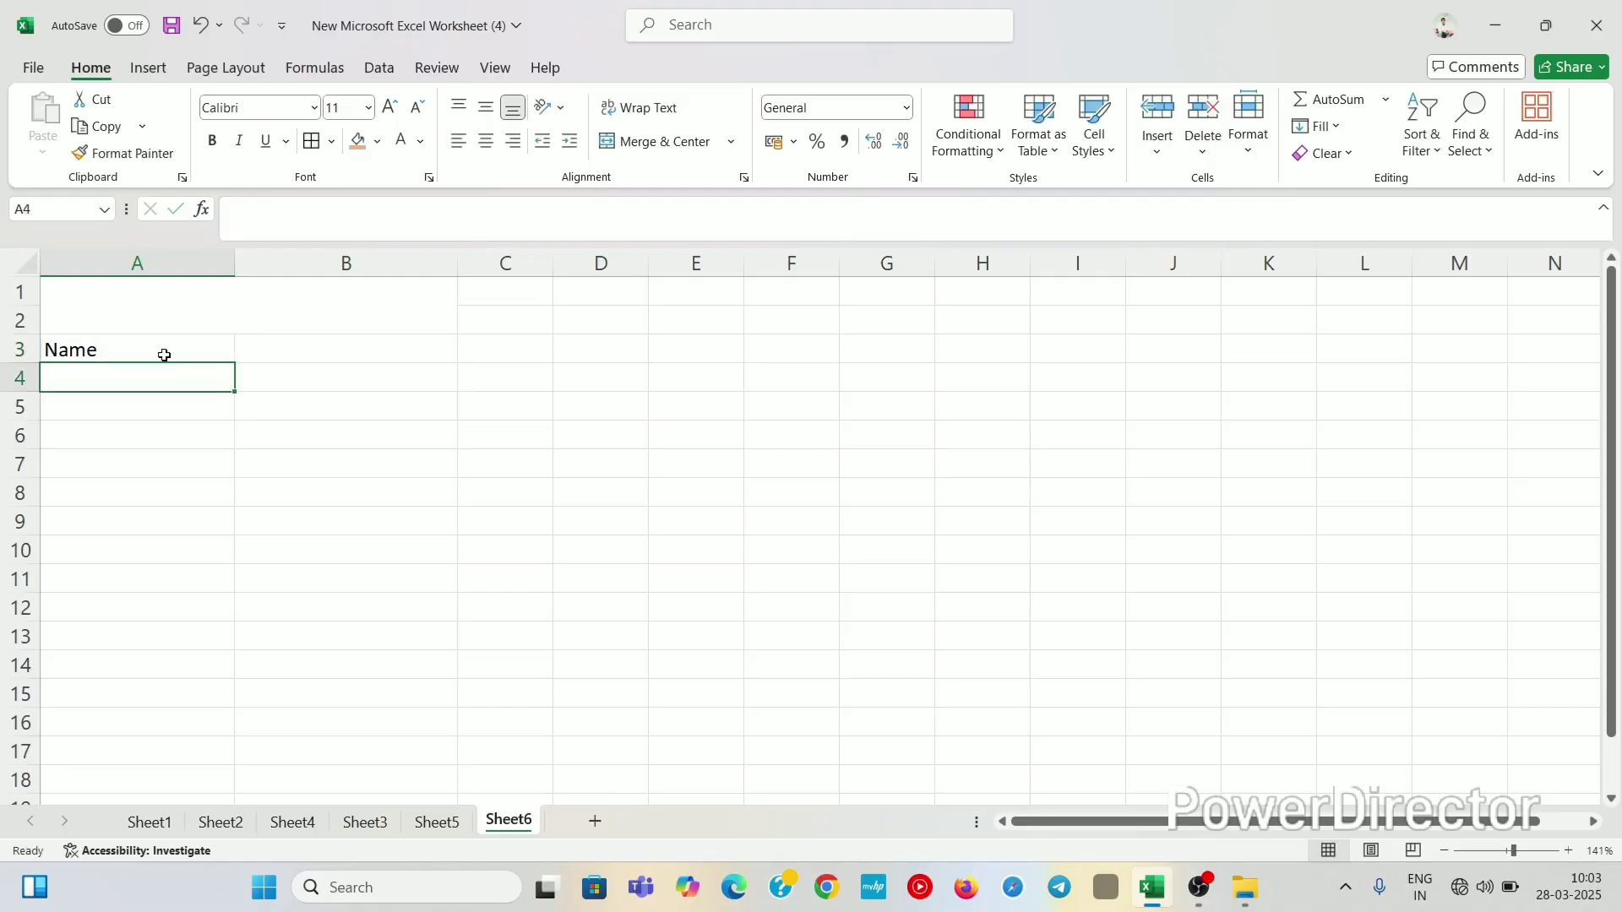
{"action": "type", "text": "Hindi"}
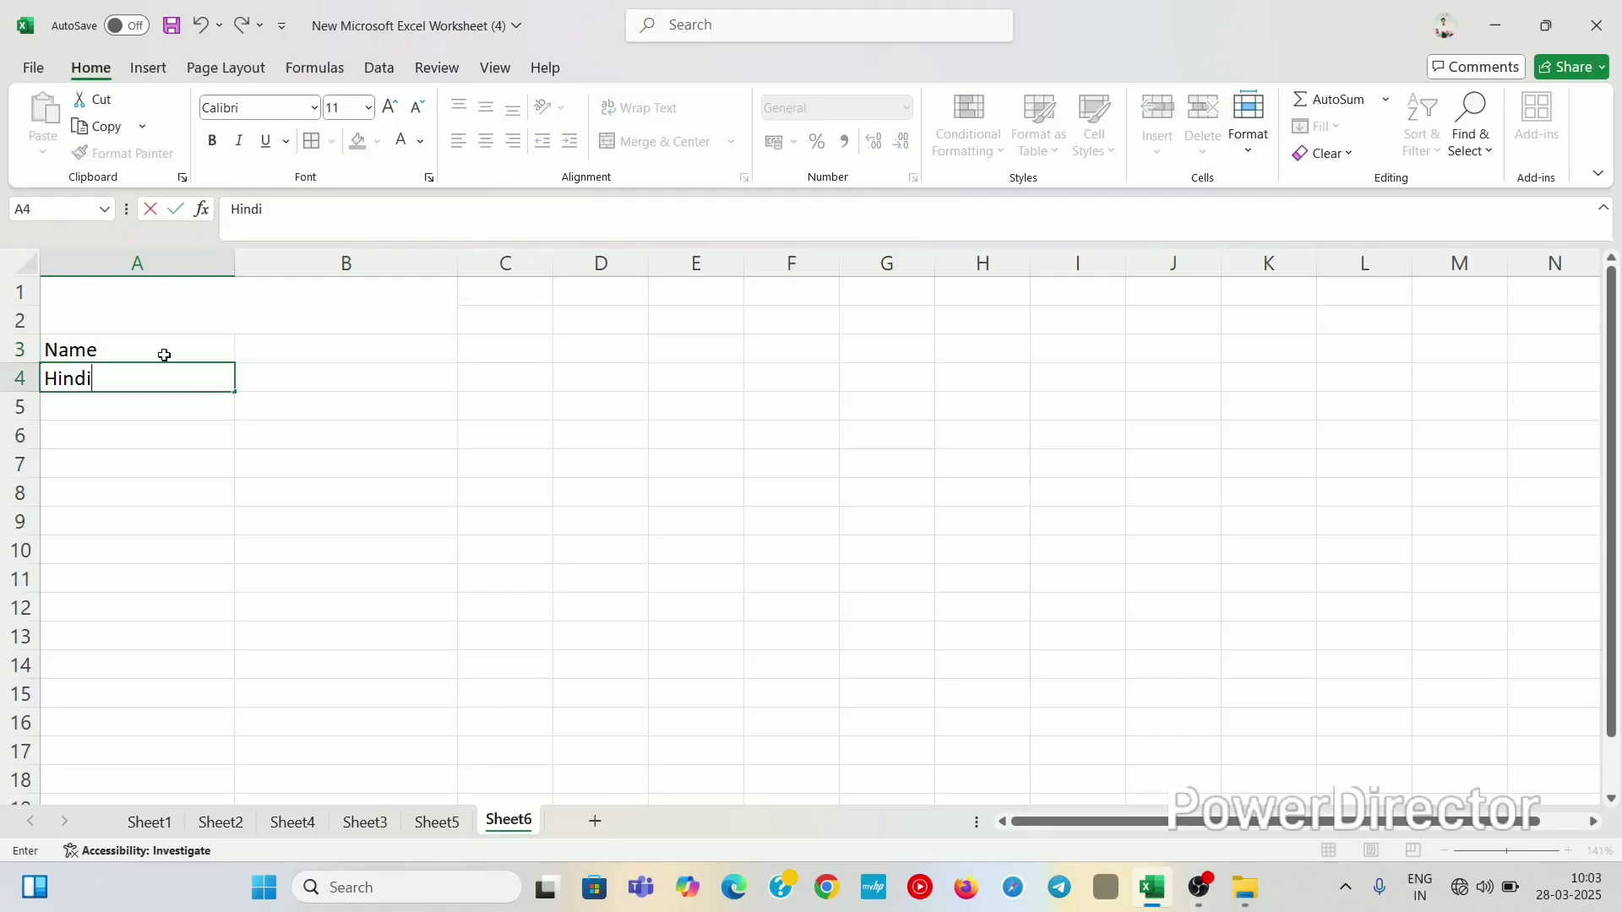
{"action": "key", "text": "Return"}
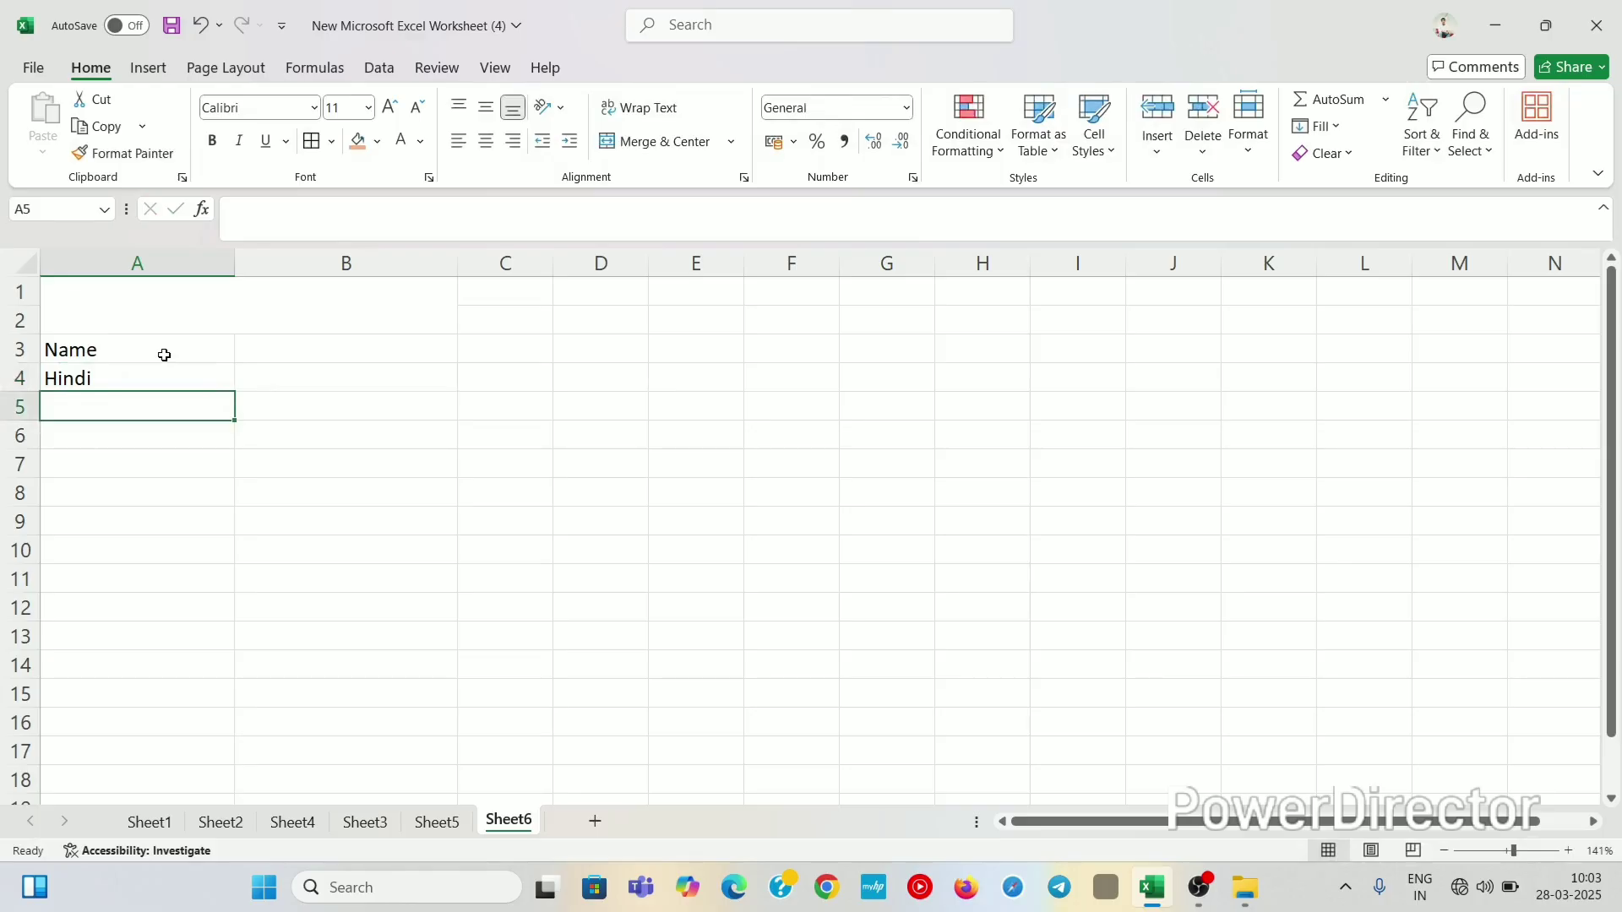
{"action": "type", "text": "Engl"}
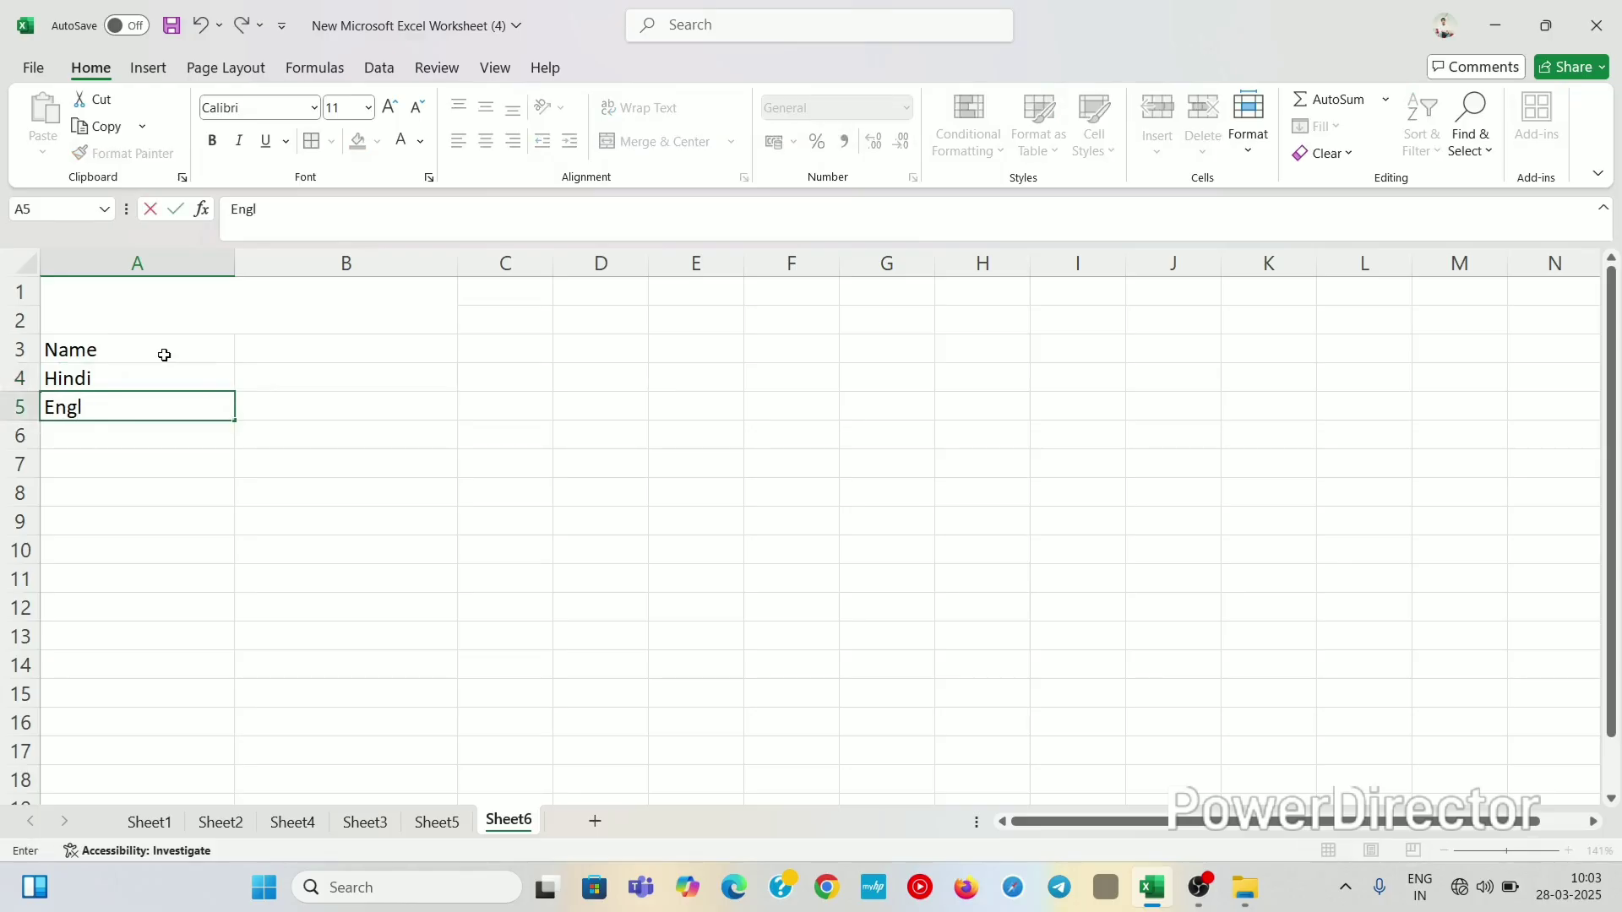
{"action": "type", "text": "ish"}
{"action": "key", "text": "Return"}
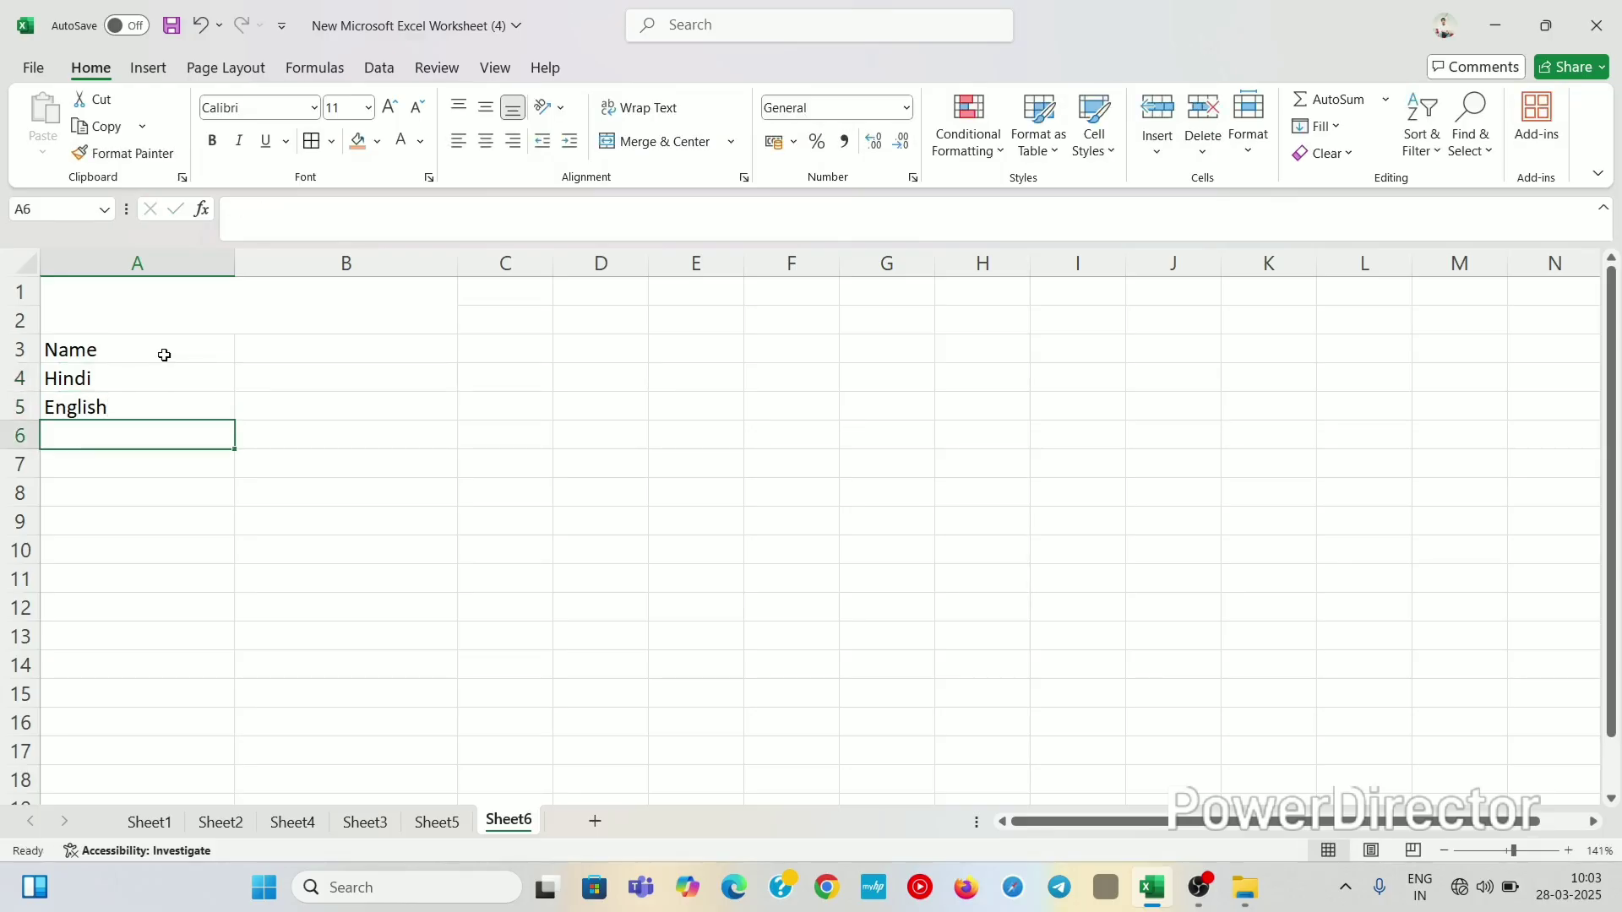
Add the subject labels Maths and Science in cells A6 and A7
{"action": "type", "text": "m"}
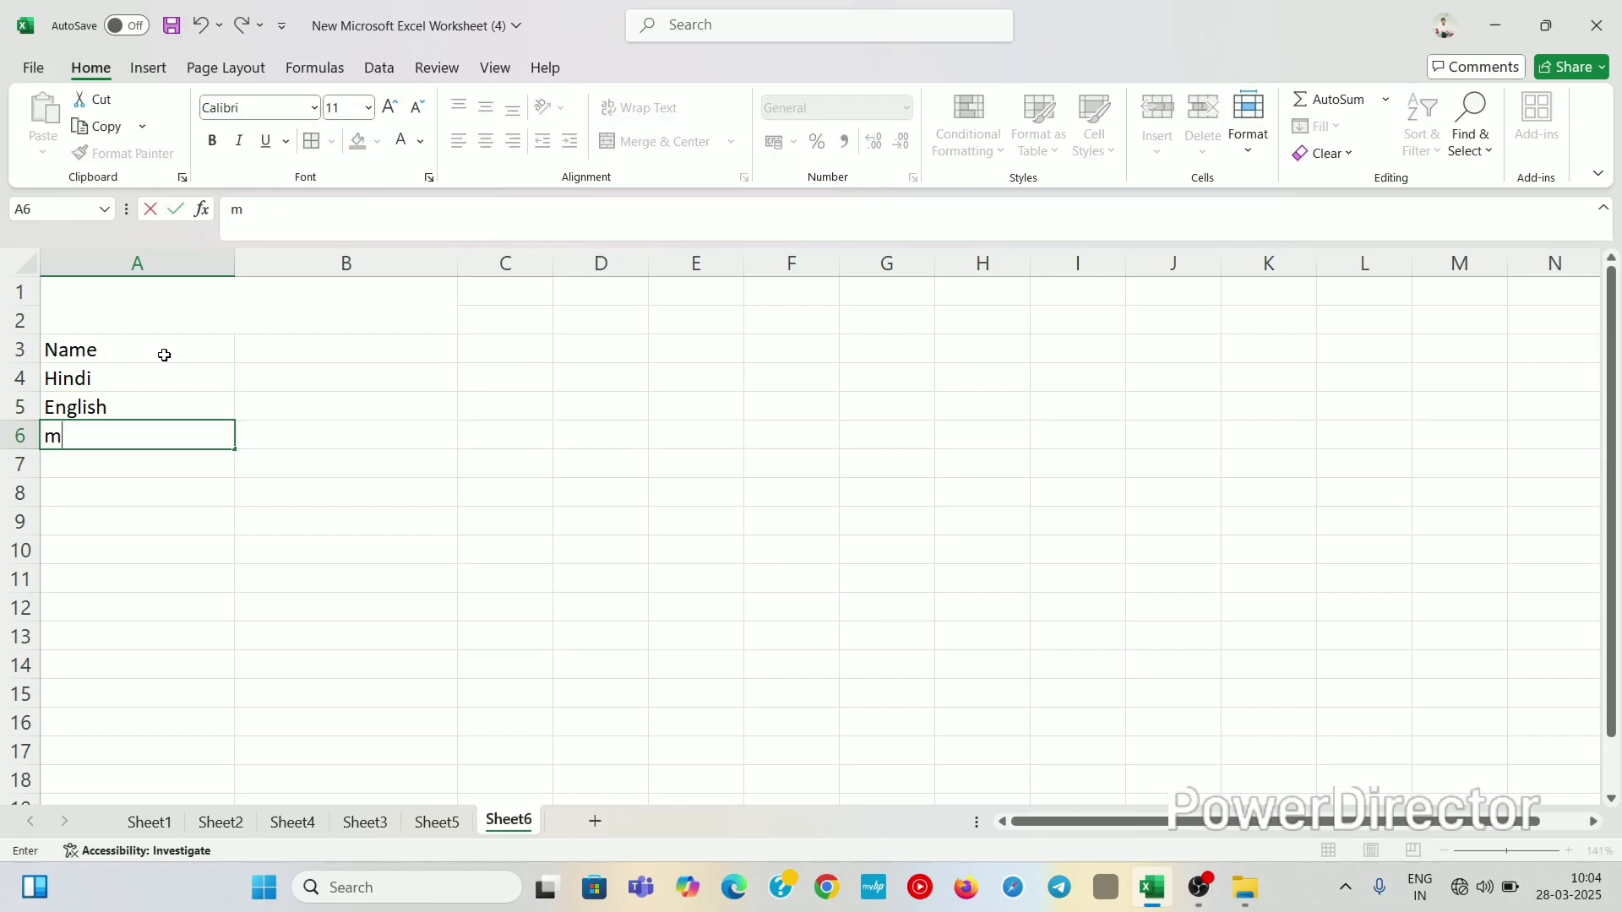
{"action": "type", "text": "THs"}
{"action": "key", "text": "BackSpace"}
{"action": "key", "text": "BackSpace"}
{"action": "key", "text": "BackSpace"}
{"action": "key", "text": "BackSpace"}
{"action": "type", "text": "m"}
{"action": "key", "text": "BackSpace"}
{"action": "type", "text": "Maths"}
{"action": "key", "text": "Return"}
{"action": "type", "text": "S"}
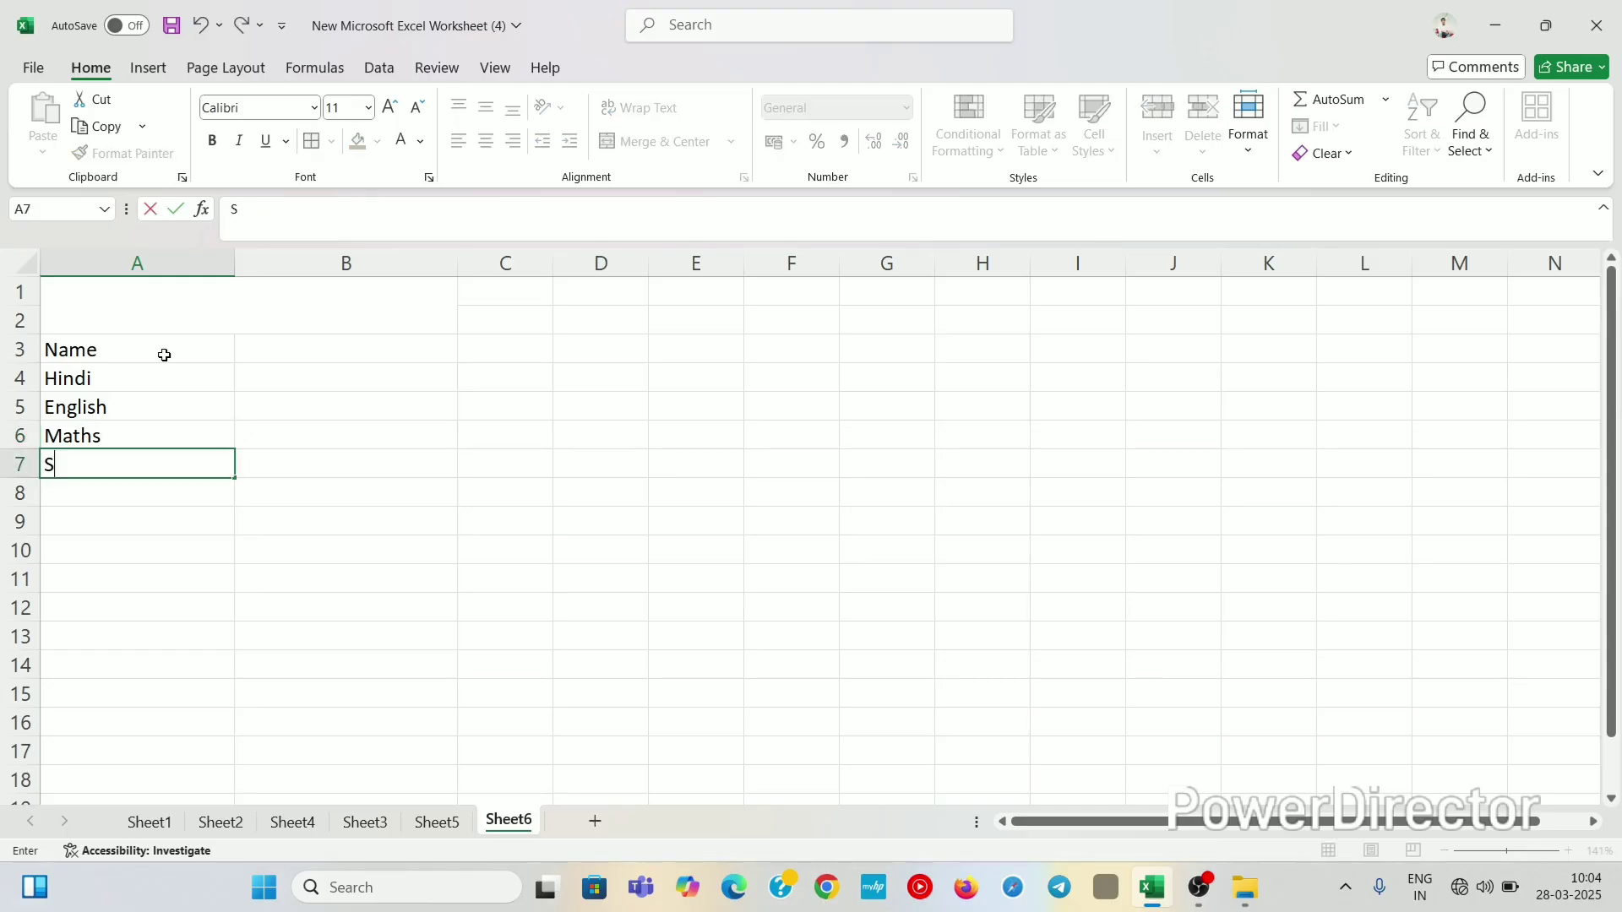
{"action": "type", "text": "cience"}
{"action": "key", "text": "Return"}
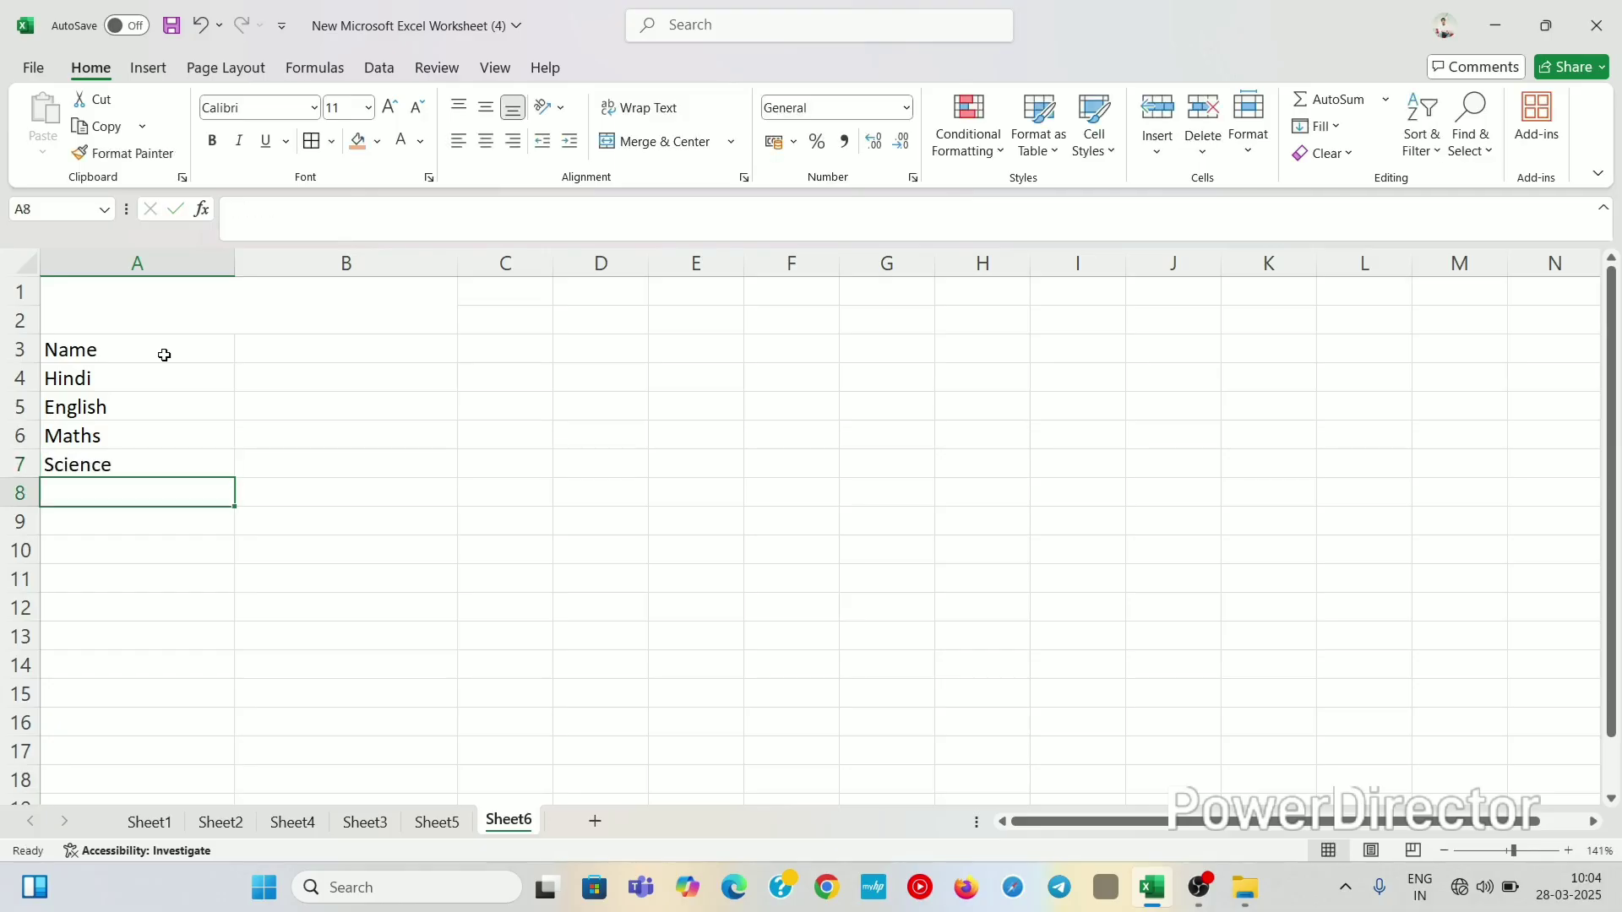
Add the row labels computer and Total in cells A8 and A9
{"action": "type", "text": "compu"}
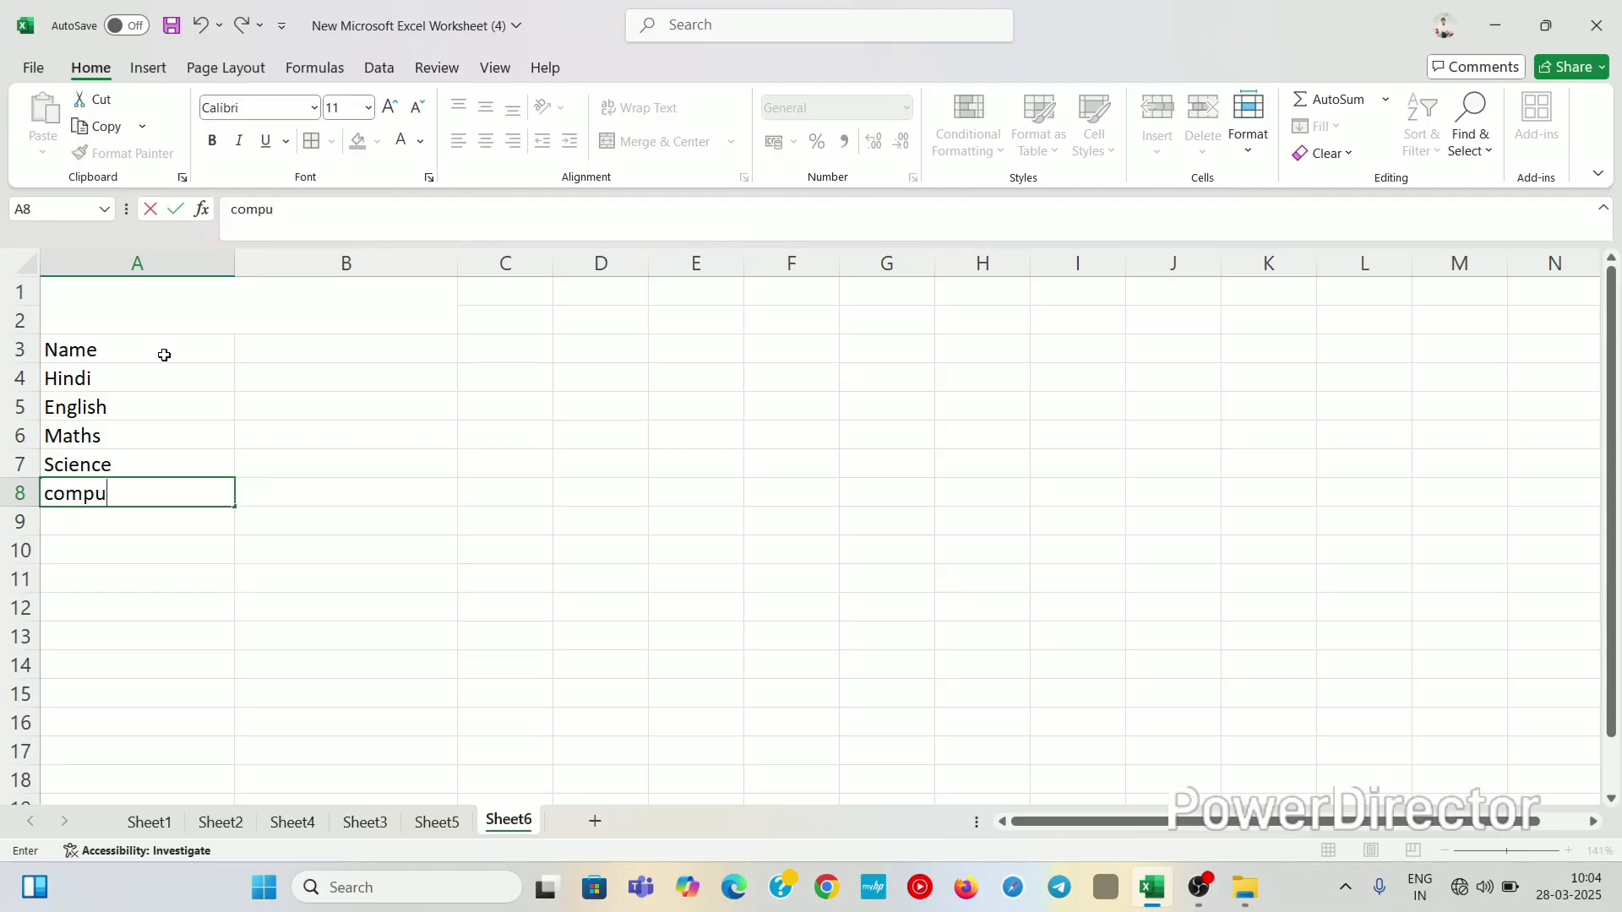
{"action": "type", "text": "ter"}
{"action": "key", "text": "Return"}
{"action": "type", "text": "t"}
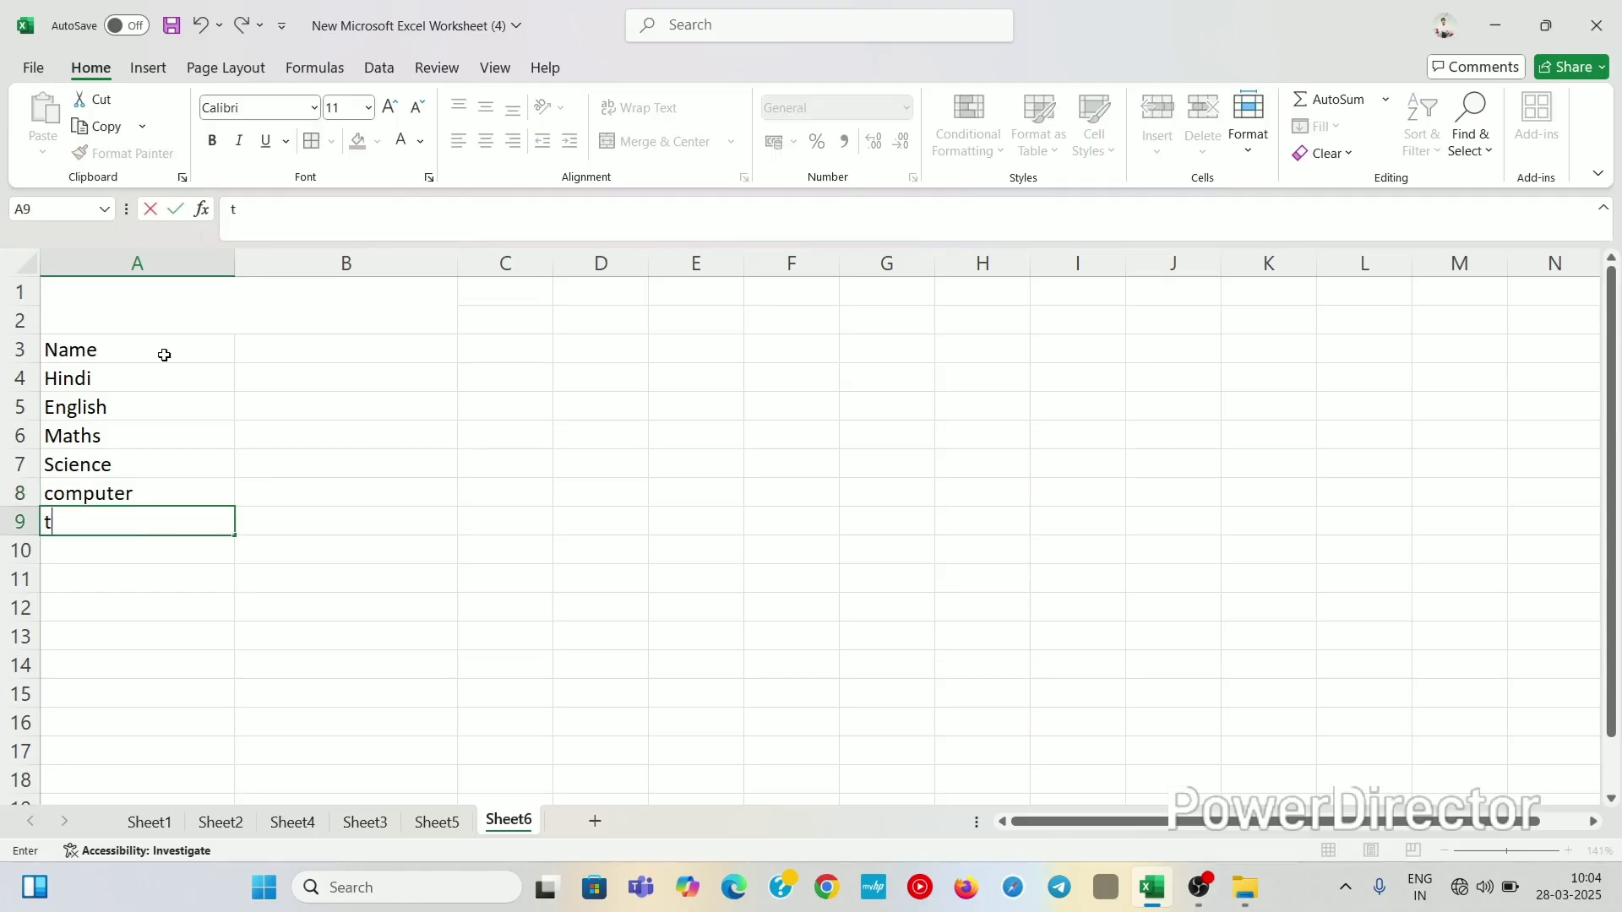
{"action": "key", "text": "BackSpace"}
{"action": "type", "text": "total"}
{"action": "key", "text": "BackSpace"}
{"action": "key", "text": "BackSpace"}
{"action": "key", "text": "BackSpace"}
{"action": "key", "text": "BackSpace"}
{"action": "key", "text": "BackSpace"}
{"action": "type", "text": "Tota"}
{"action": "key", "text": "Return"}
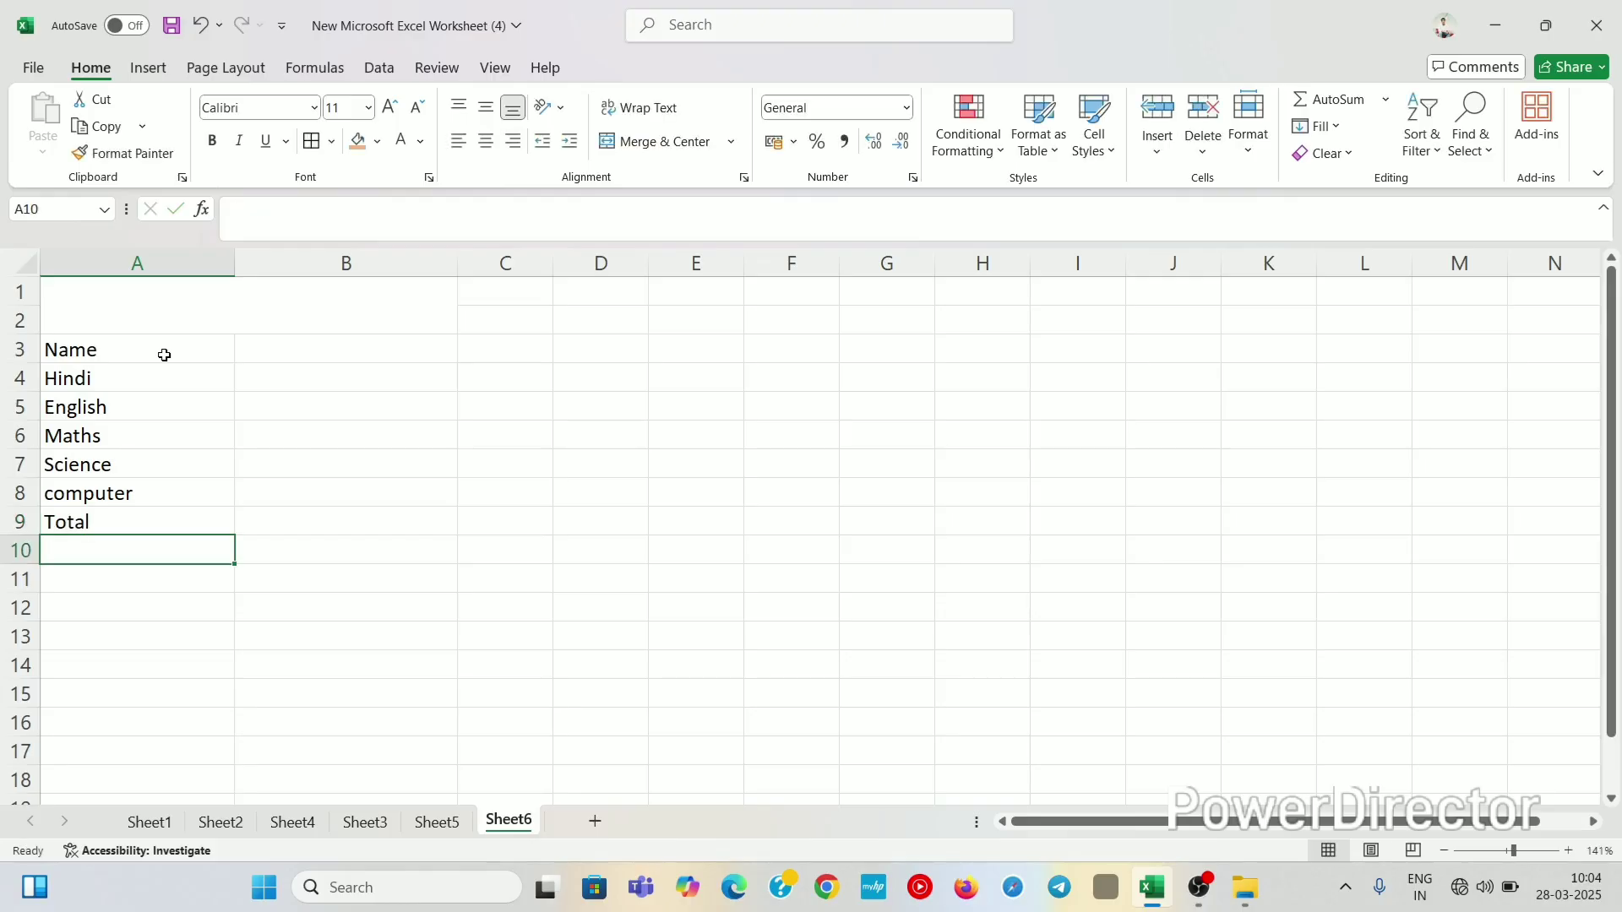
Enter the row label Percent in cell A10, below Total
{"action": "type", "text": "p"}
{"action": "key", "text": "BackSpace"}
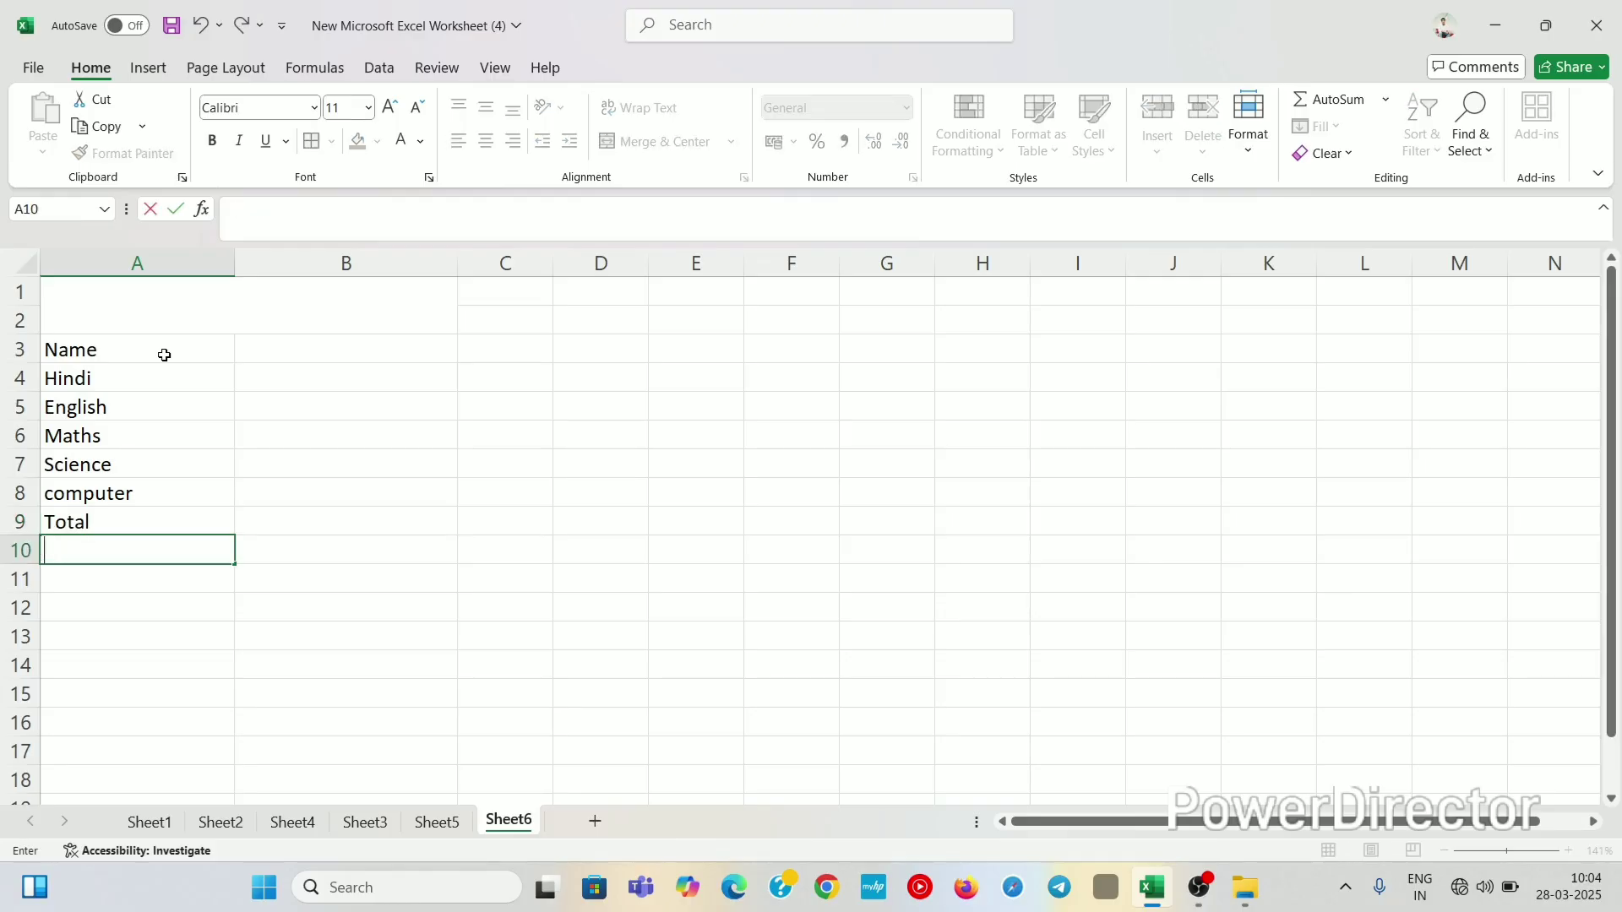
{"action": "type", "text": "Per"}
{"action": "type", "text": "e"}
{"action": "key", "text": "BackSpace"}
{"action": "type", "text": "cent"}
{"action": "key", "text": "Tab"}
Enter the student's first name in cell B3, beside the Name label
{"action": "key", "text": "Up"}
{"action": "key", "text": "Up"}
{"action": "key", "text": "Up"}
{"action": "key", "text": "Up"}
{"action": "key", "text": "Up"}
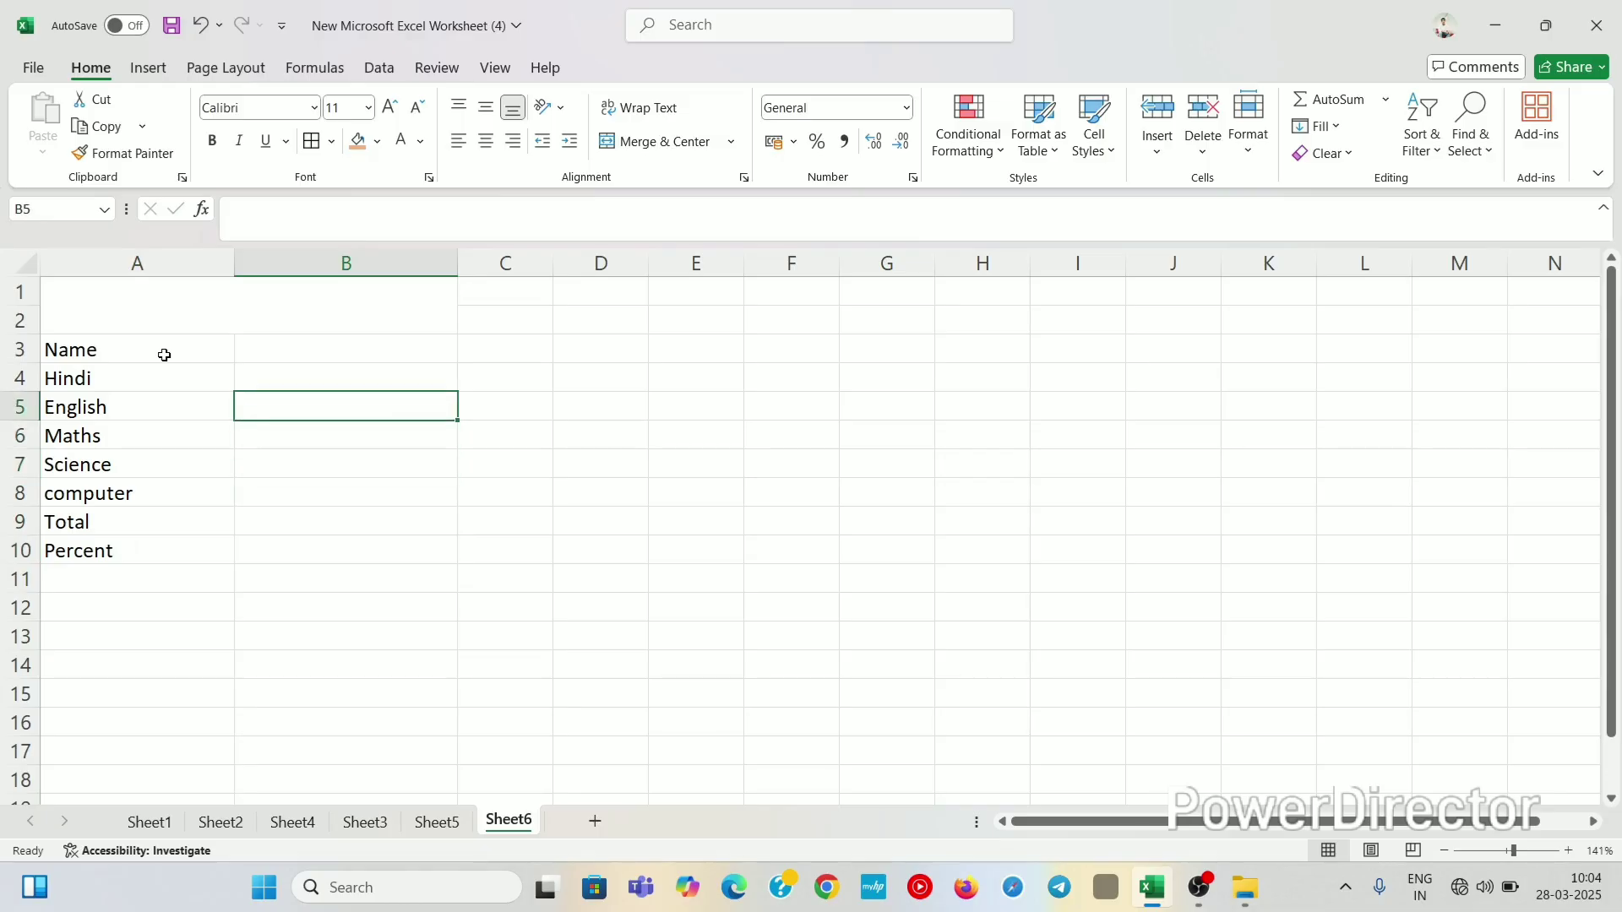
{"action": "key", "text": "Up"}
{"action": "key", "text": "Up"}
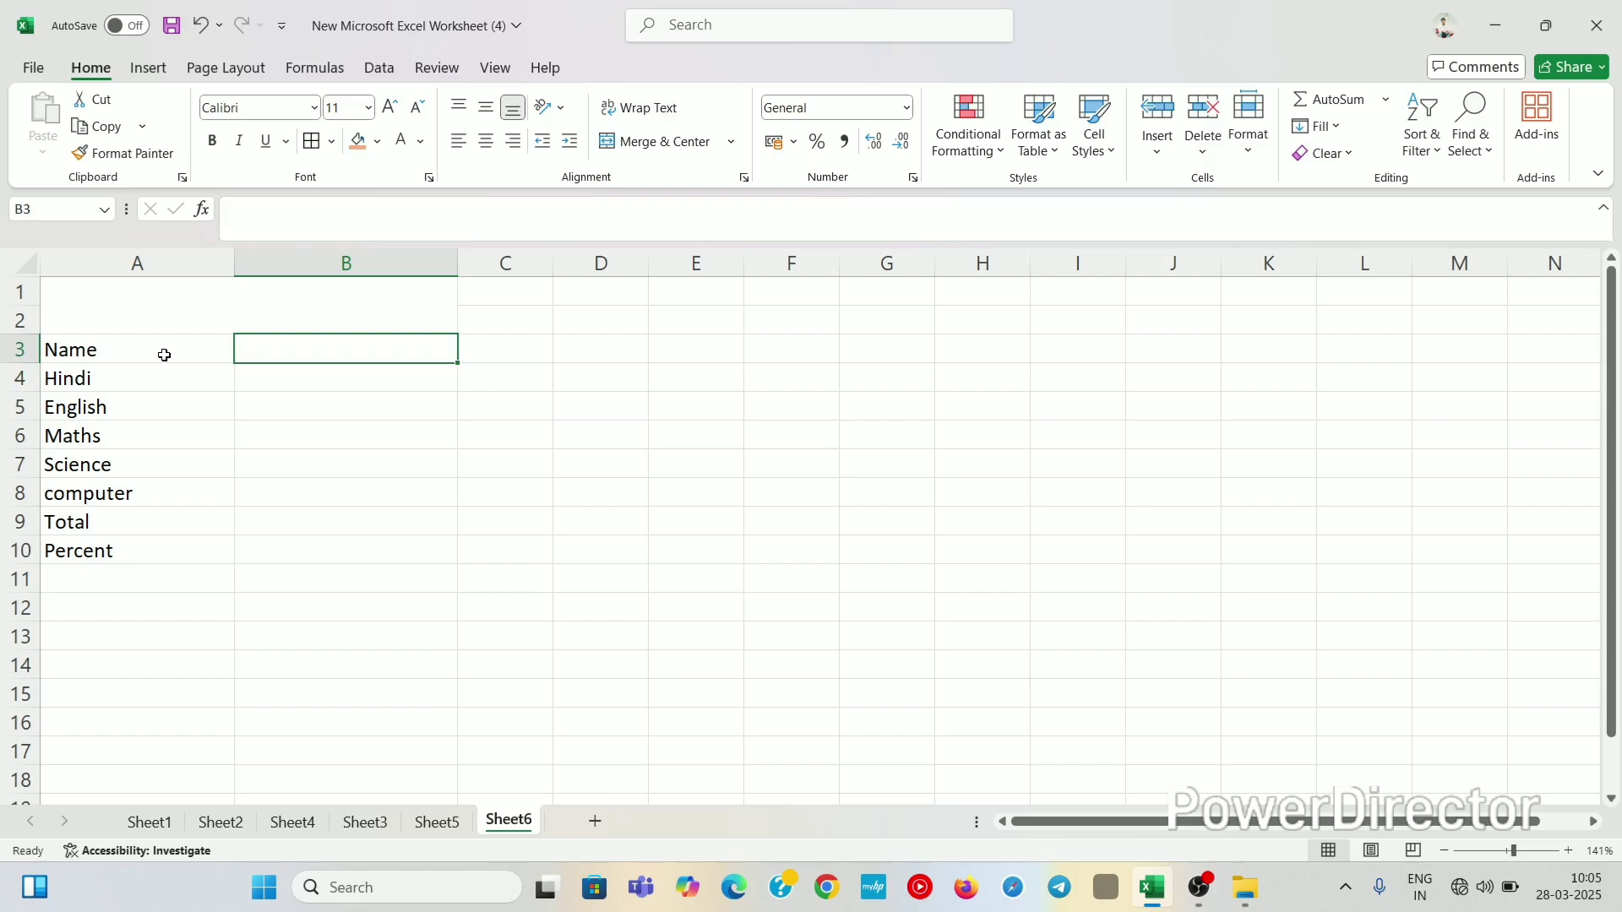
{"action": "type", "text": "R"}
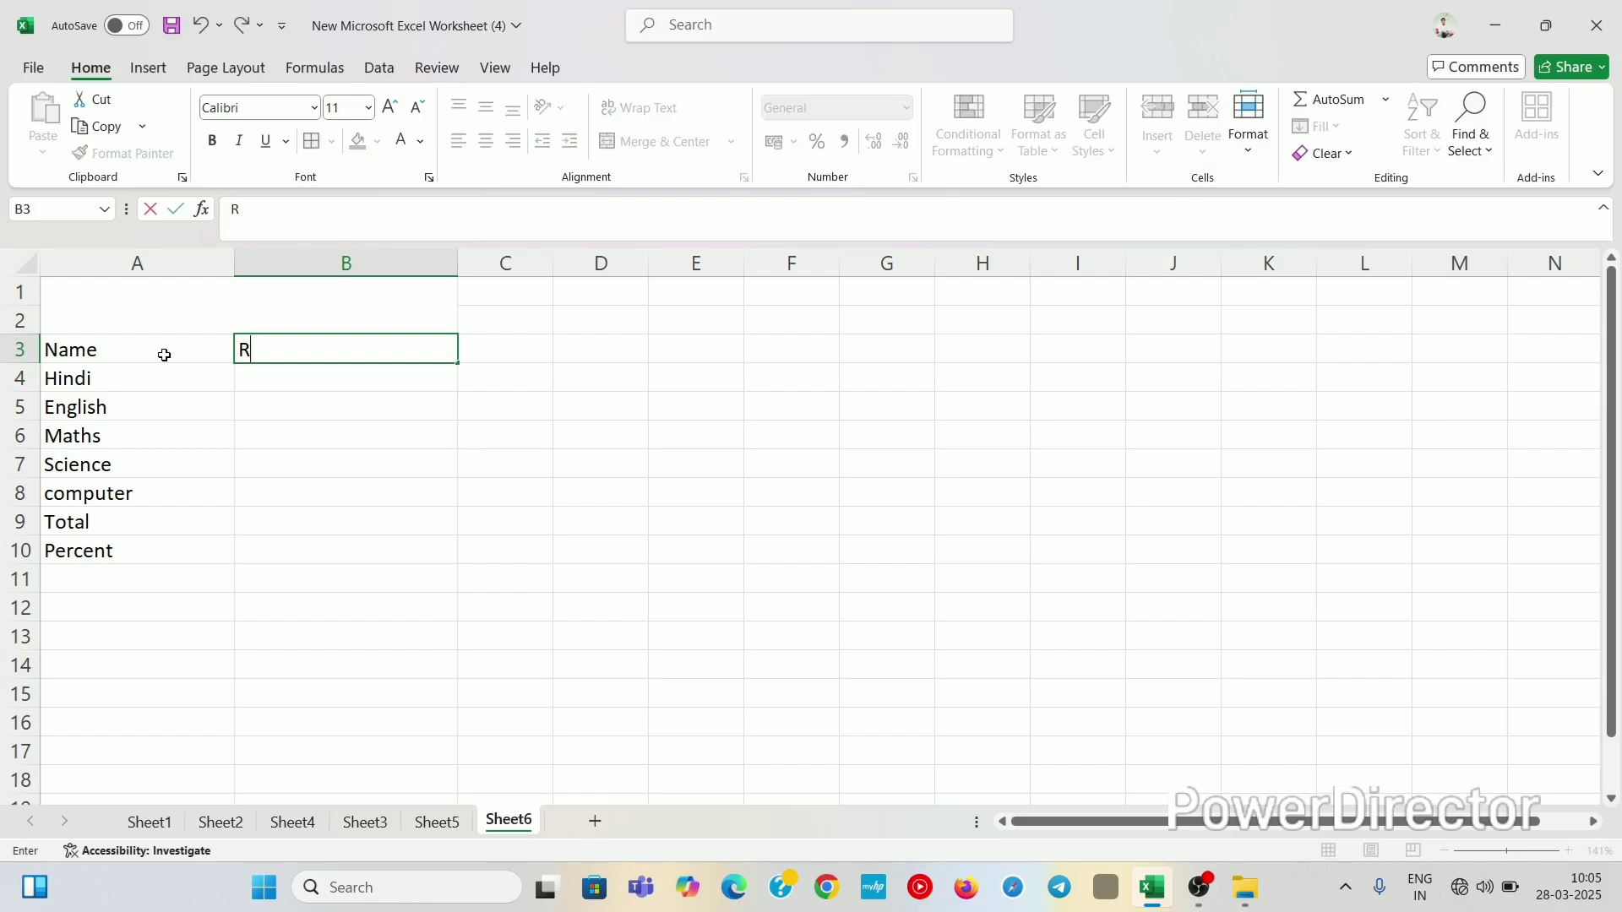
{"action": "key", "text": "BackSpace"}
{"action": "type", "text": "r"}
{"action": "key", "text": "BackSpace"}
{"action": "type", "text": "Rohit"}
{"action": "key", "text": "Return"}
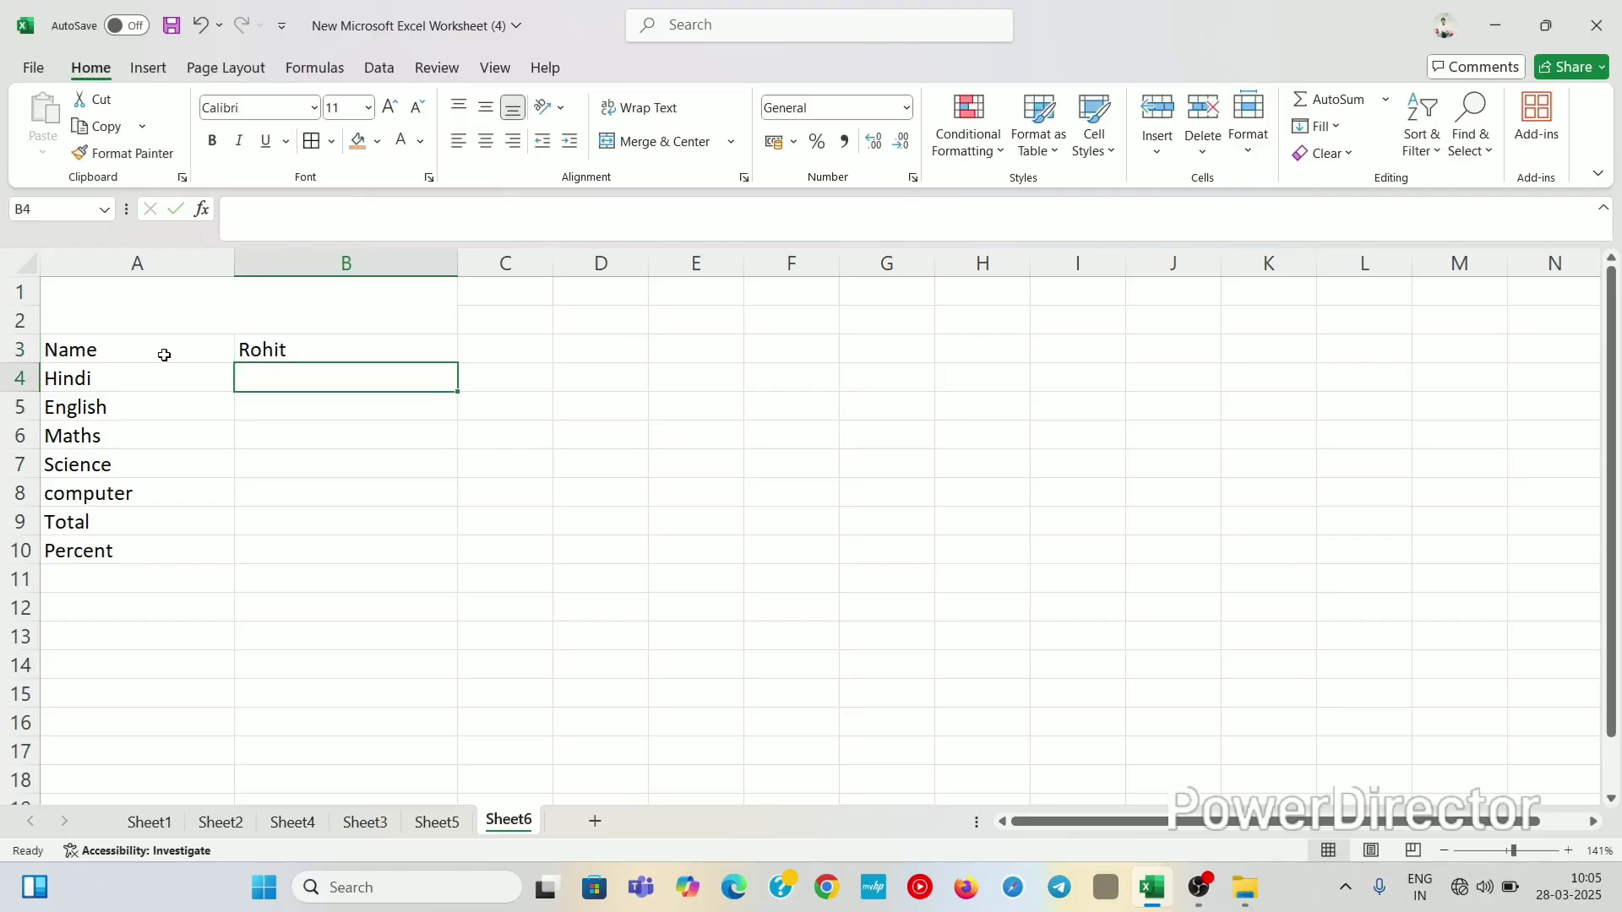
Enter the marks 58 for Hindi, 45 for English, 74 for Maths and 64 for Science in B4:B7
{"action": "type", "text": "58"}
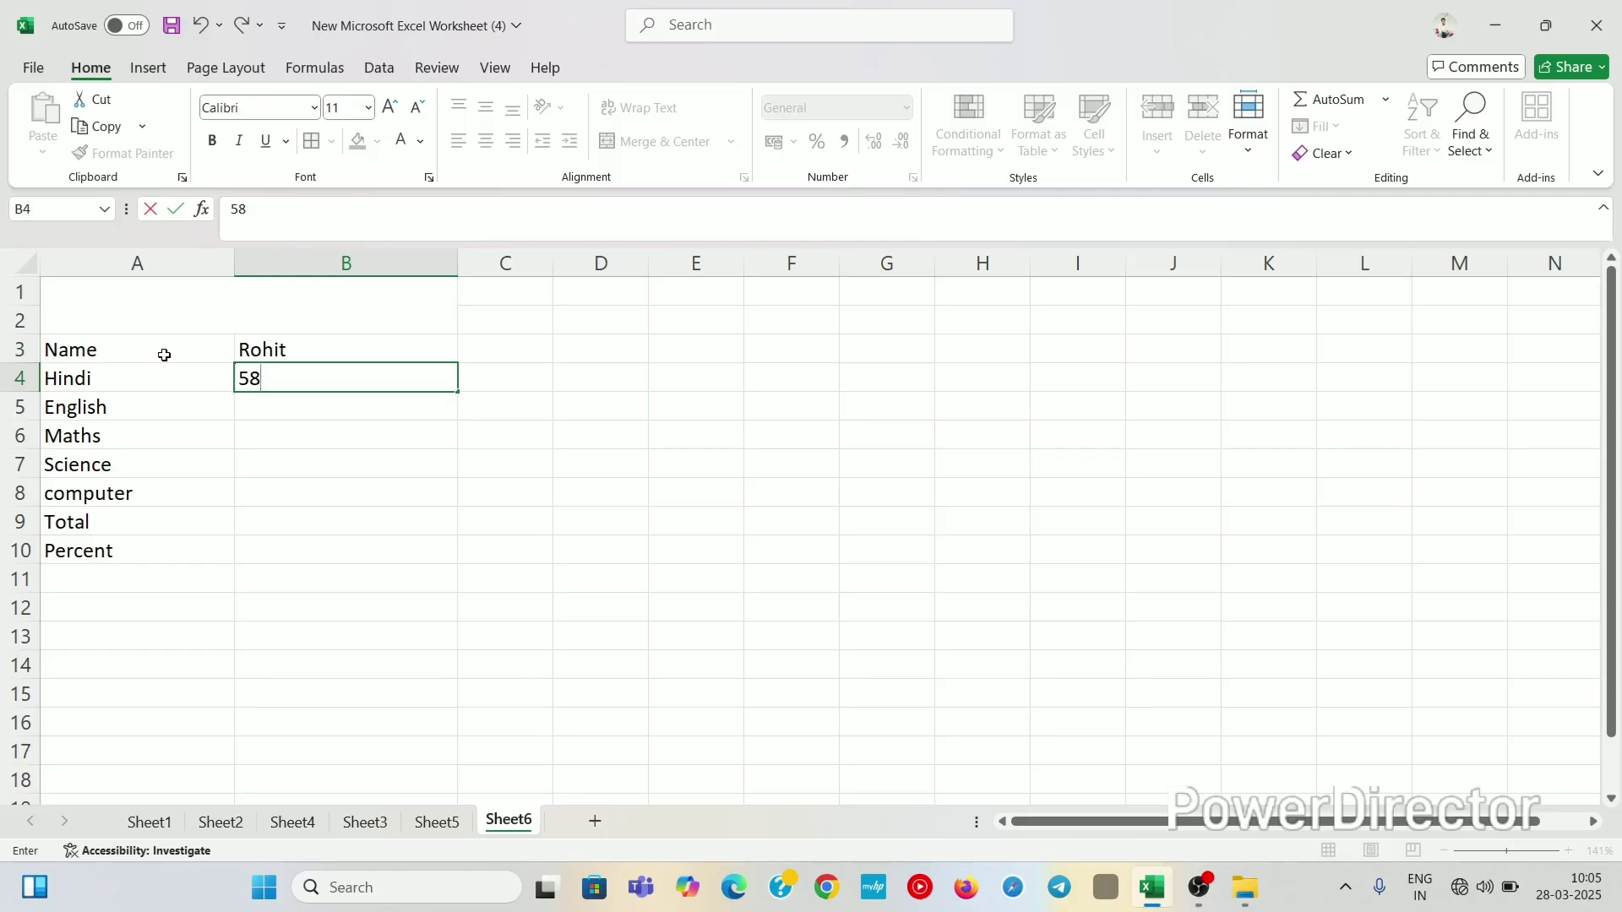
{"action": "key", "text": "Return"}
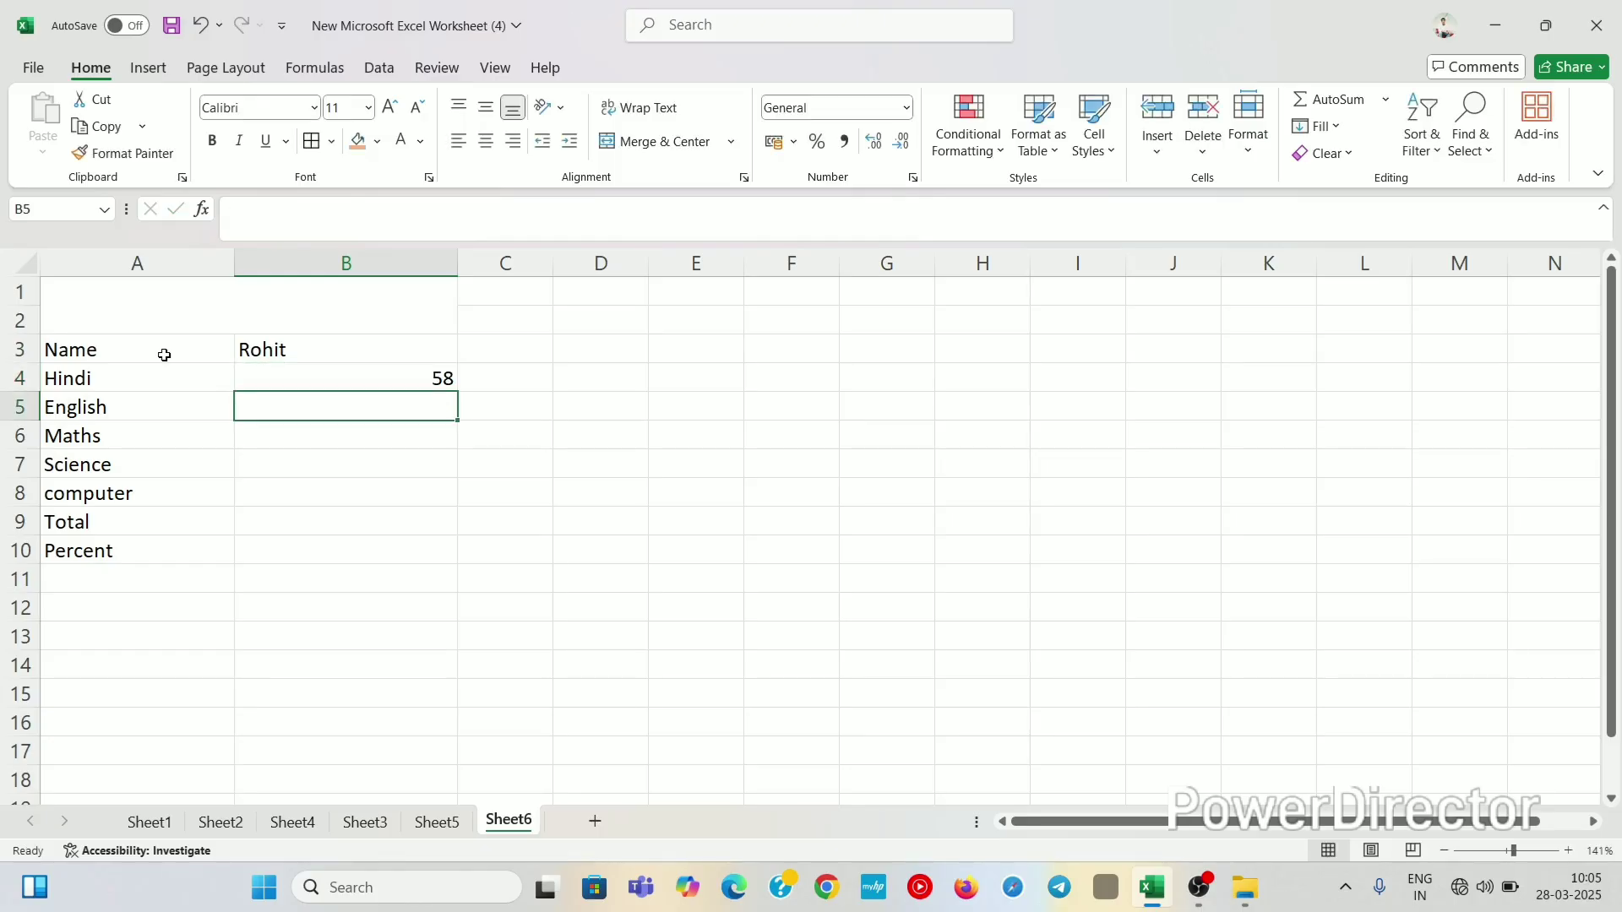
{"action": "type", "text": "45"}
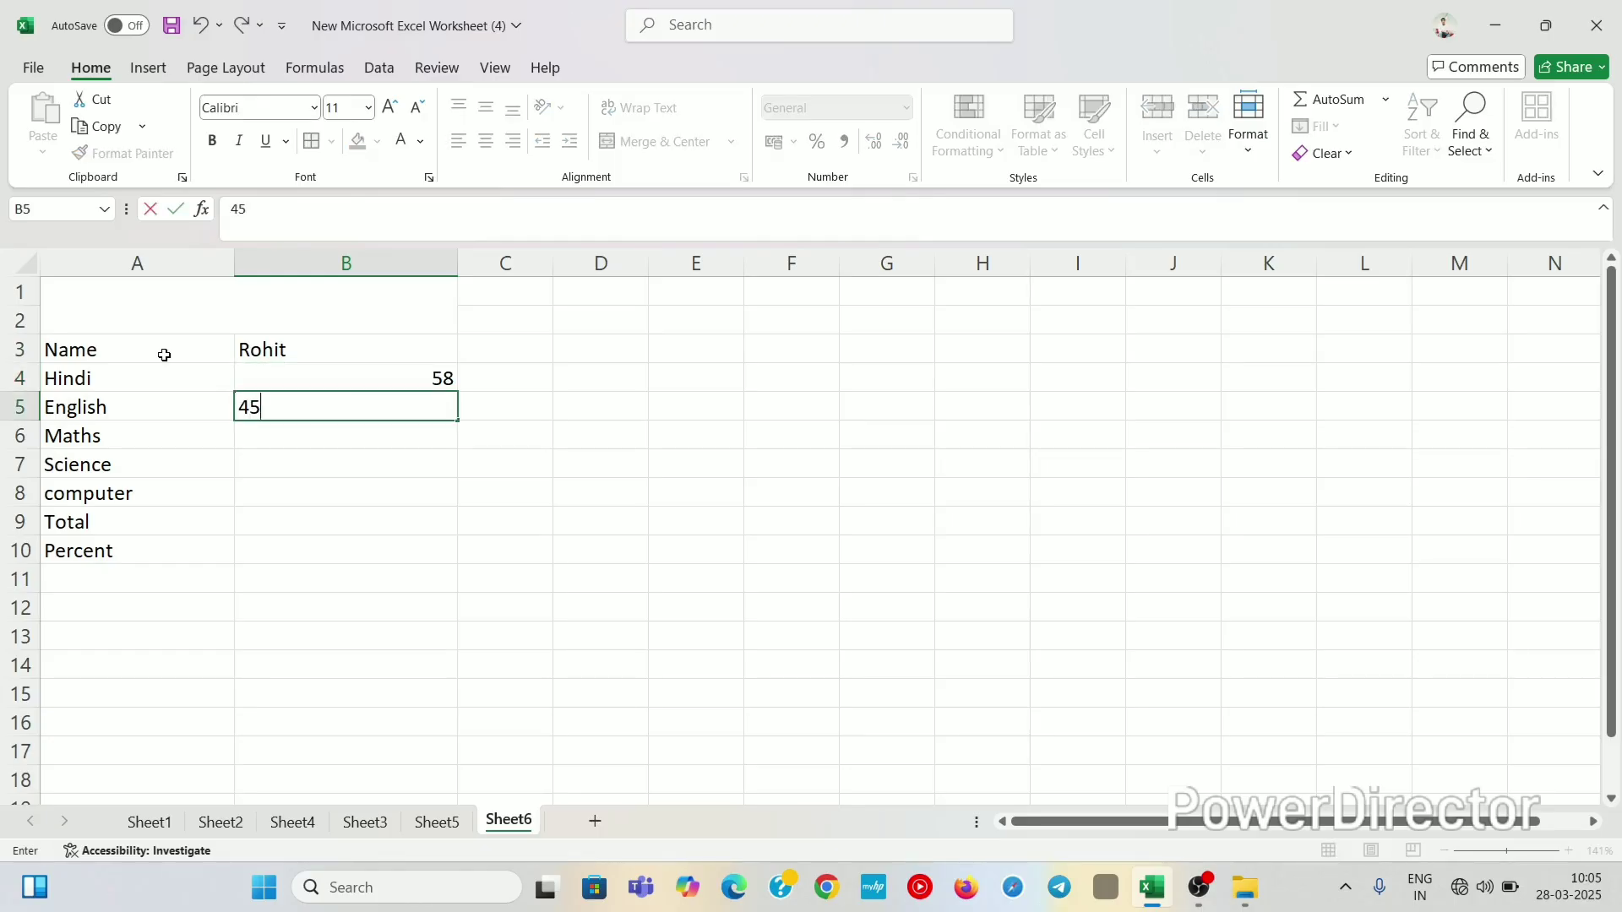
{"action": "key", "text": "Return"}
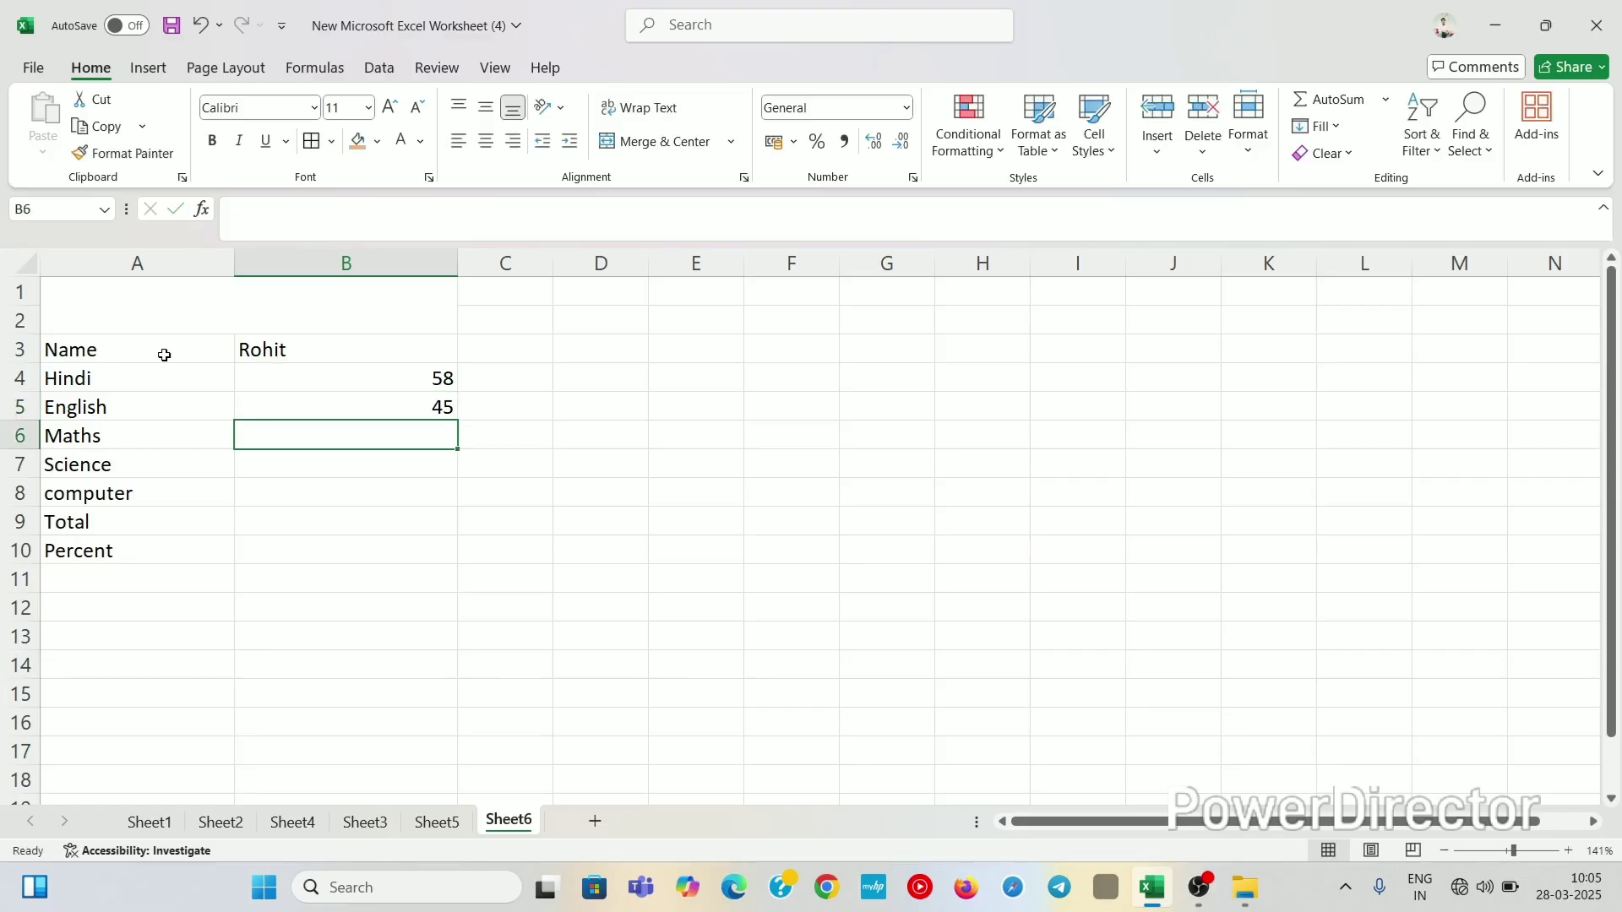
{"action": "type", "text": "74"}
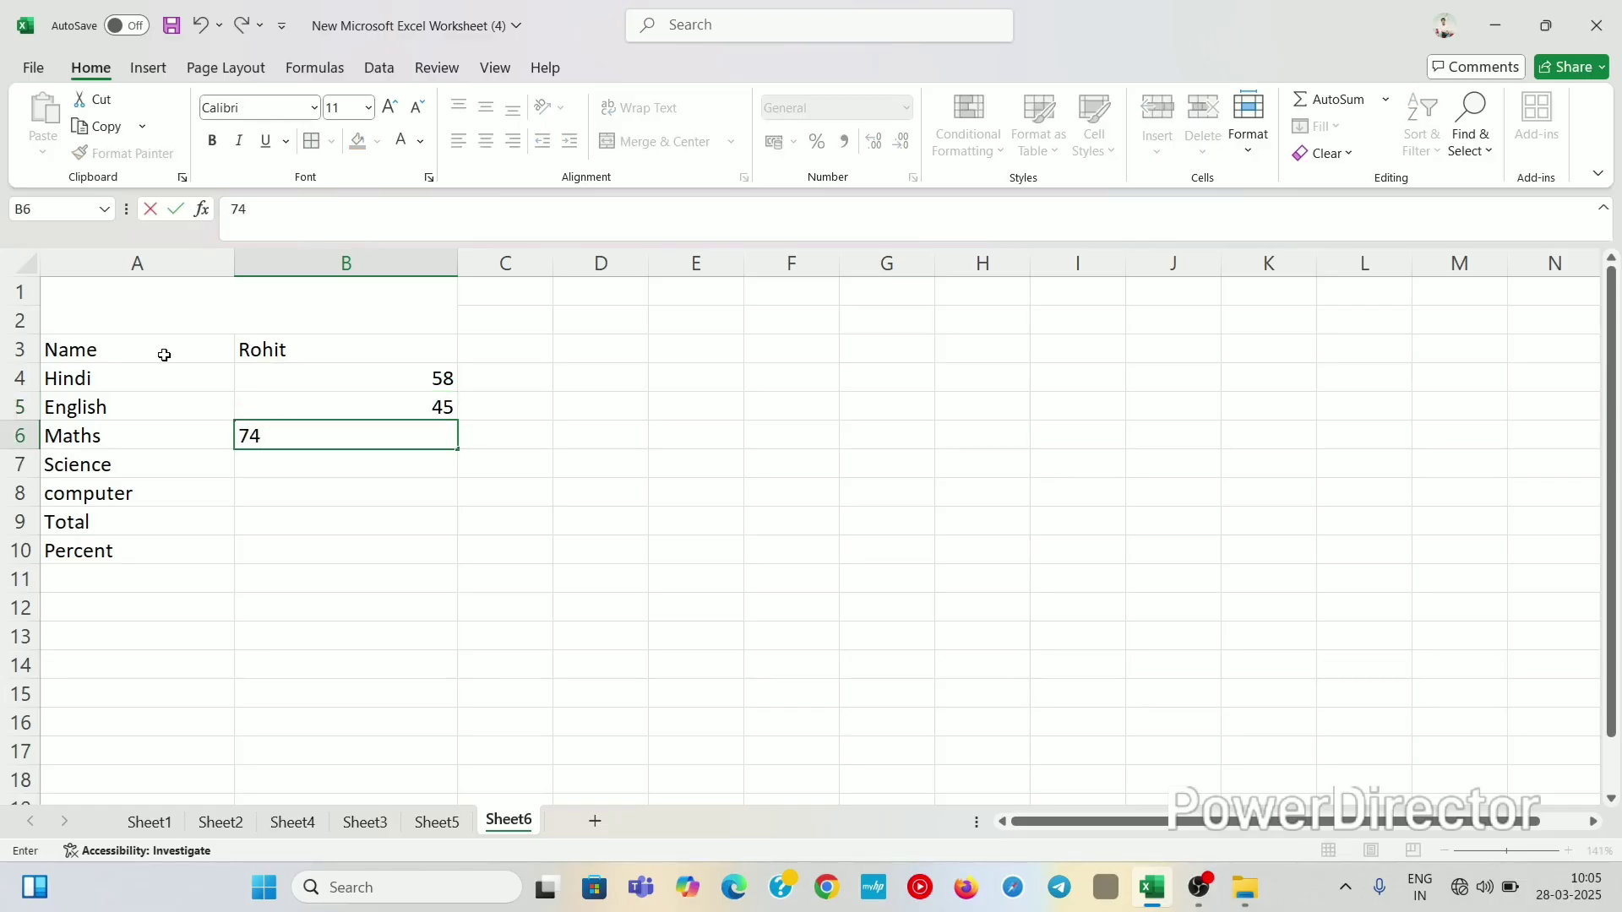
{"action": "key", "text": "Return"}
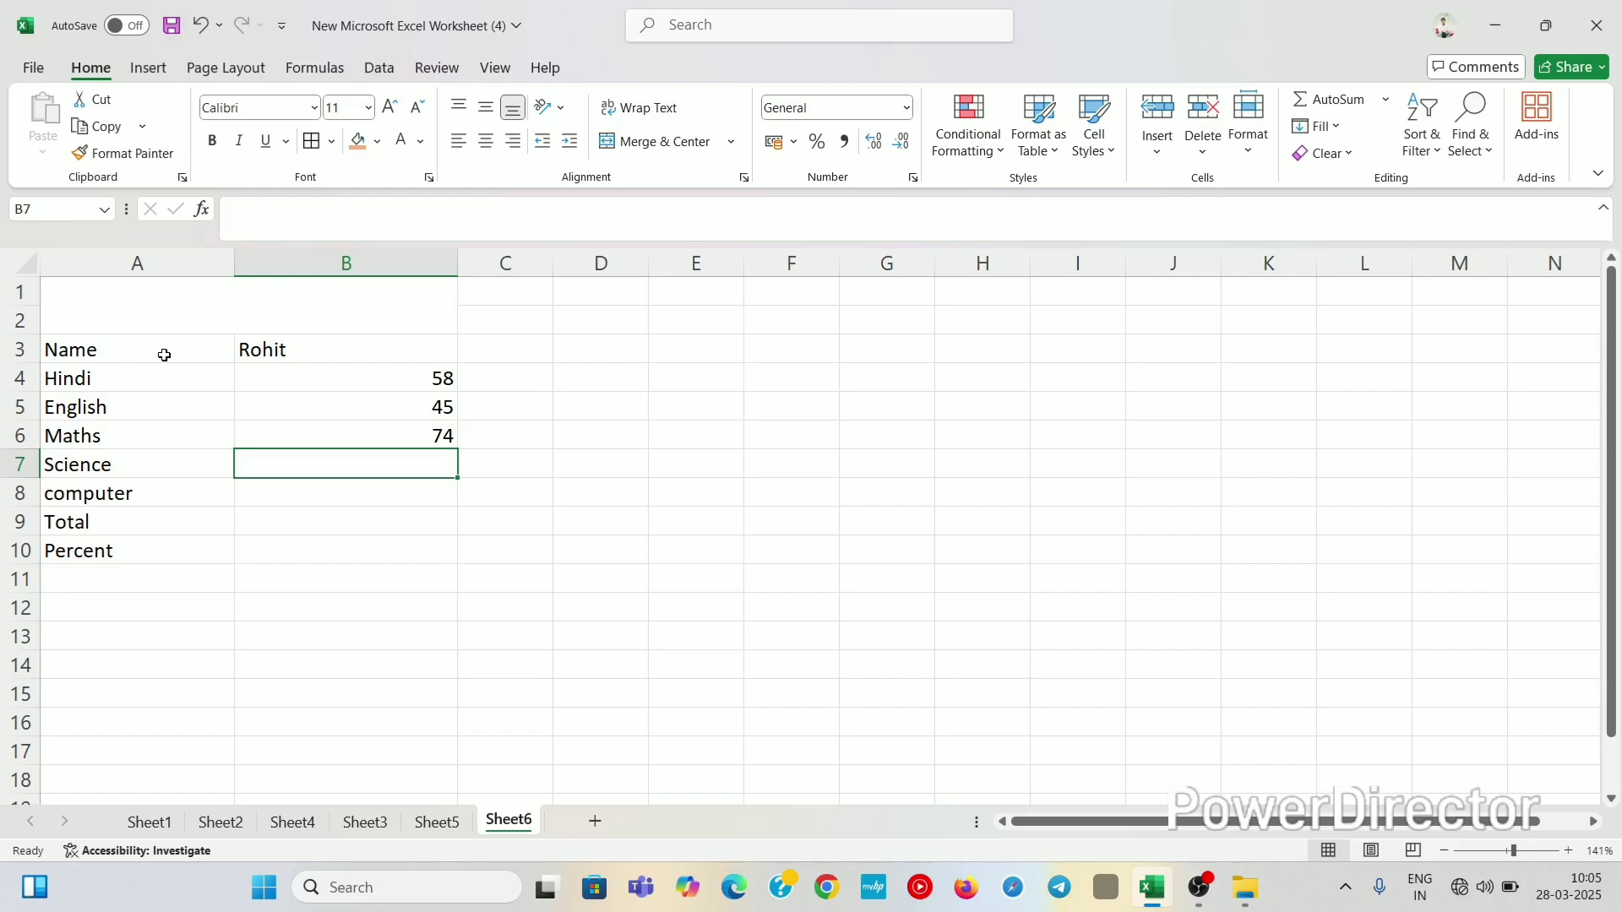
{"action": "type", "text": "64"}
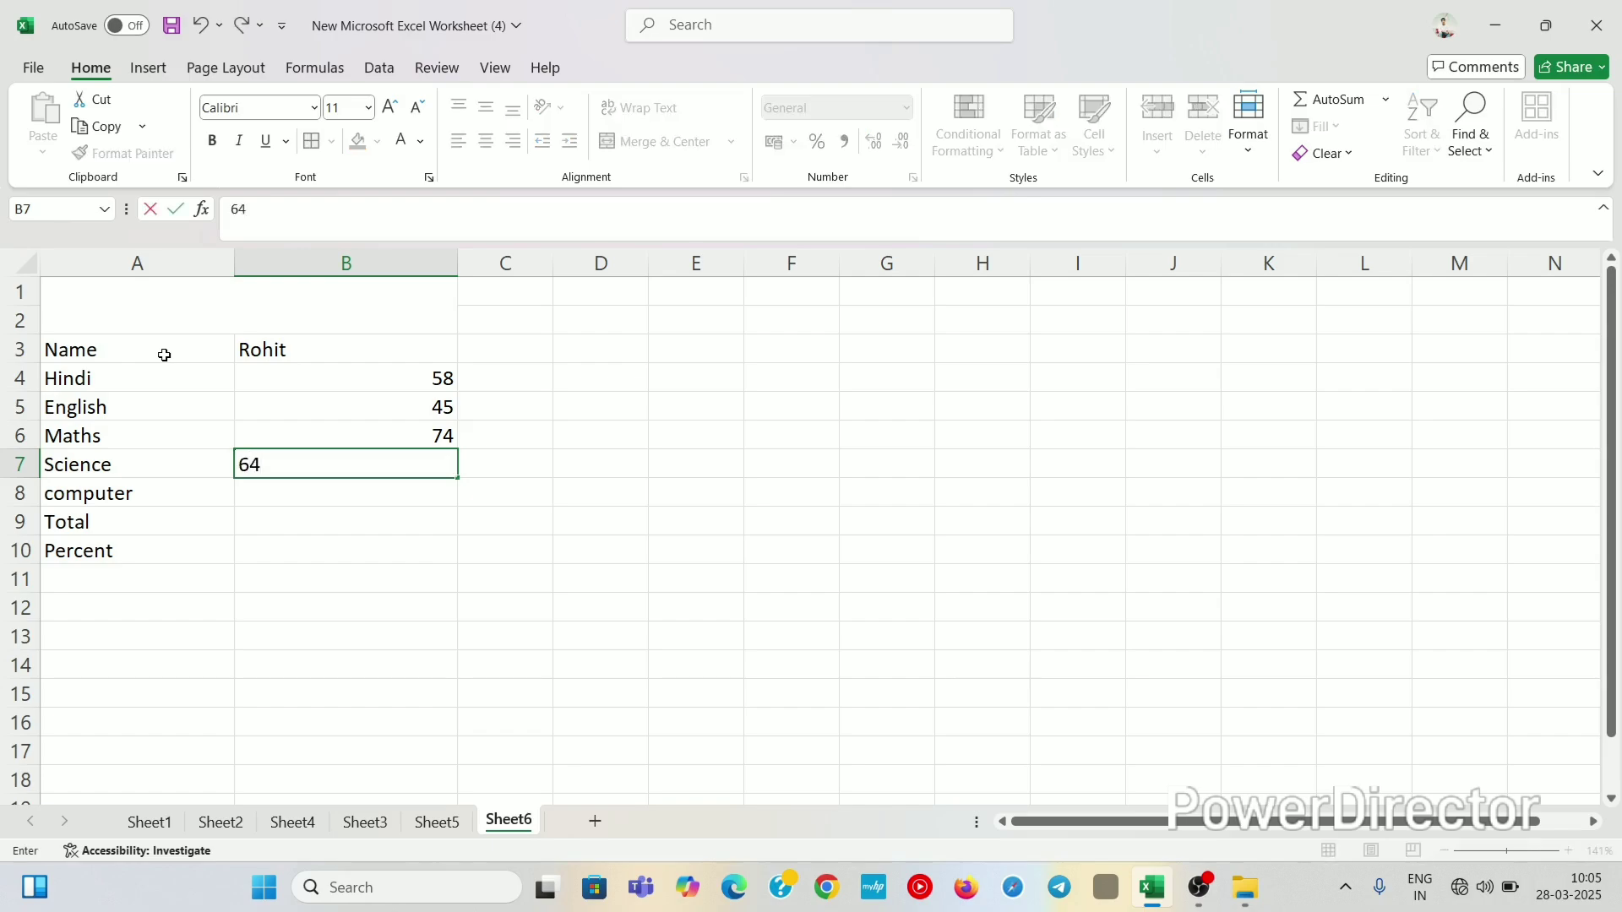
Calculate the Total in cell B9 with a SUM formula over the subject marks B4:B8
{"action": "left_click", "coordinate": [301, 522]}
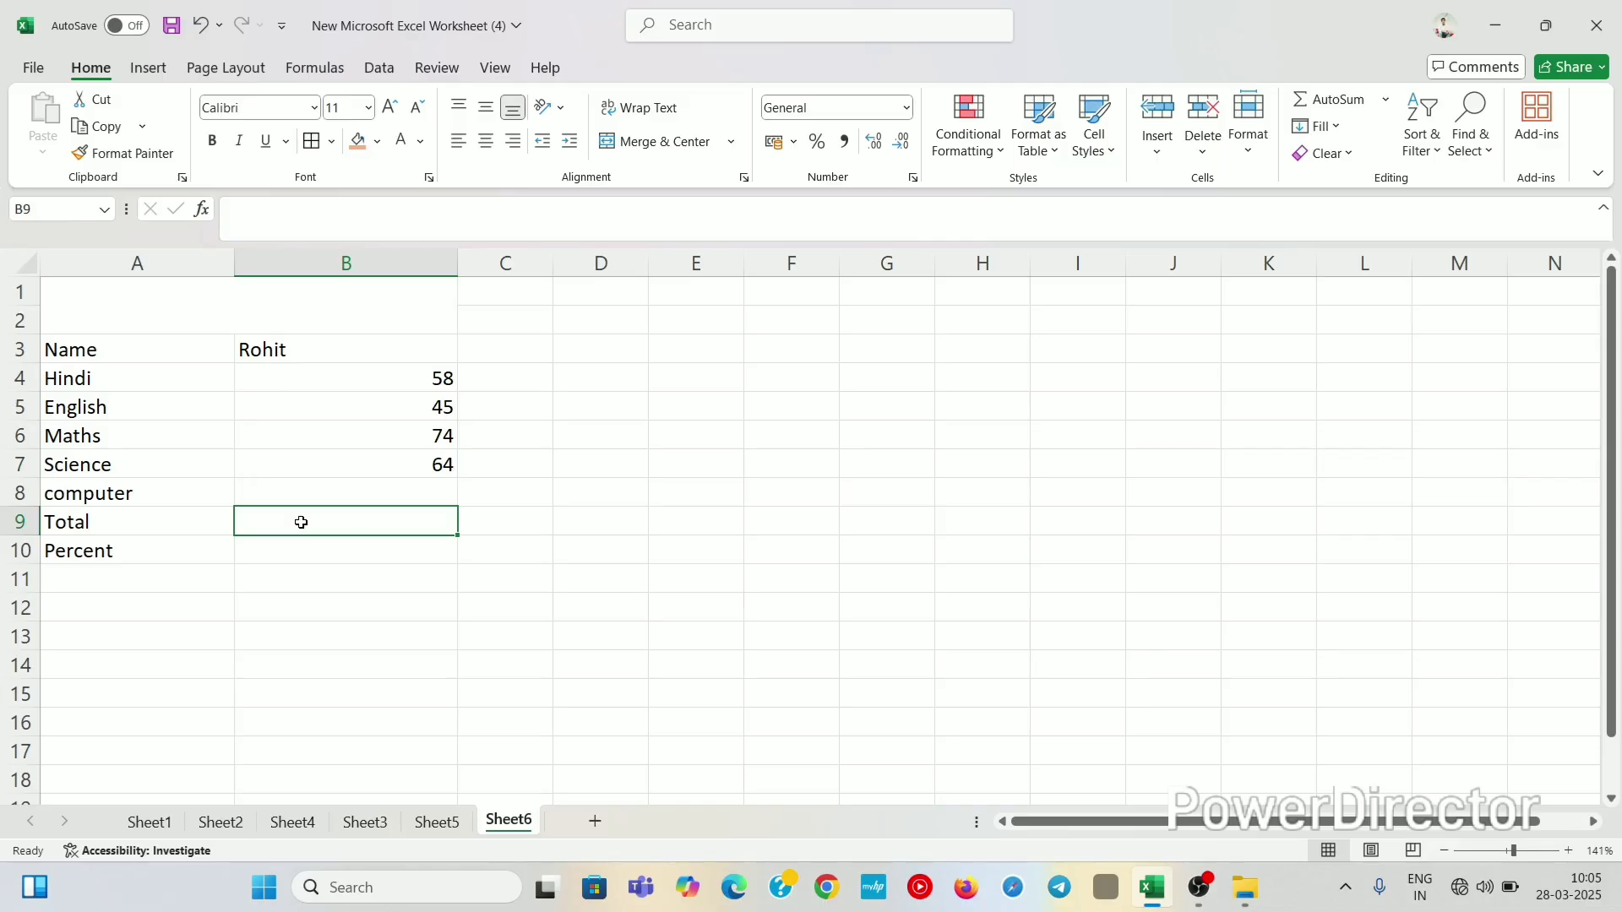
{"action": "type", "text": "="}
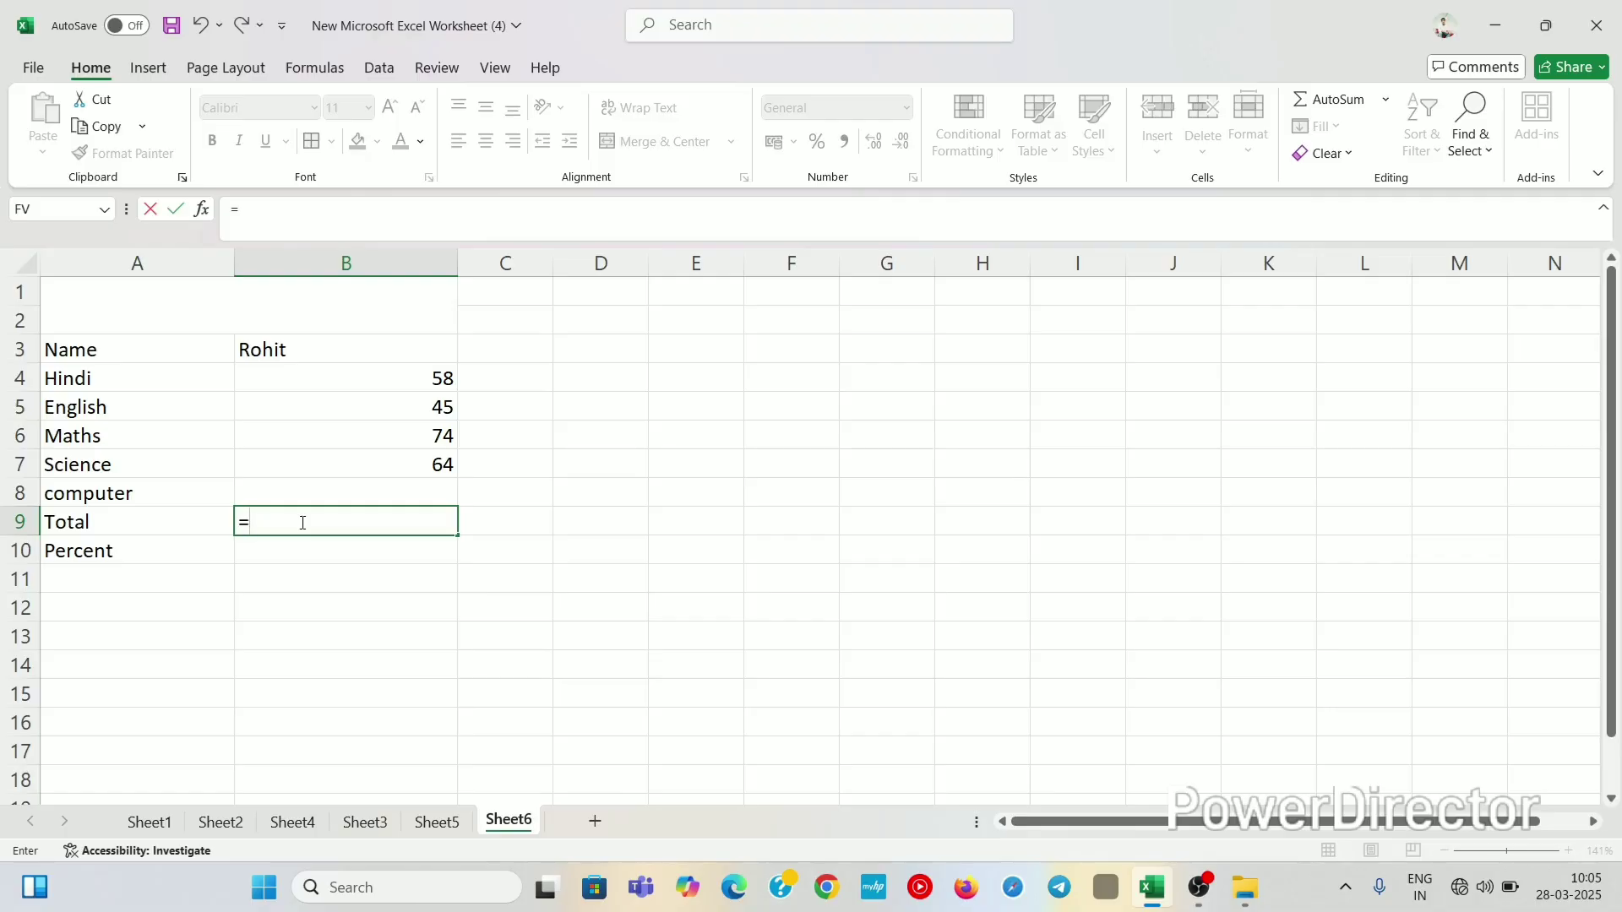
{"action": "type", "text": "sum"}
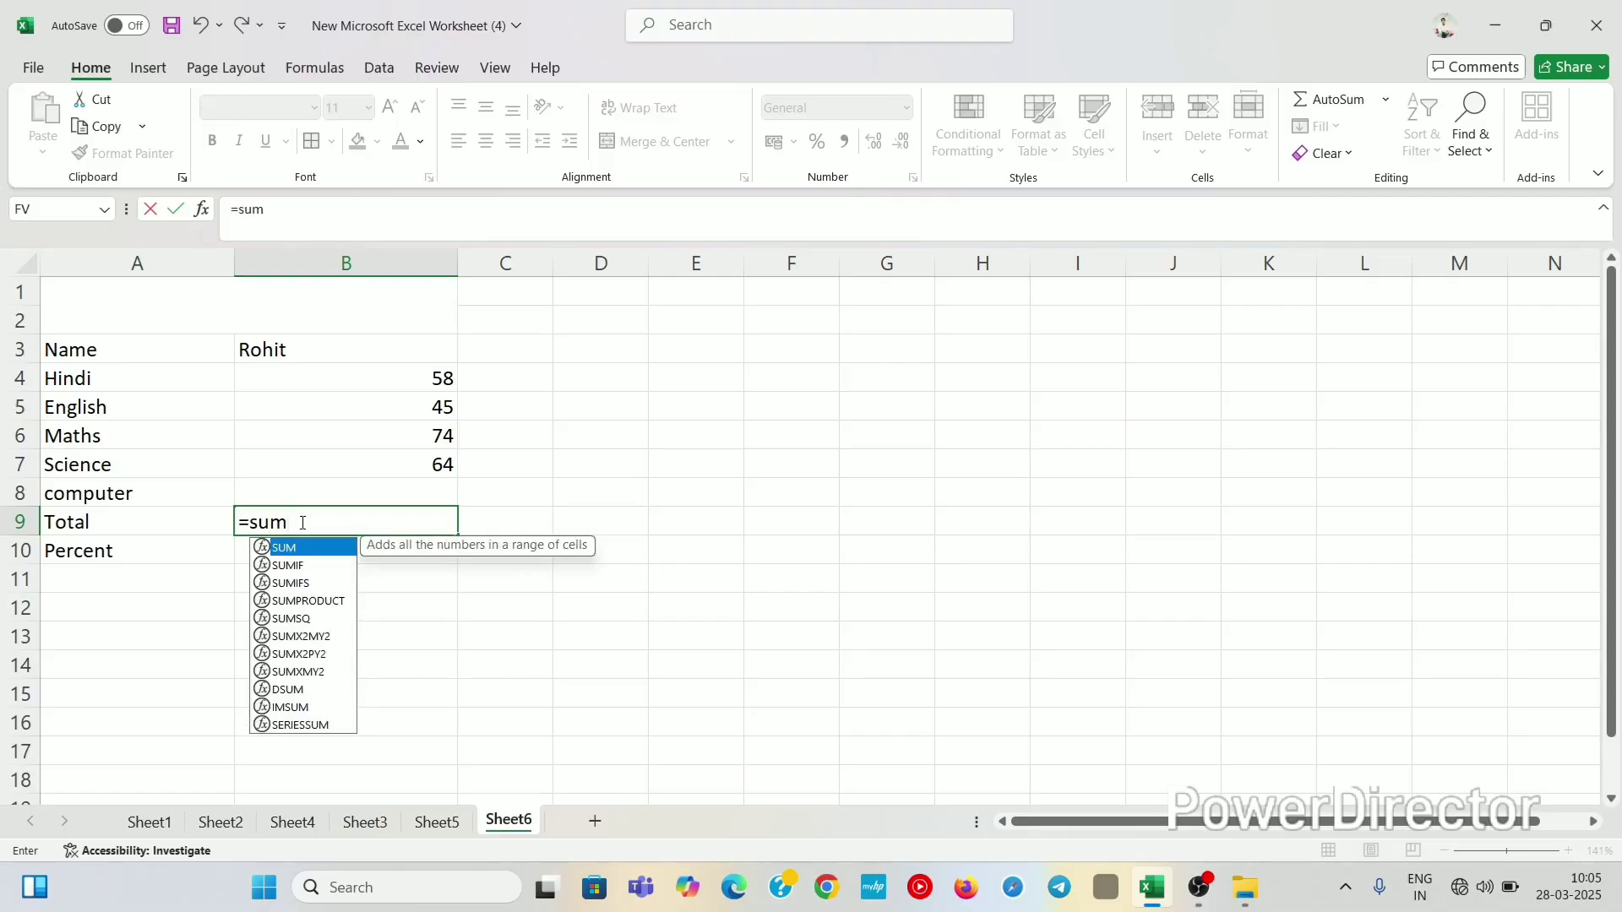
{"action": "type", "text": "("}
{"action": "left_click_drag", "start_coordinate": [384, 382], "coordinate": [386, 484]}
{"action": "type", "text": ")"}
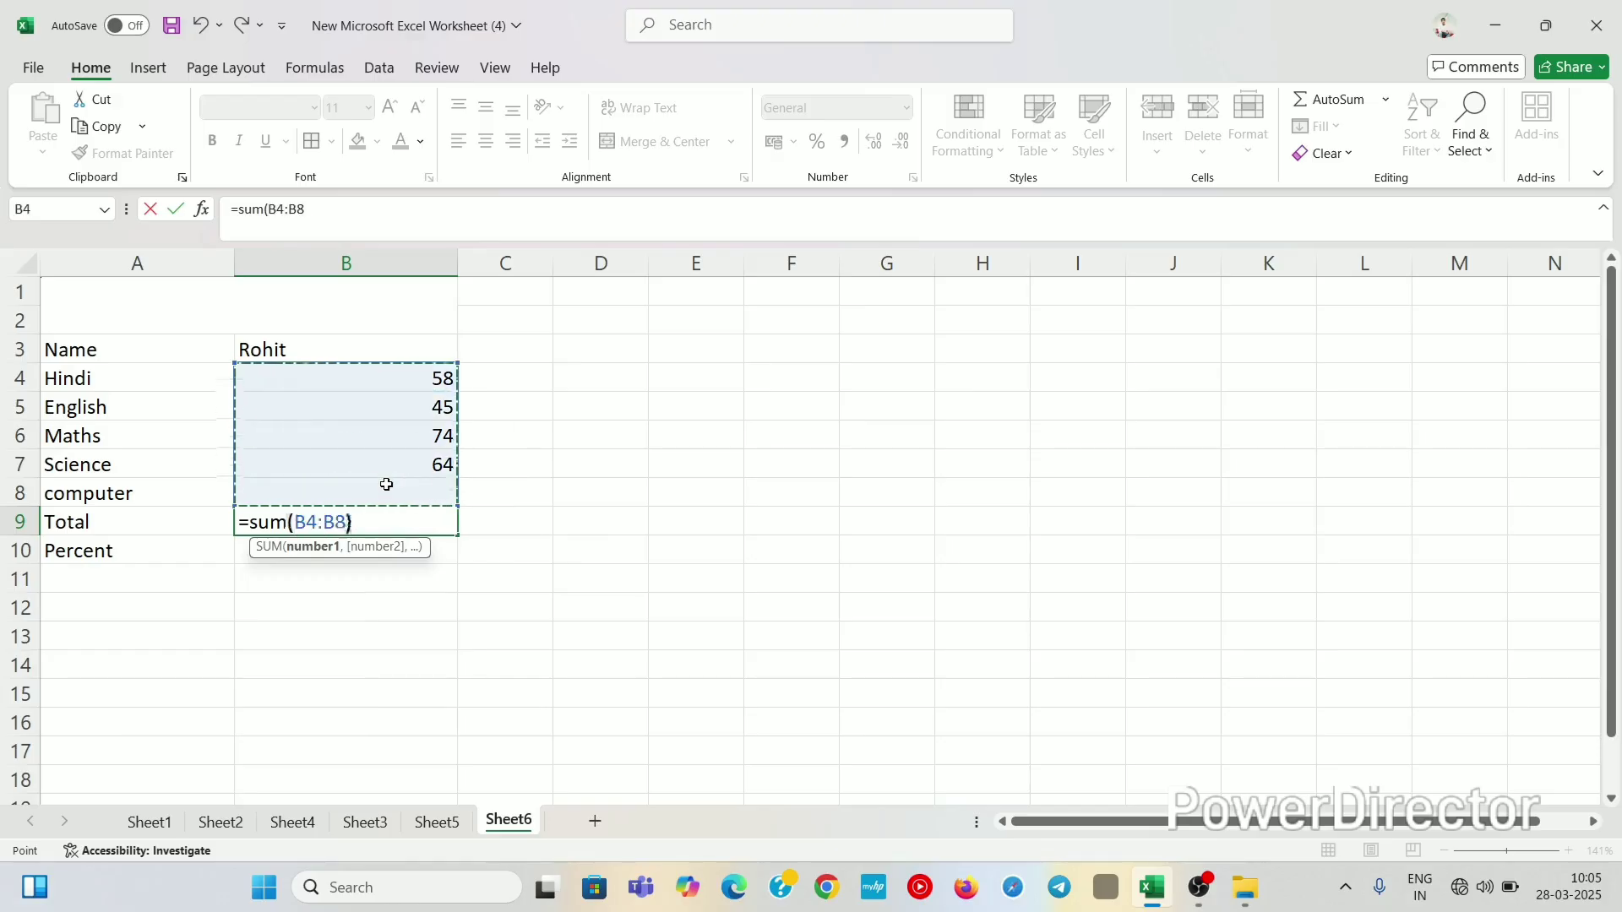
{"action": "key", "text": "Return"}
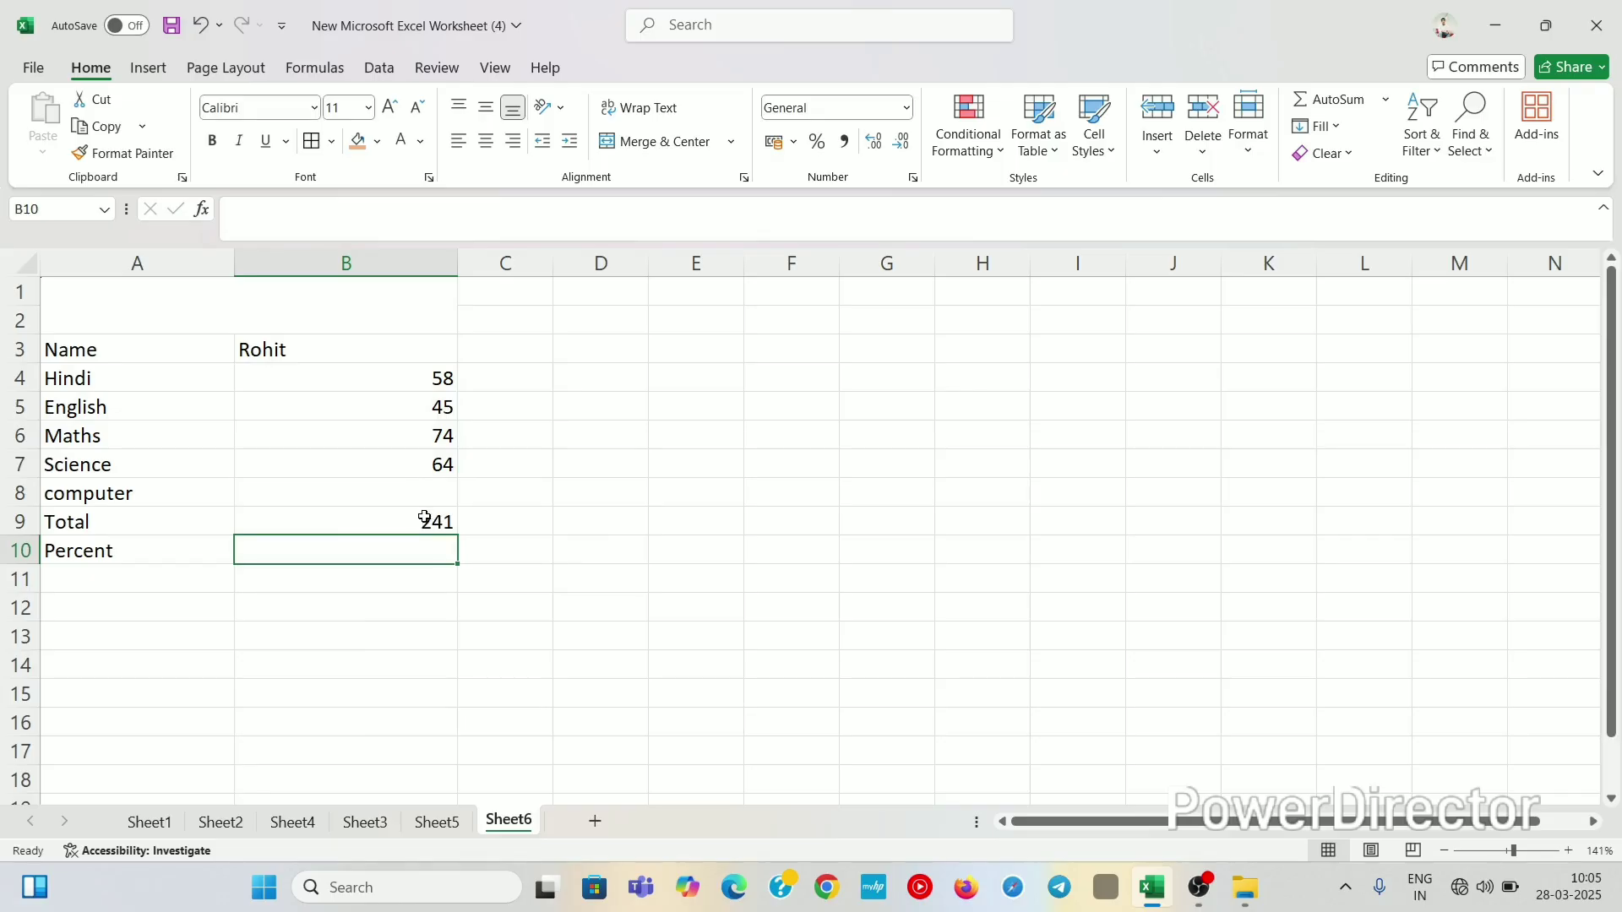
Enter 48.2 as the Percent value in cell B10
{"action": "left_click", "coordinate": [403, 583]}
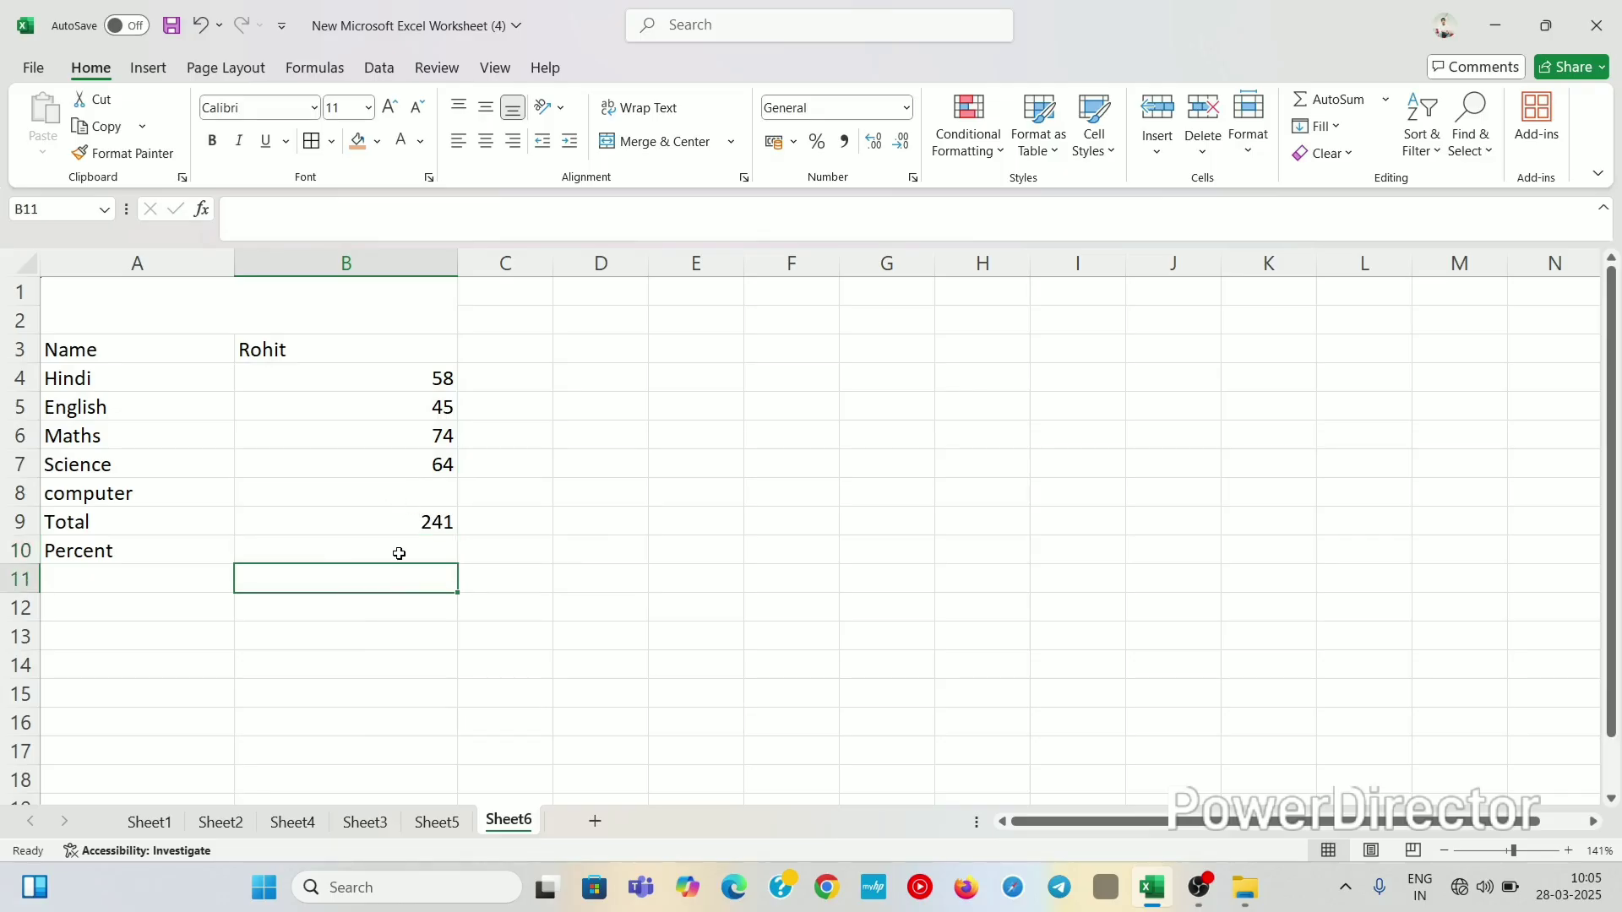
{"action": "left_click", "coordinate": [397, 551]}
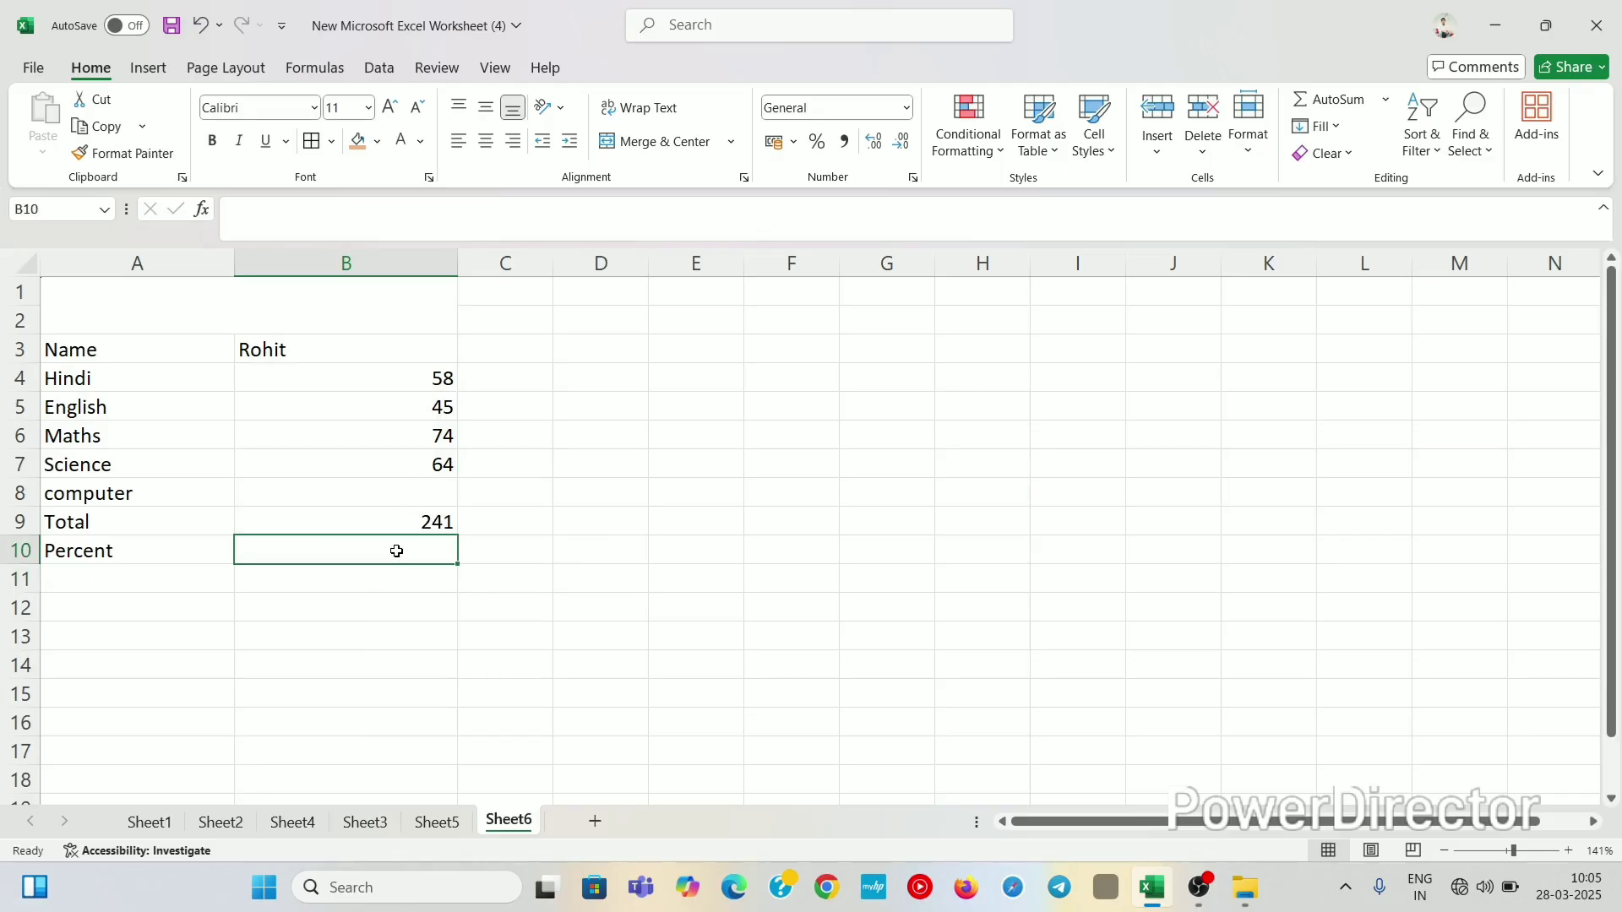
{"action": "left_click", "coordinate": [402, 574]}
{"action": "left_click", "coordinate": [389, 547]}
{"action": "type", "text": "48."}
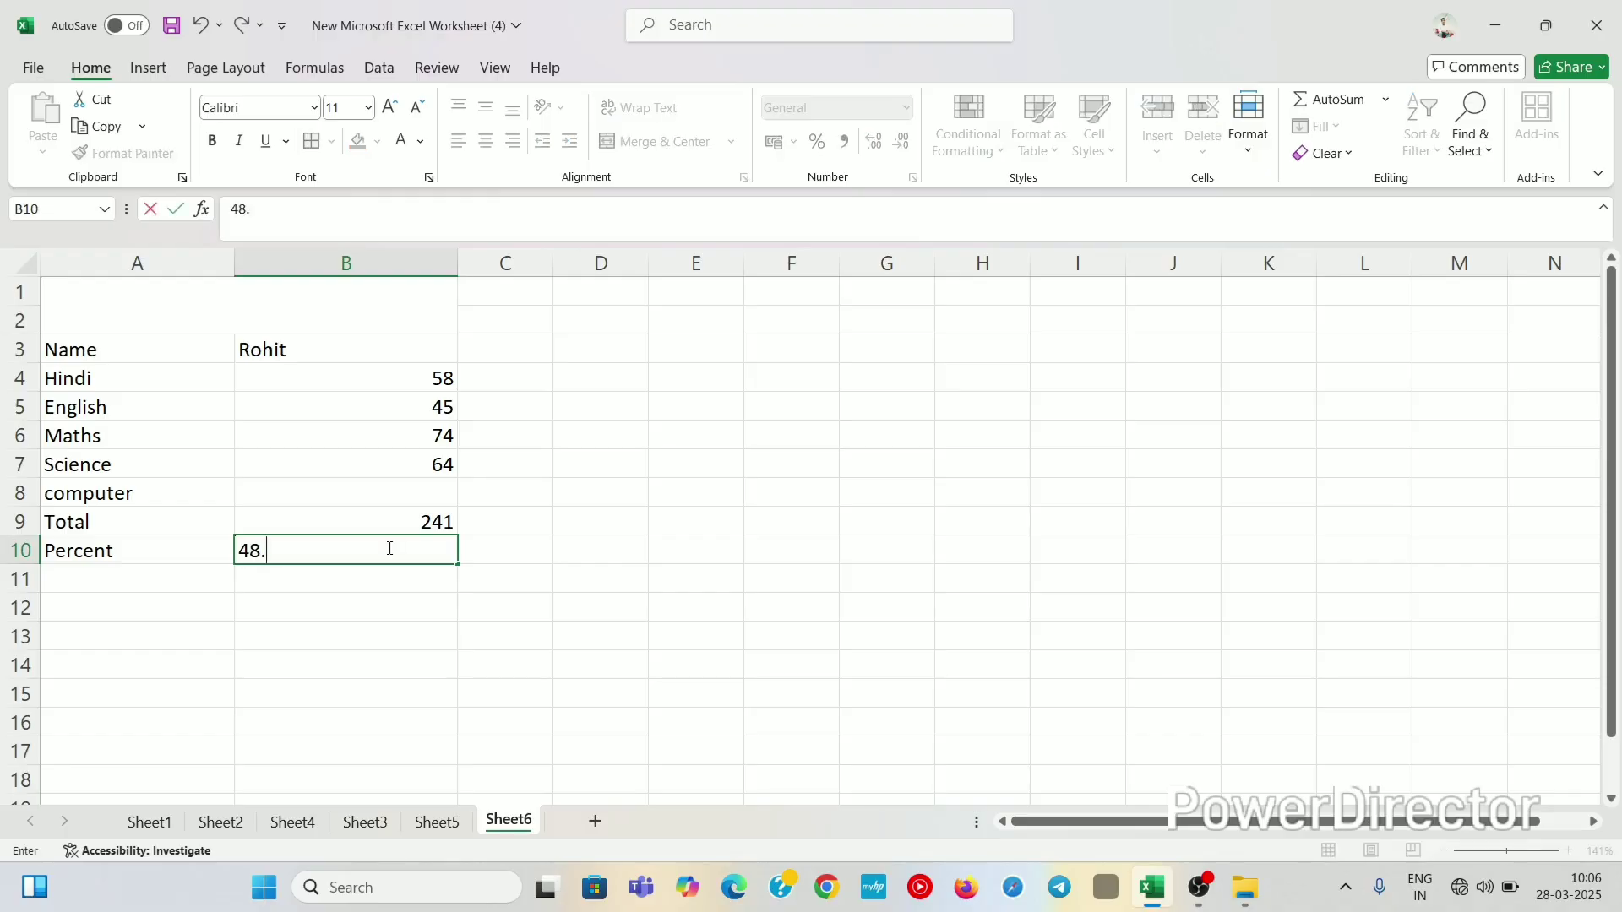
{"action": "type", "text": "2"}
{"action": "left_click", "coordinate": [565, 525]}
{"action": "left_click", "coordinate": [379, 547]}
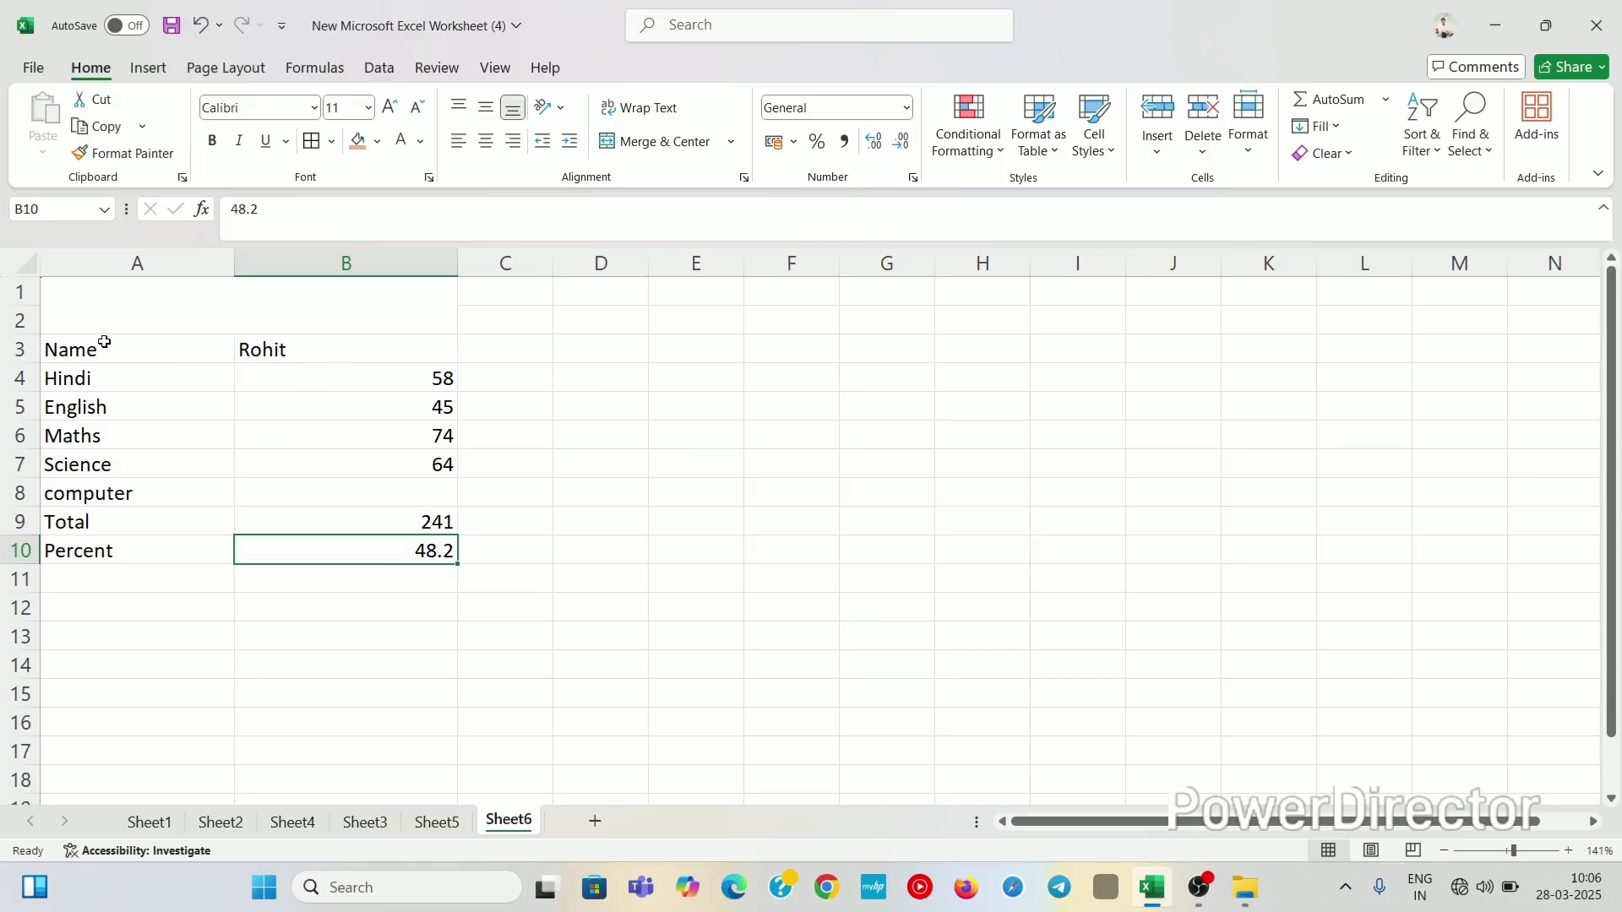
Fill the merged heading cell A1 with the green theme colour and set its font colour to white
{"action": "left_click", "coordinate": [189, 316]}
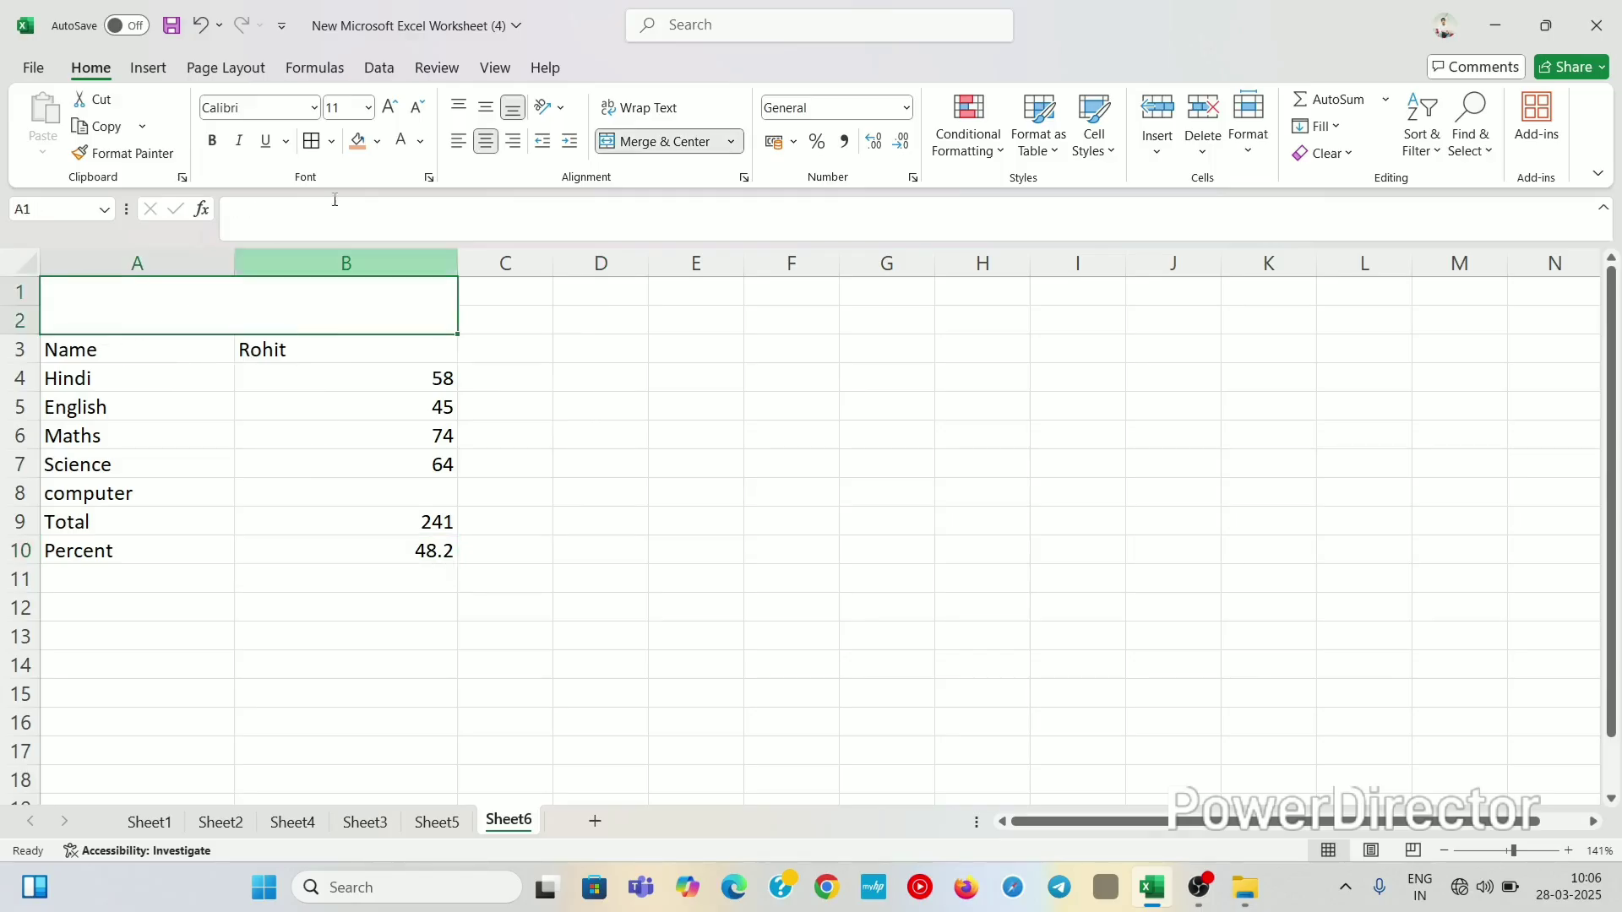
{"action": "left_click", "coordinate": [377, 141]}
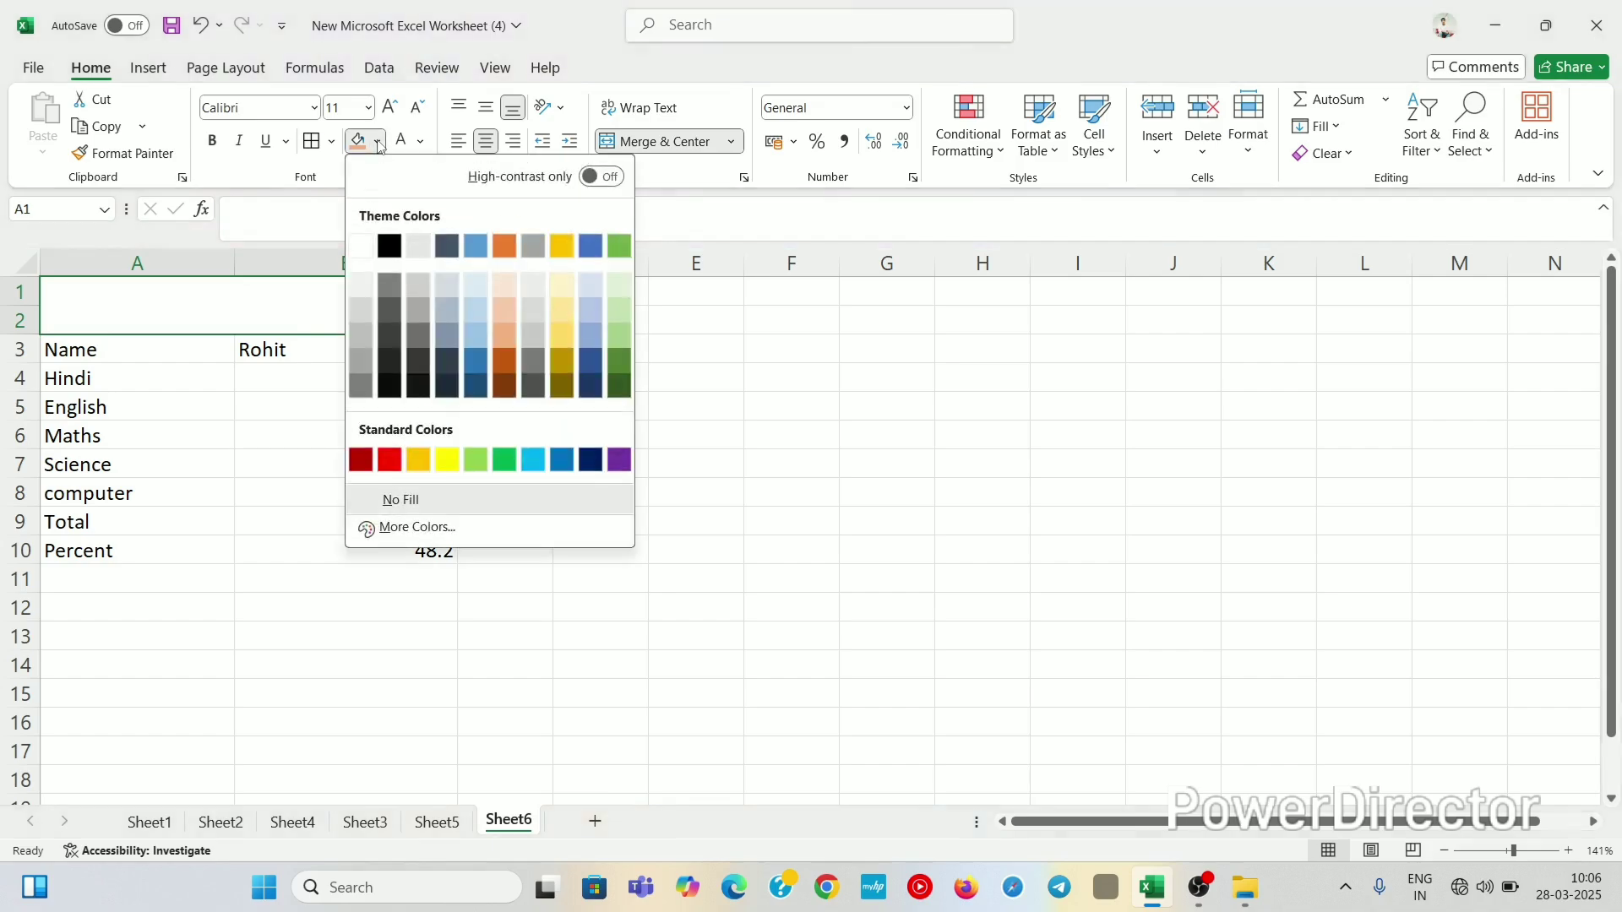
{"action": "left_click", "coordinate": [619, 247]}
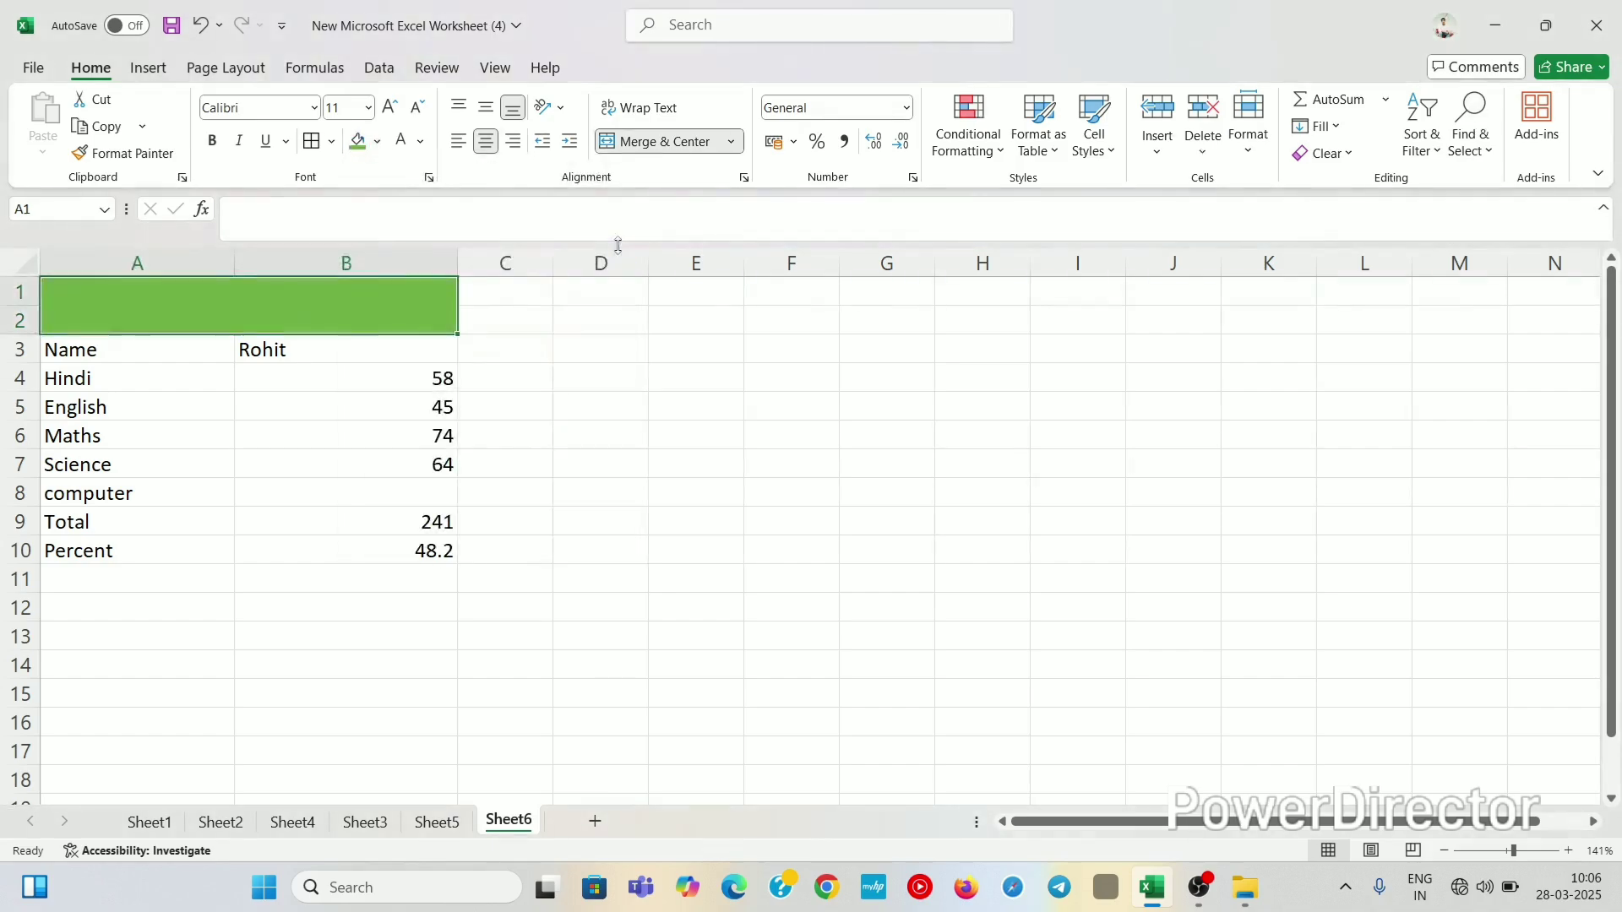
{"action": "left_click", "coordinate": [423, 142]}
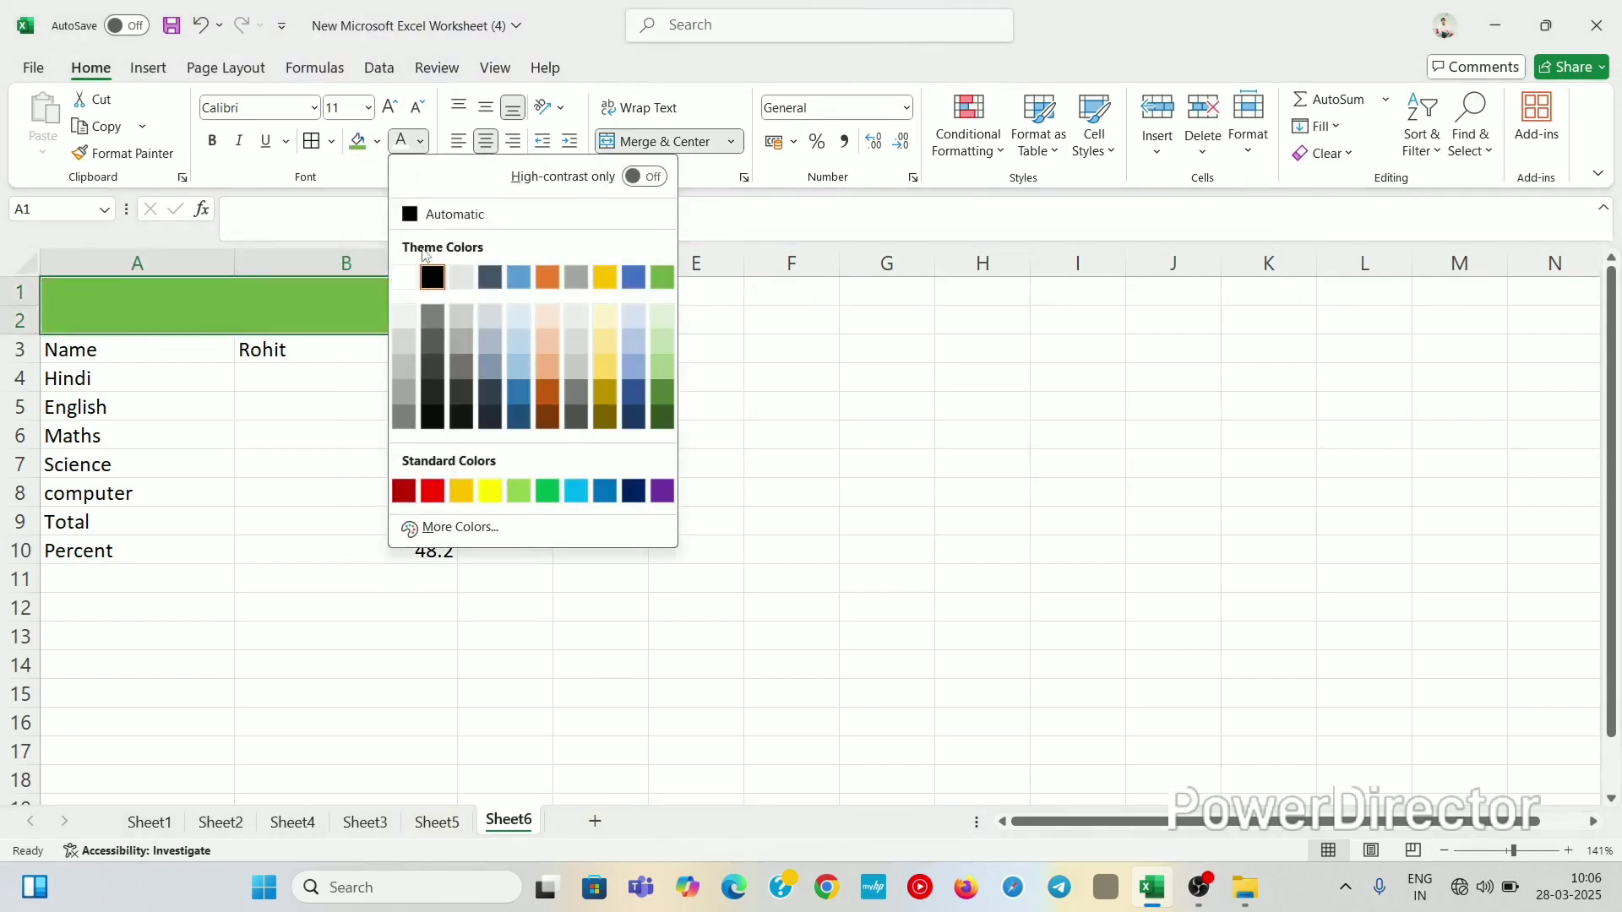
{"action": "left_click", "coordinate": [409, 273]}
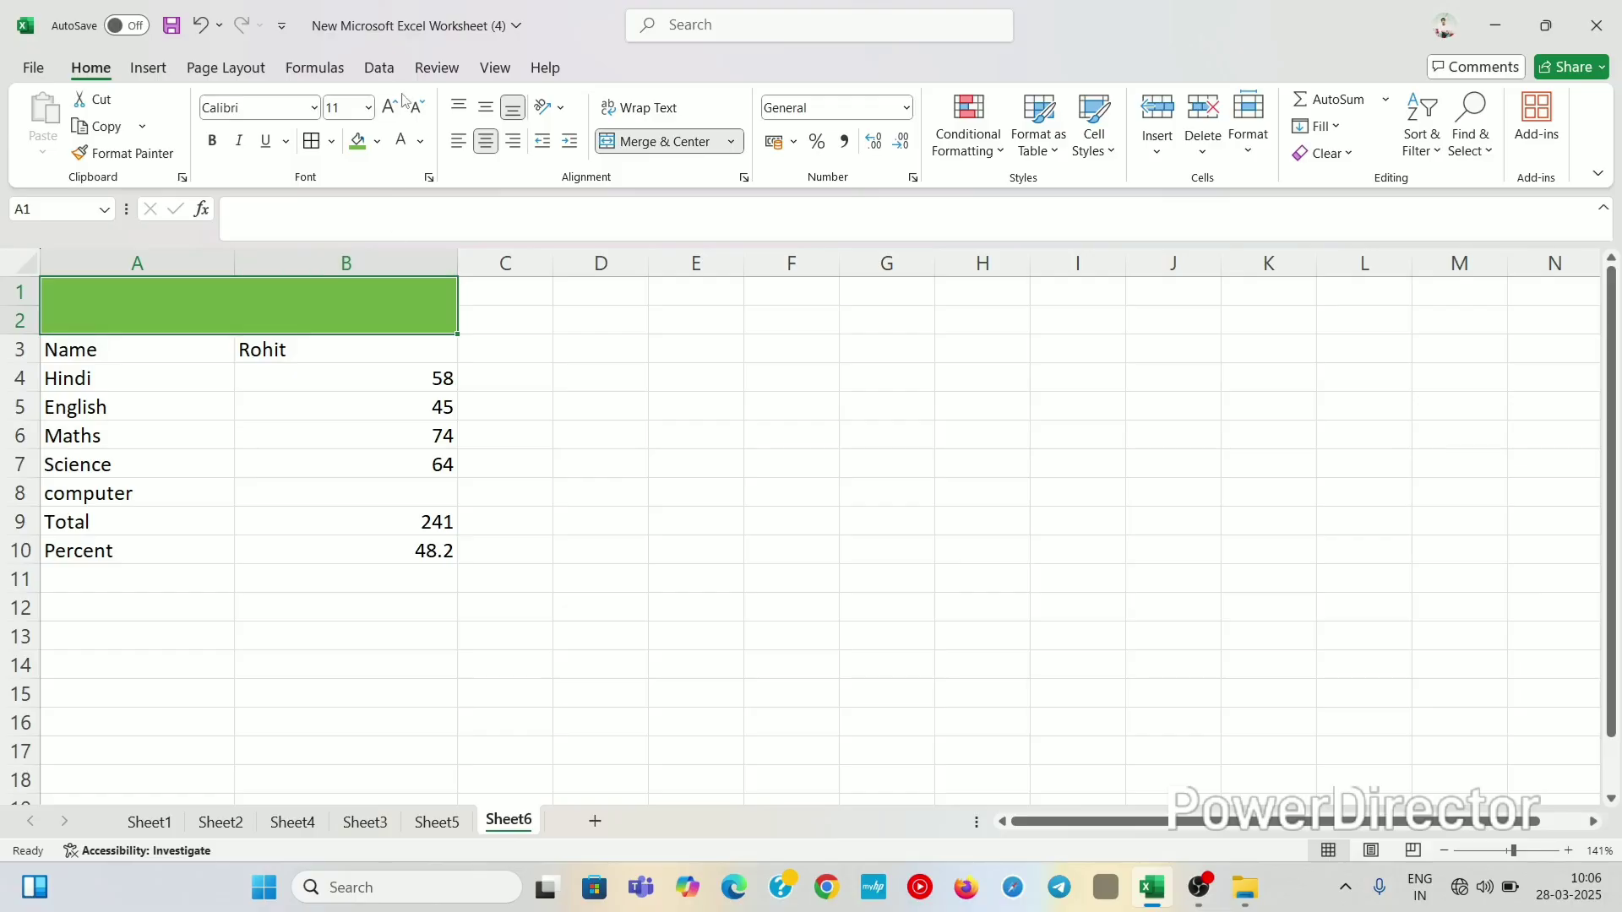
{"action": "left_click", "coordinate": [420, 141]}
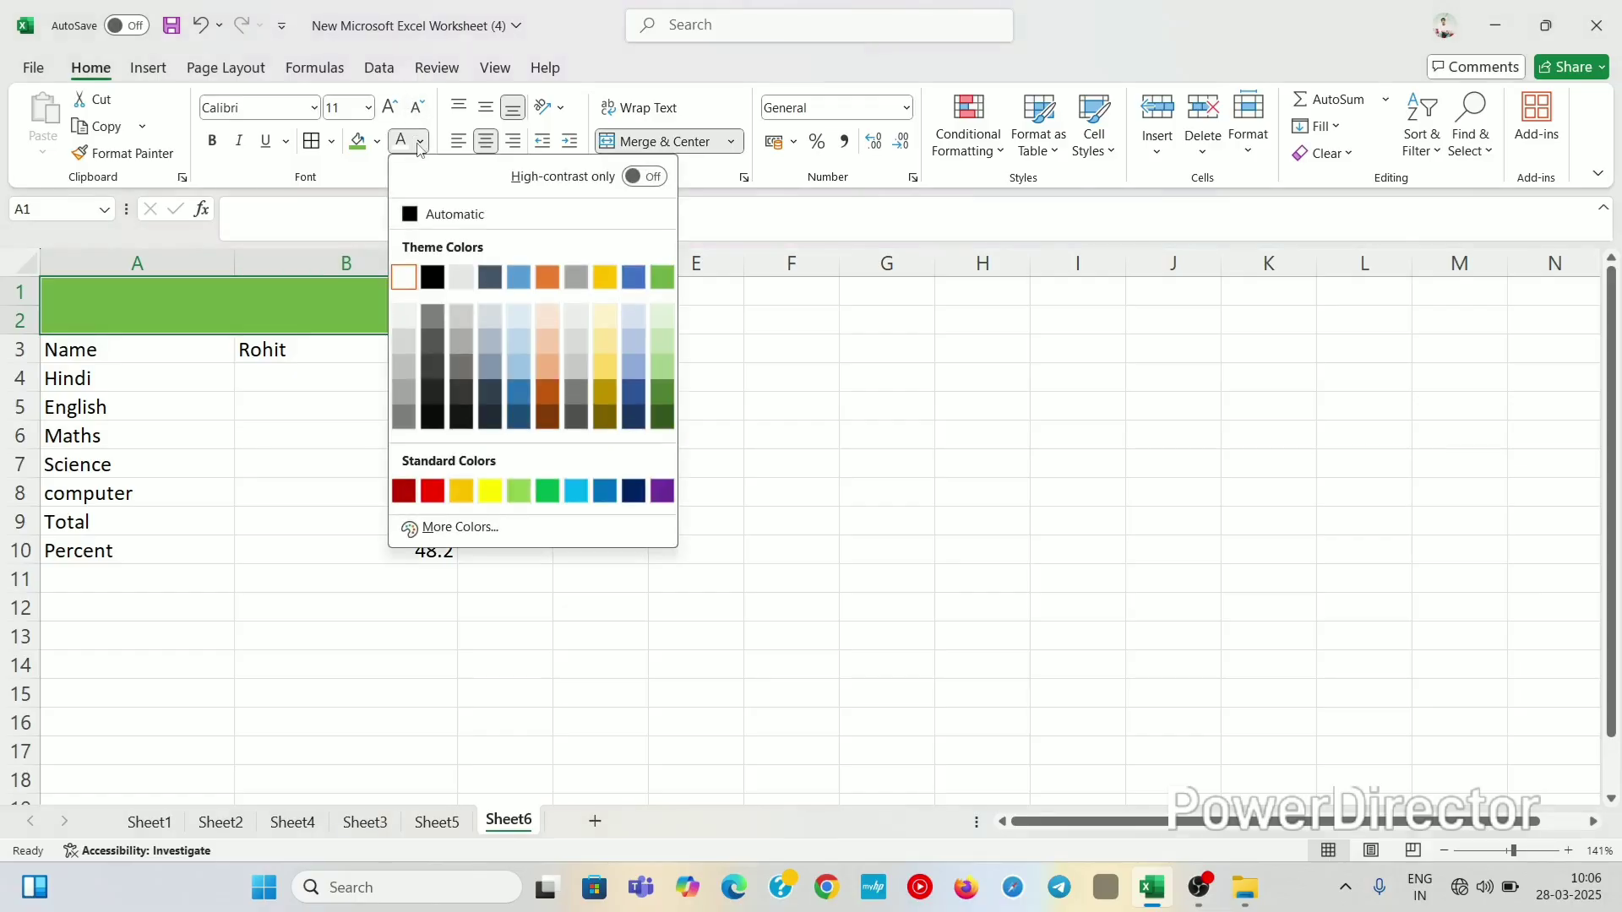
{"action": "left_click", "coordinate": [404, 277]}
{"action": "left_click", "coordinate": [477, 342]}
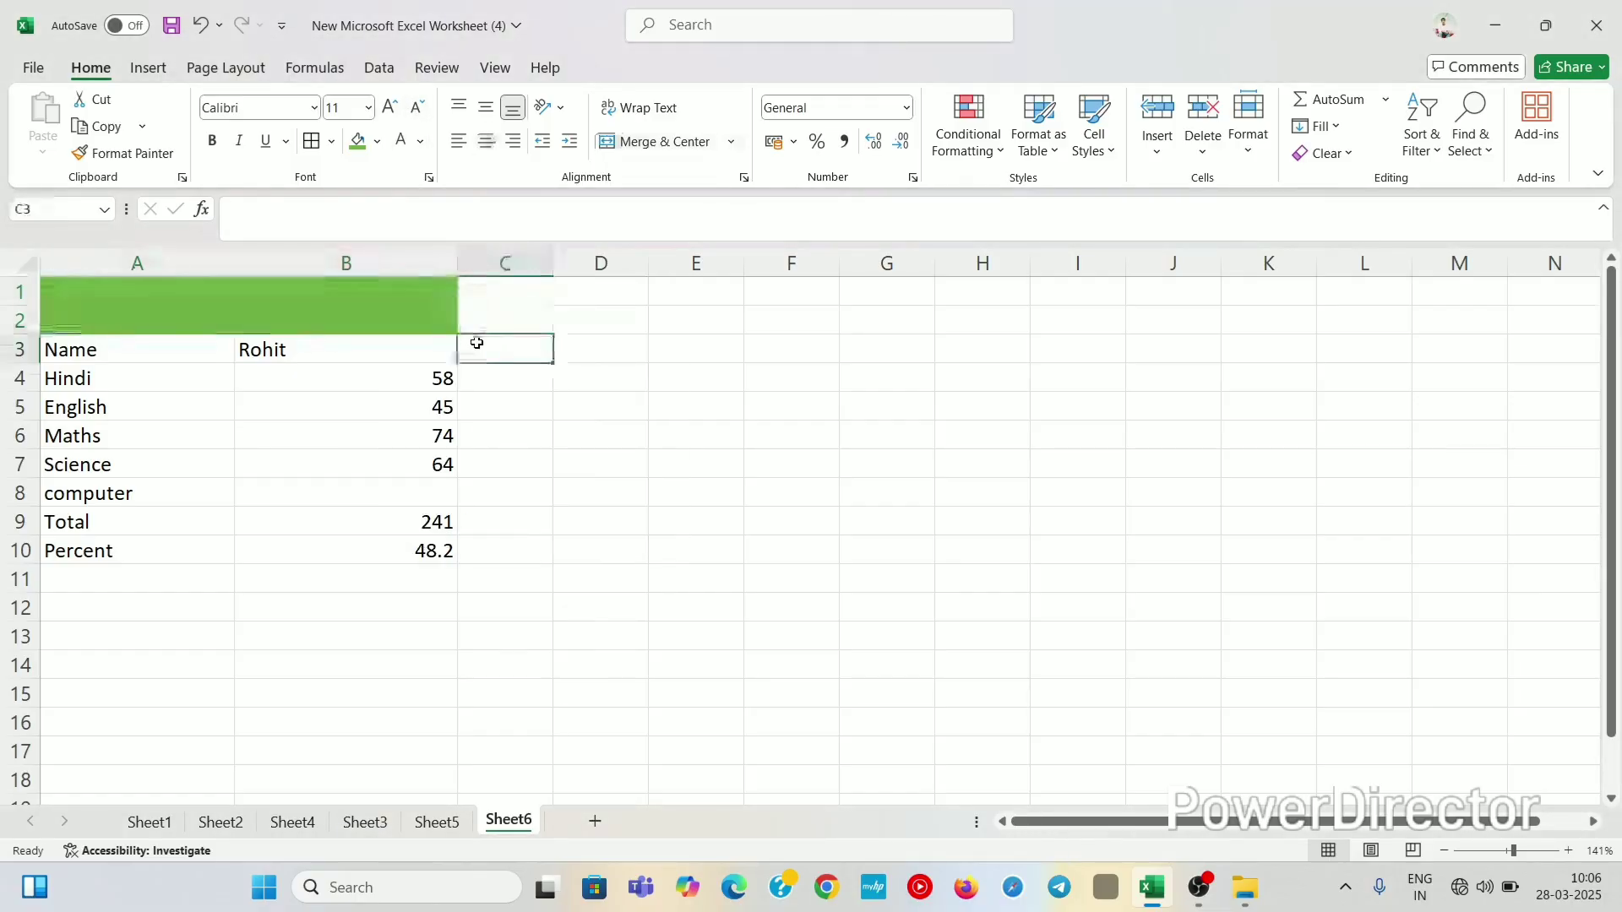
{"action": "key", "text": "ctrl+z"}
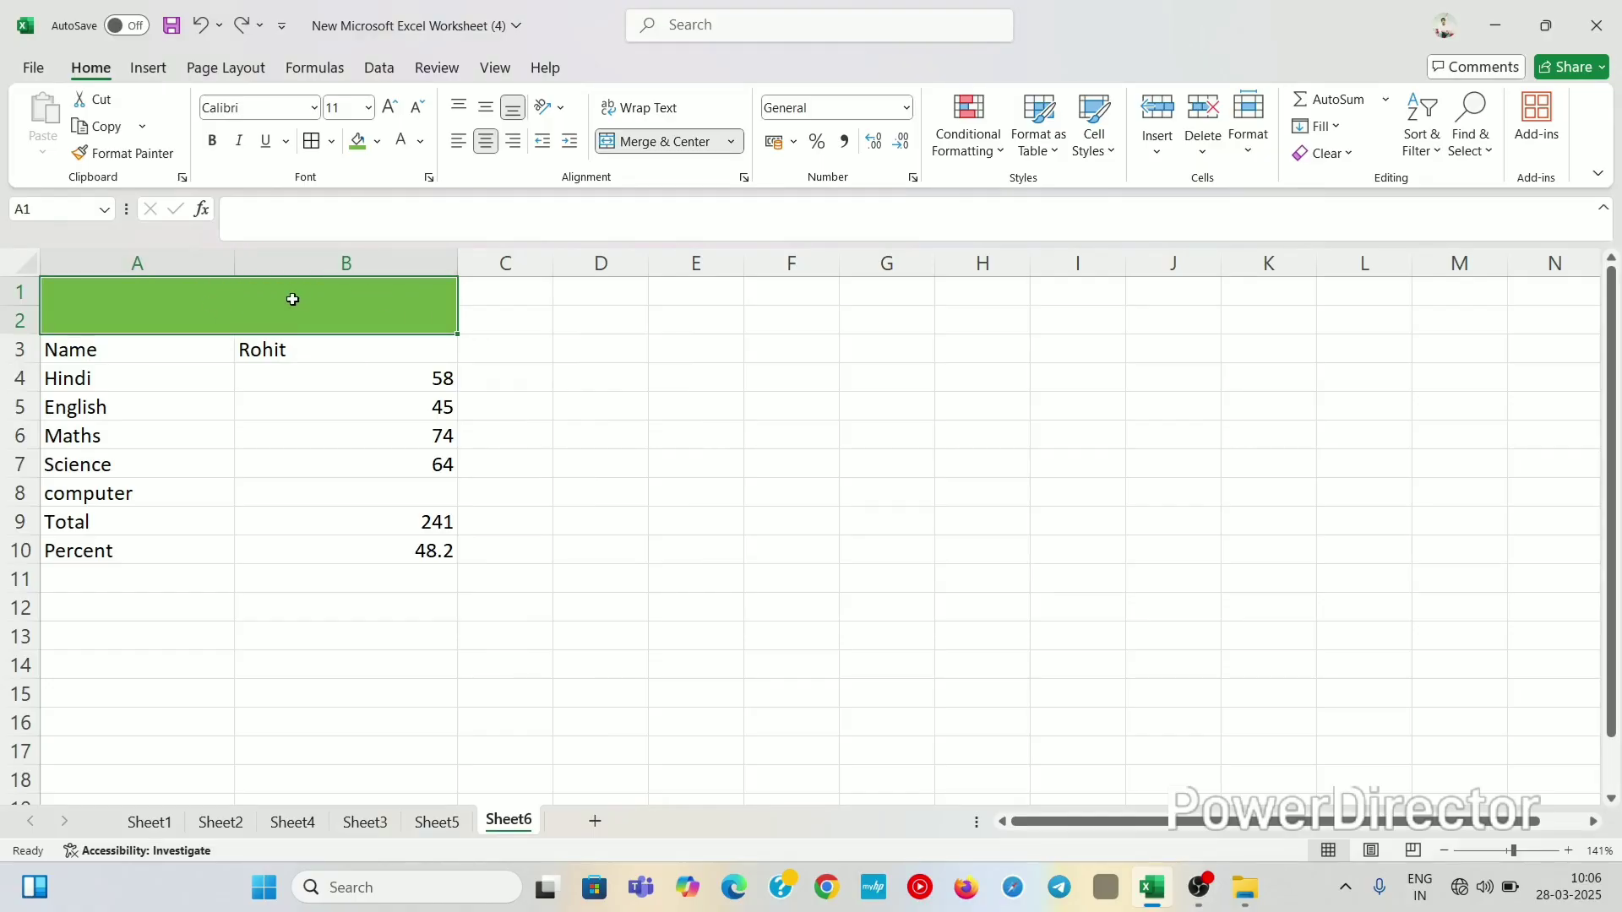
Enter the title Goal Seek in the merged heading cell above the Name row
{"action": "type", "text": "g"}
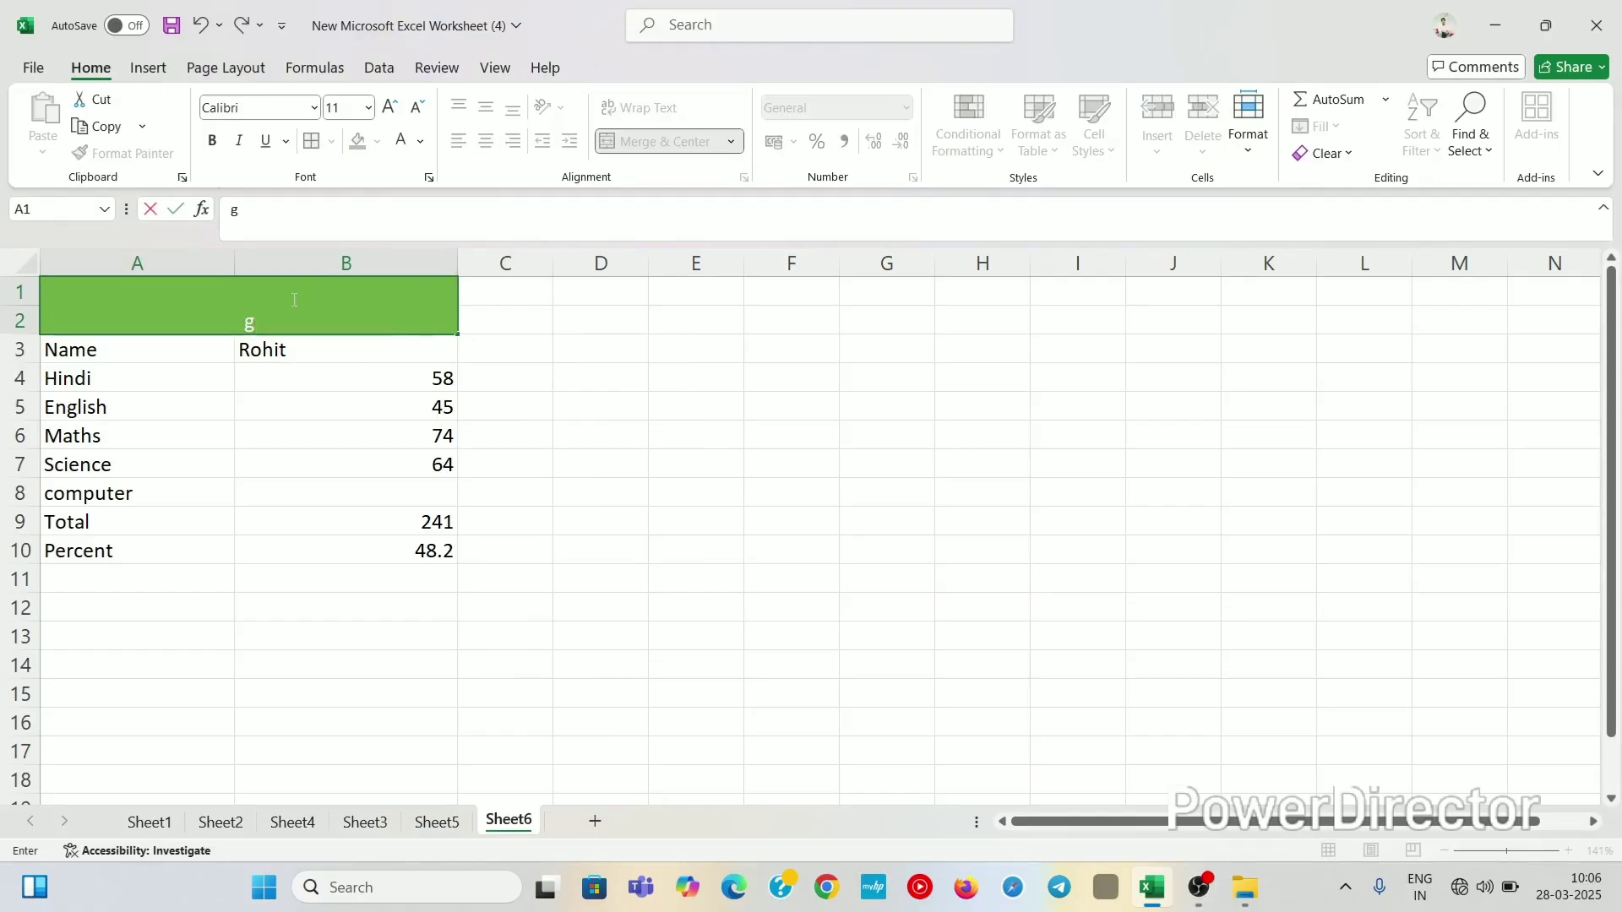
{"action": "key", "text": "BackSpace"}
{"action": "type", "text": "Goal Seek"}
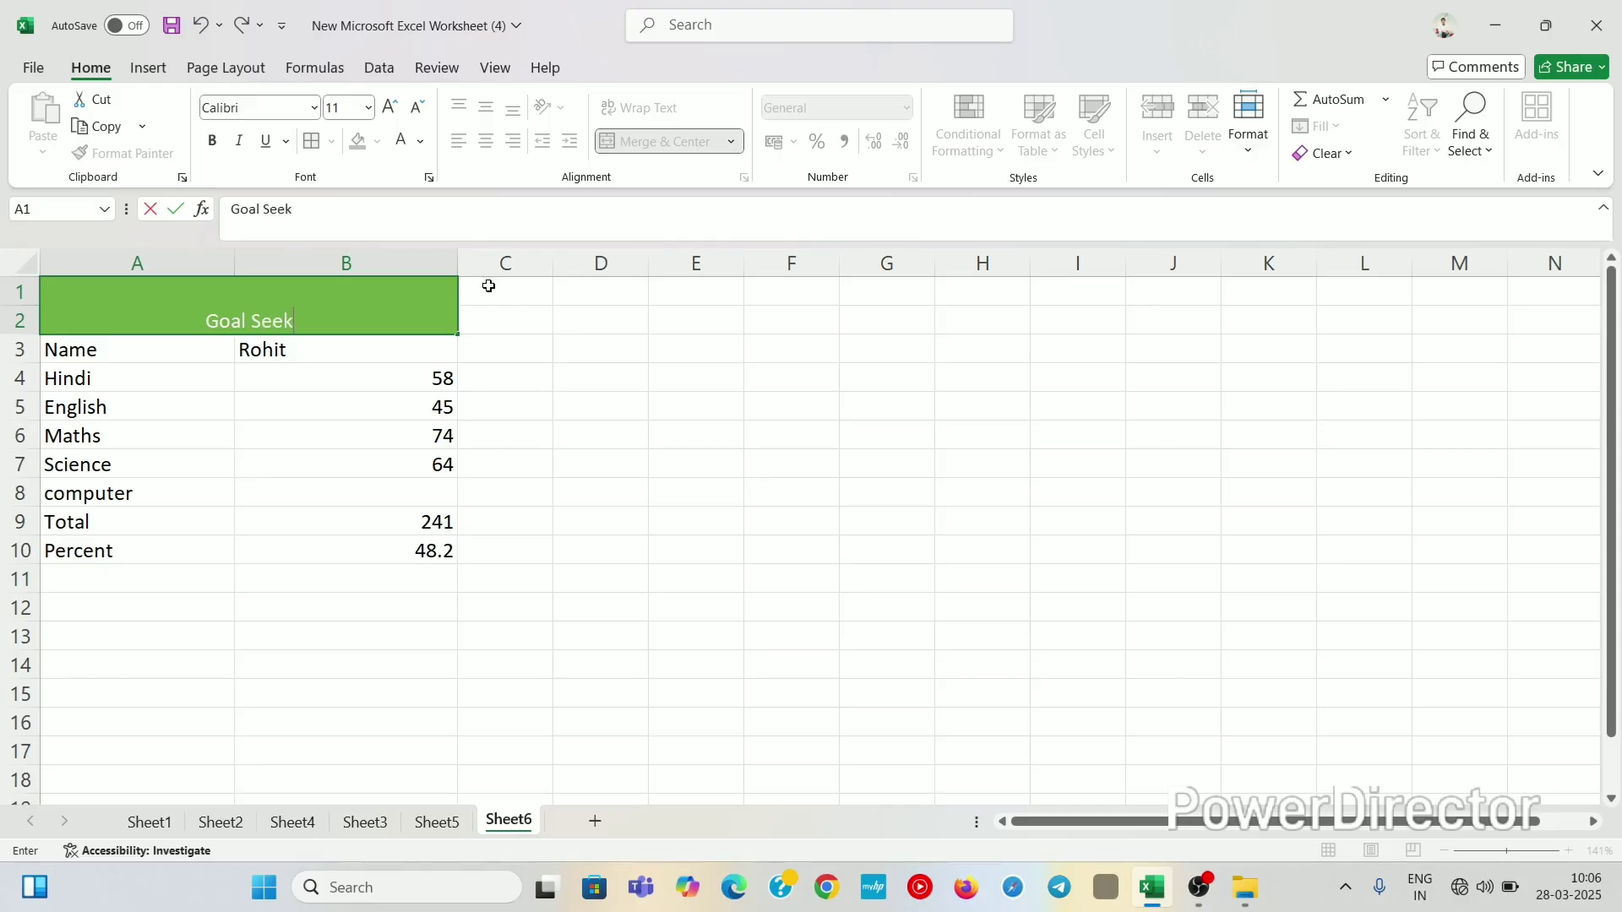
{"action": "left_click", "coordinate": [388, 409]}
Format the Goal Seek heading as bold at font size 20 with the darkest green theme fill
{"action": "left_click", "coordinate": [306, 332]}
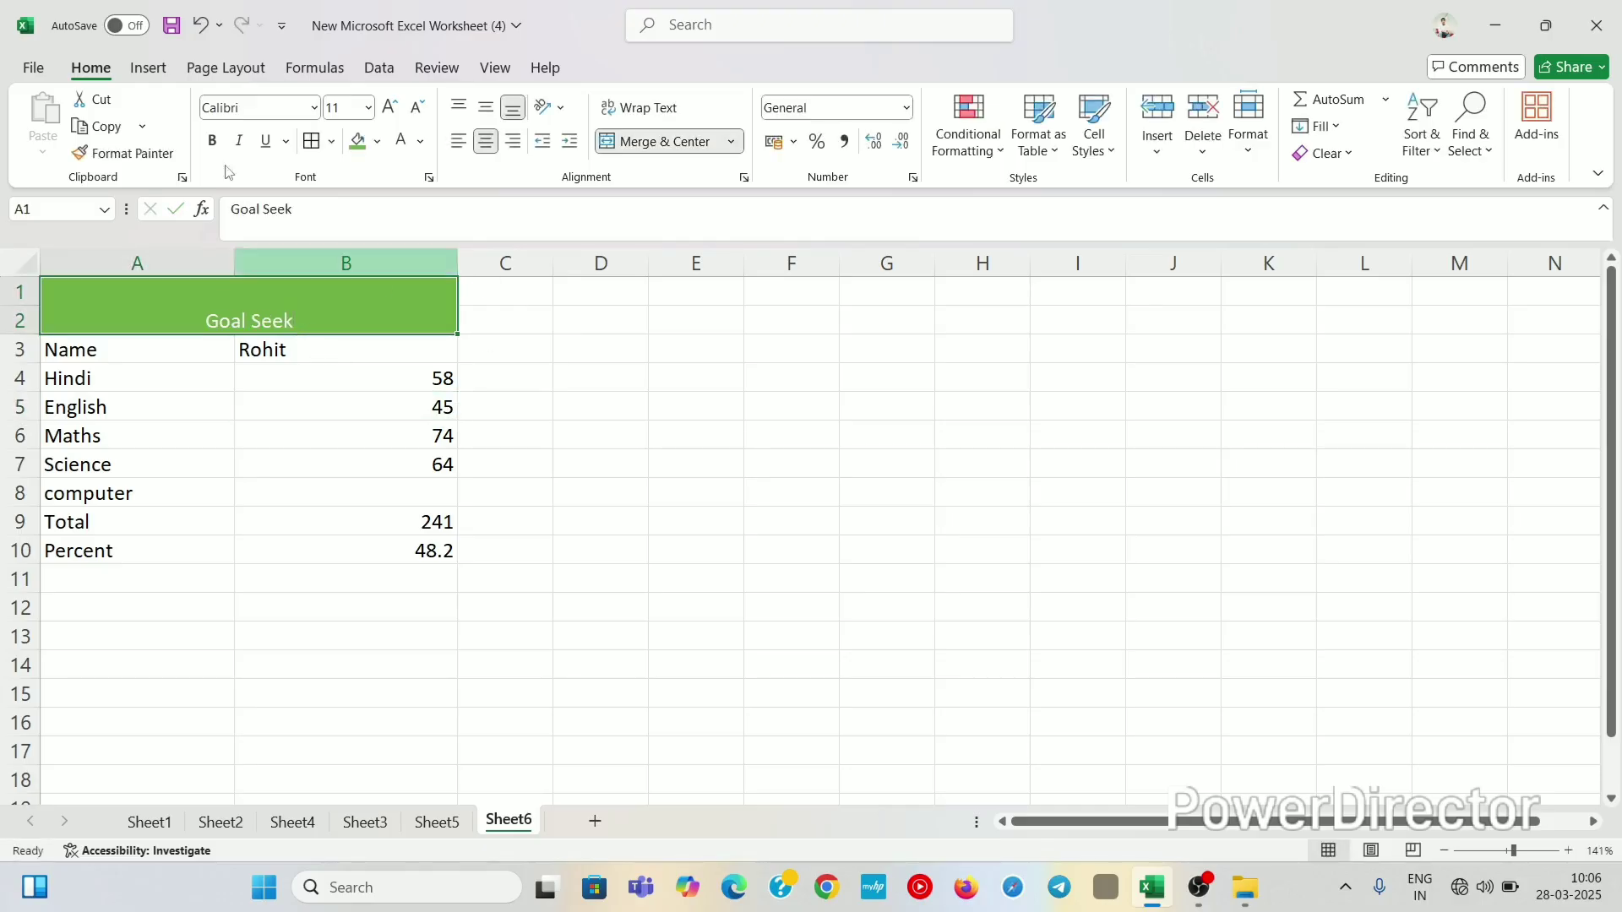
{"action": "left_click", "coordinate": [213, 141]}
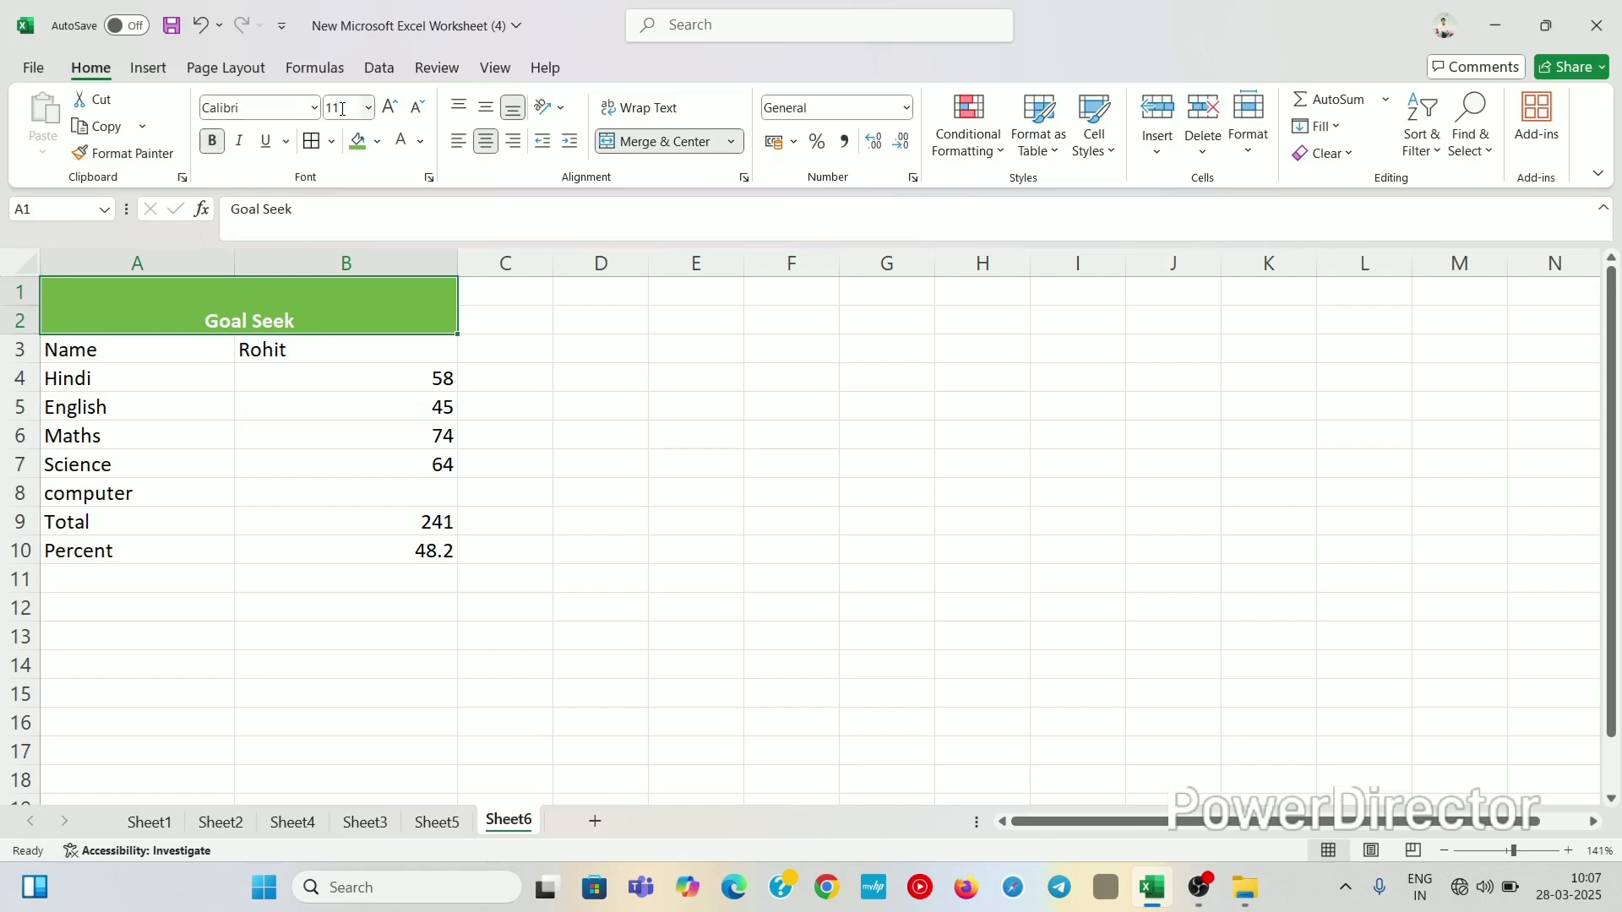
{"action": "left_click", "coordinate": [391, 108]}
{"action": "left_click", "coordinate": [391, 108]}
{"action": "left_click", "coordinate": [392, 109]}
{"action": "left_click", "coordinate": [391, 110]}
{"action": "left_click", "coordinate": [391, 110]}
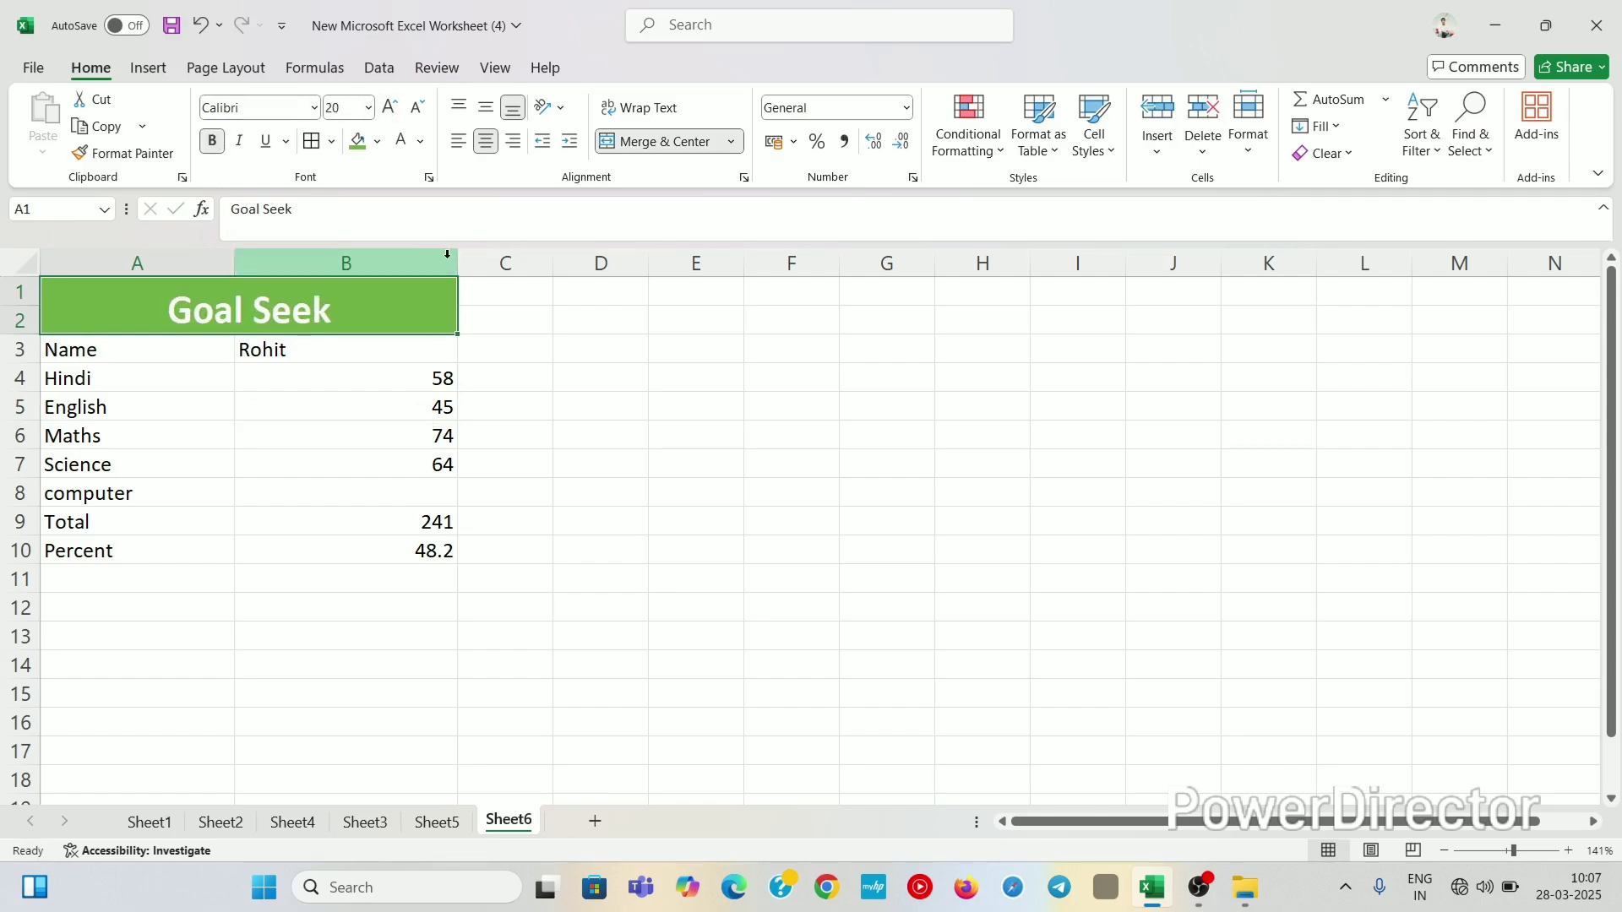
{"action": "left_click", "coordinate": [378, 142]}
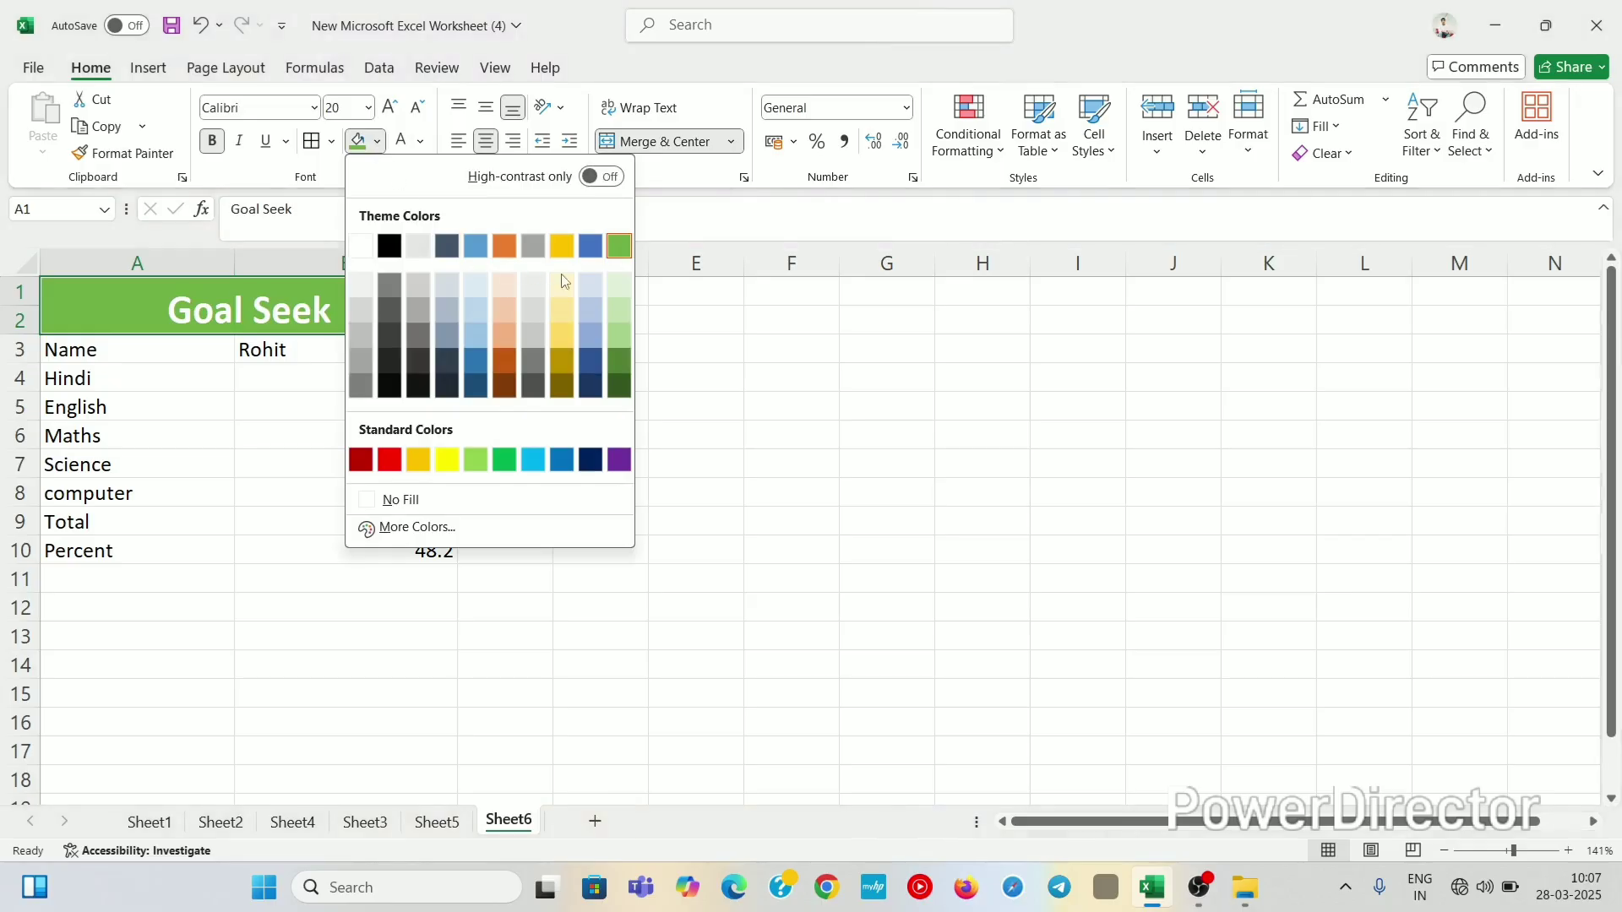
{"action": "left_click", "coordinate": [621, 386]}
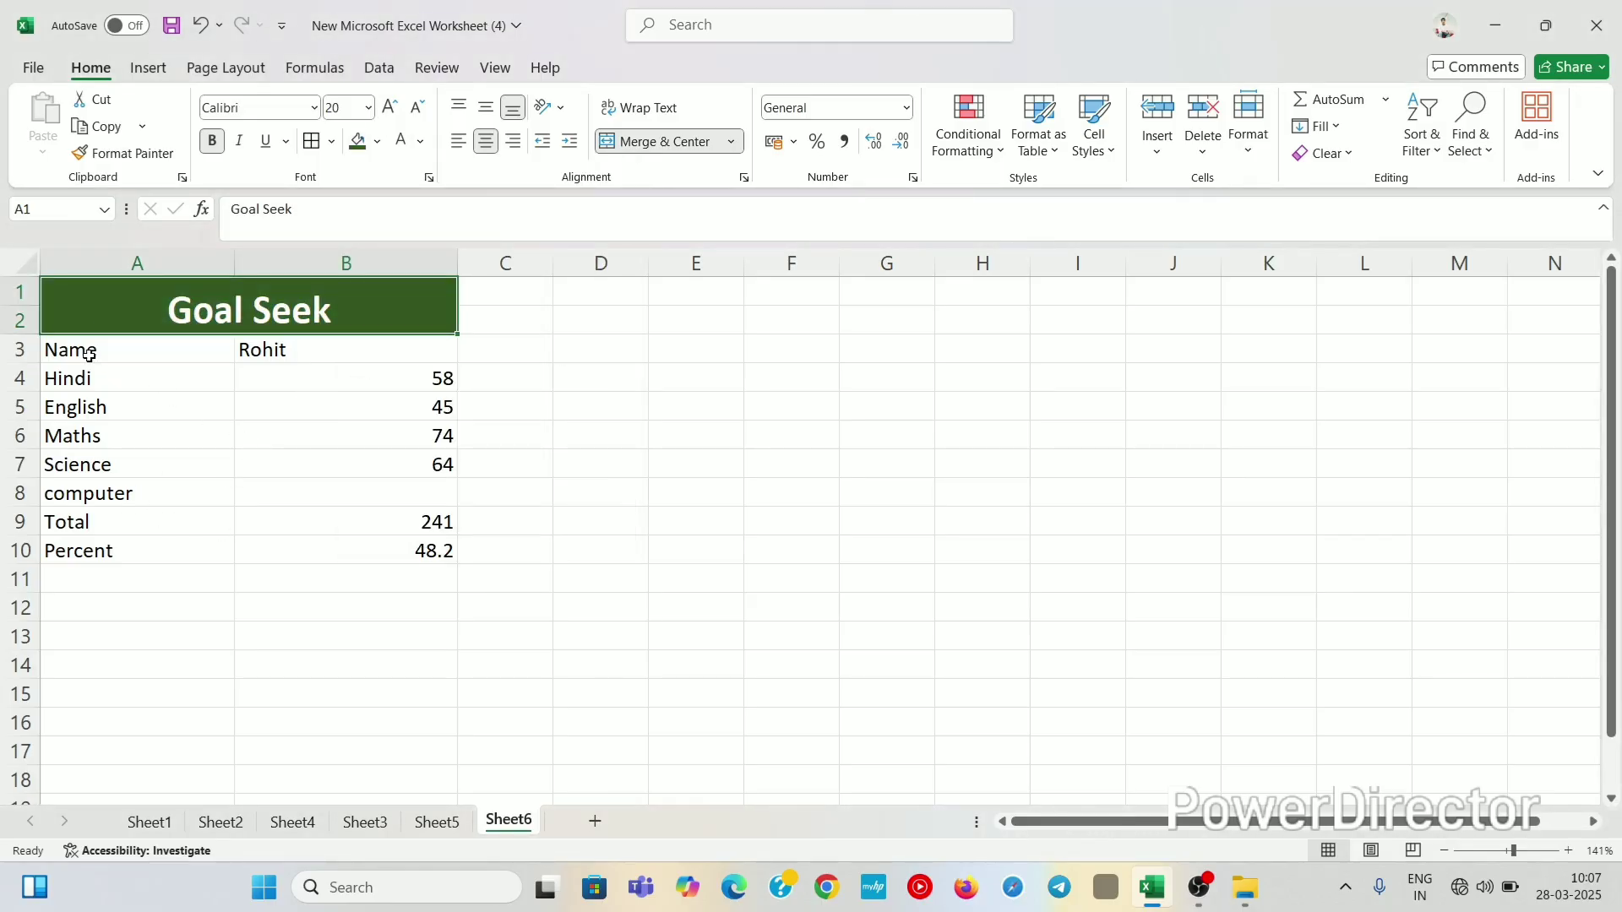
Apply All Borders to the whole marksheet, from the heading to the Percent row in A1:B10
{"action": "left_click_drag", "start_coordinate": [84, 303], "coordinate": [217, 535]}
{"action": "left_click", "coordinate": [331, 141]}
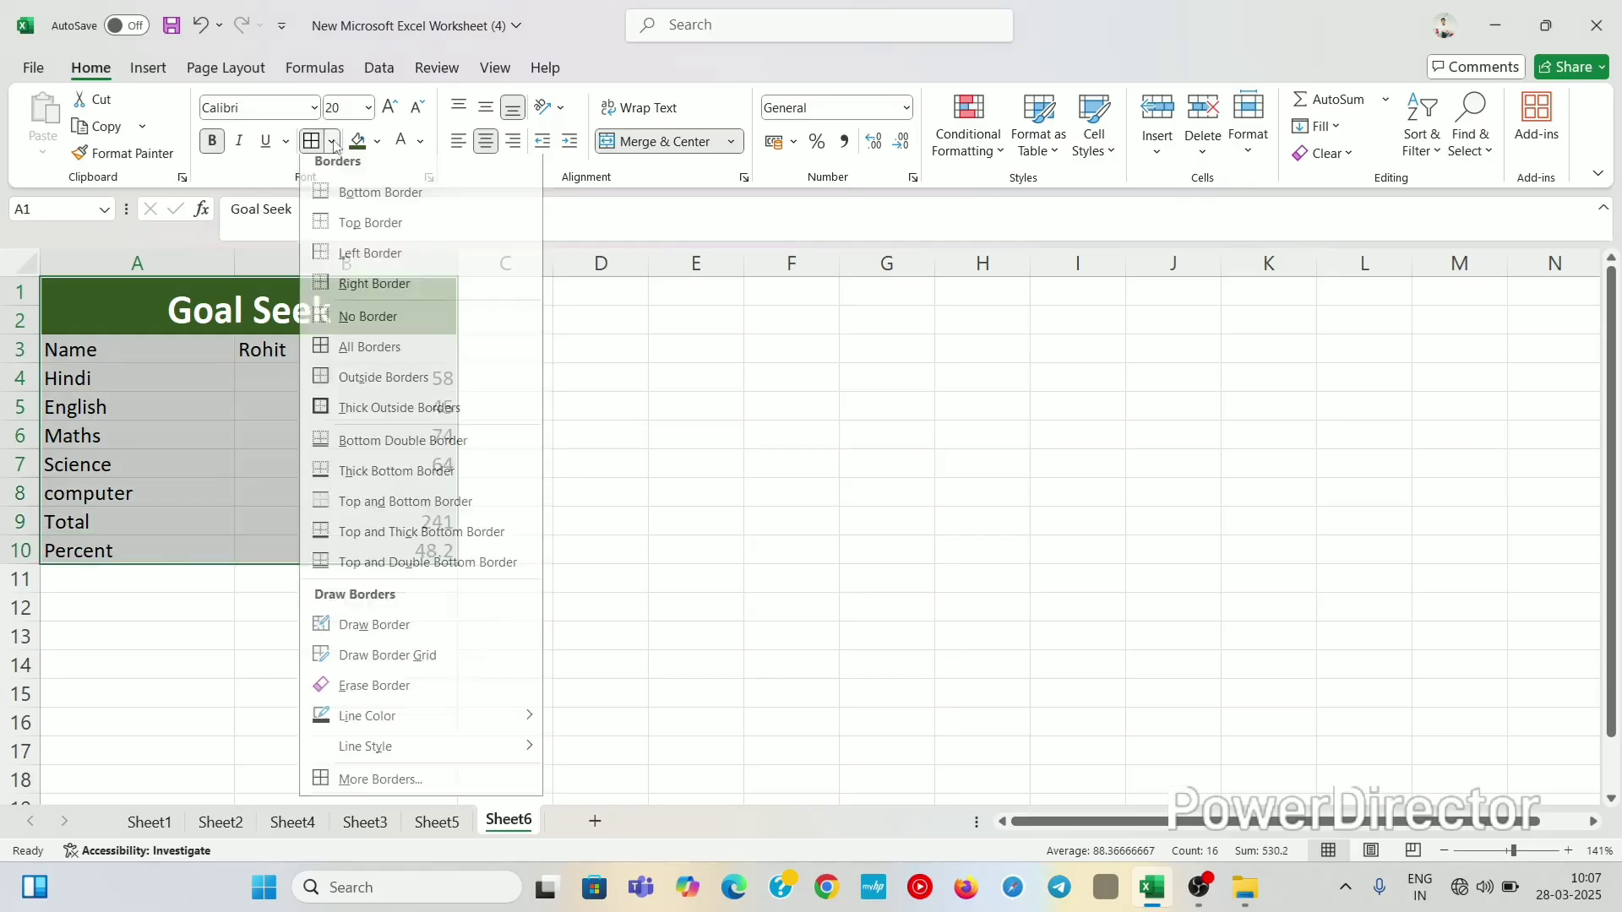
{"action": "left_click", "coordinate": [366, 355]}
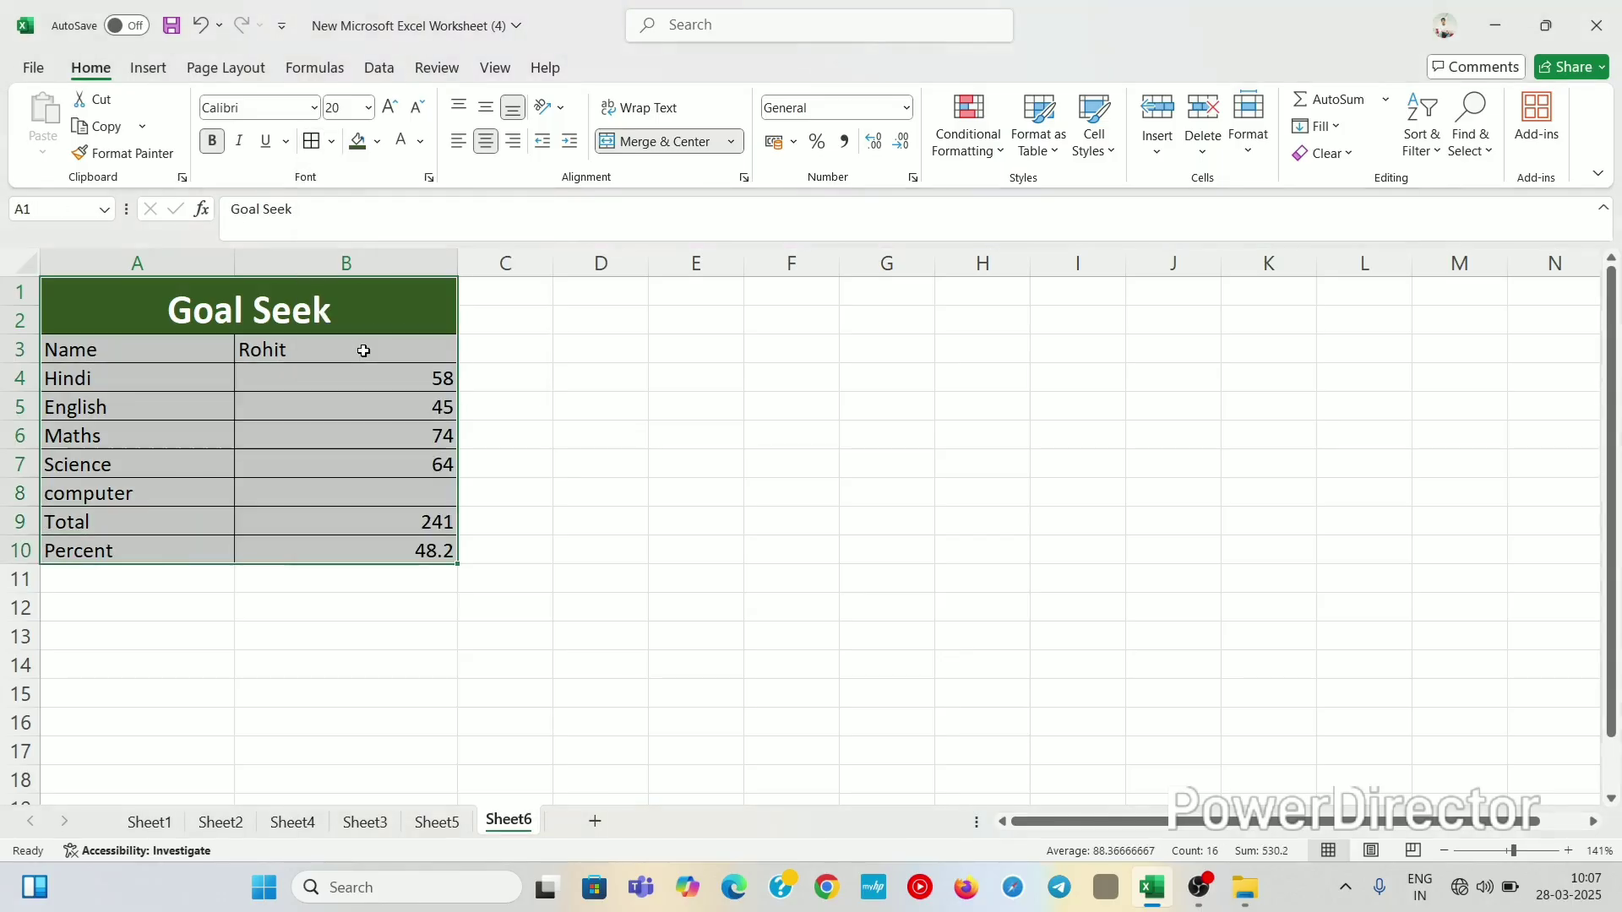
{"action": "left_click", "coordinate": [380, 417]}
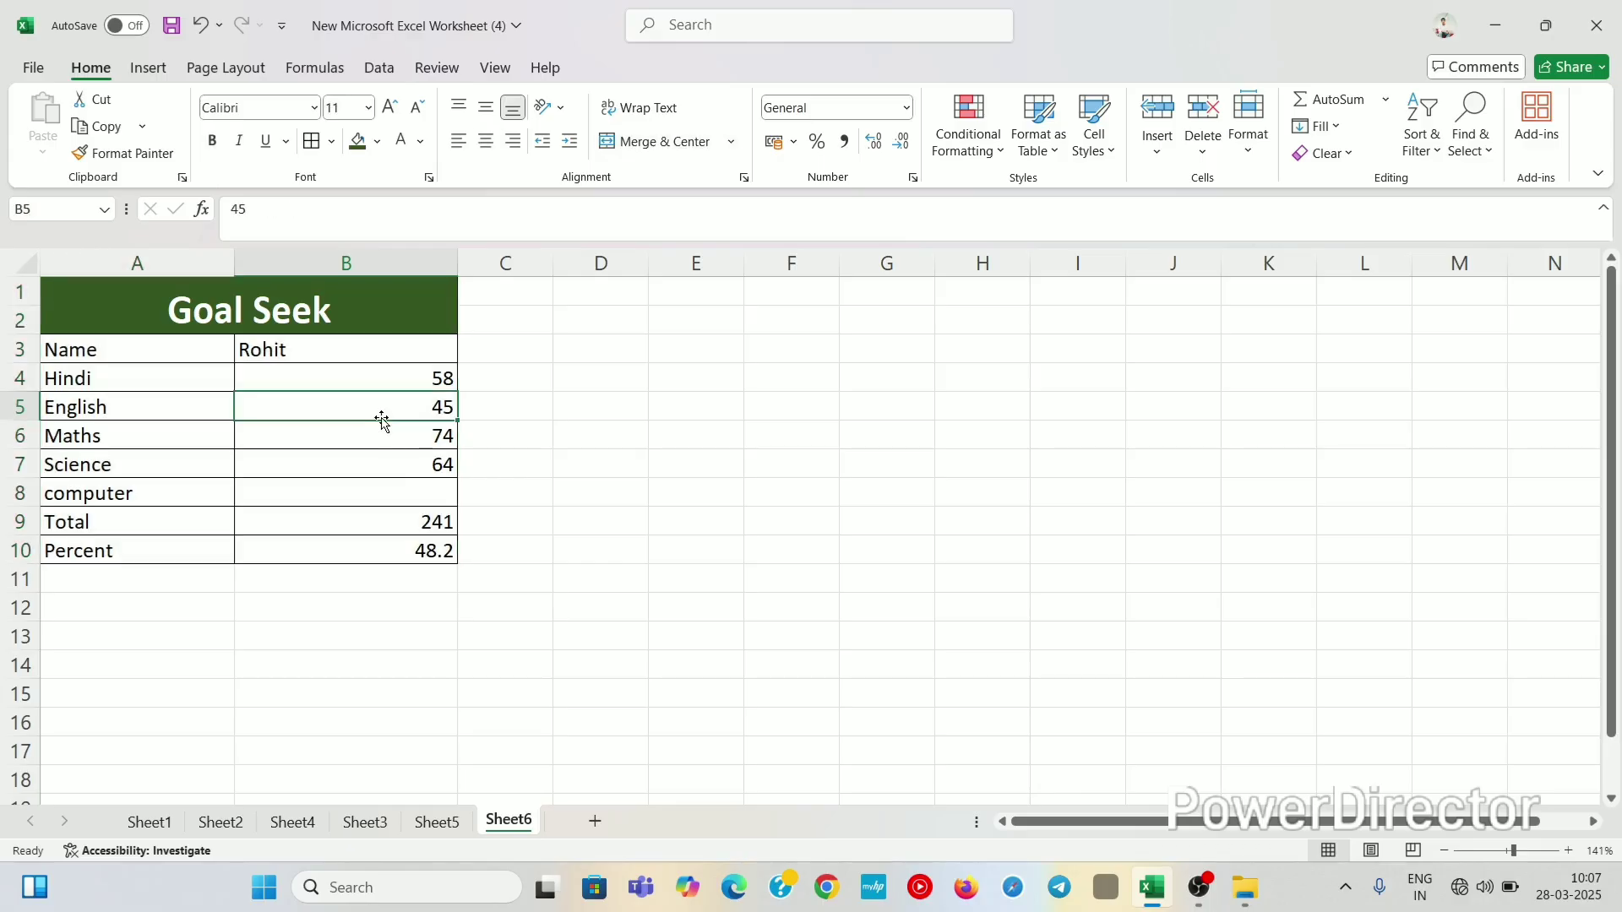
Run Goal Seek to bring the Total in B9 to 300 by changing the computer mark in B8, and accept the solution
{"action": "left_click", "coordinate": [385, 525]}
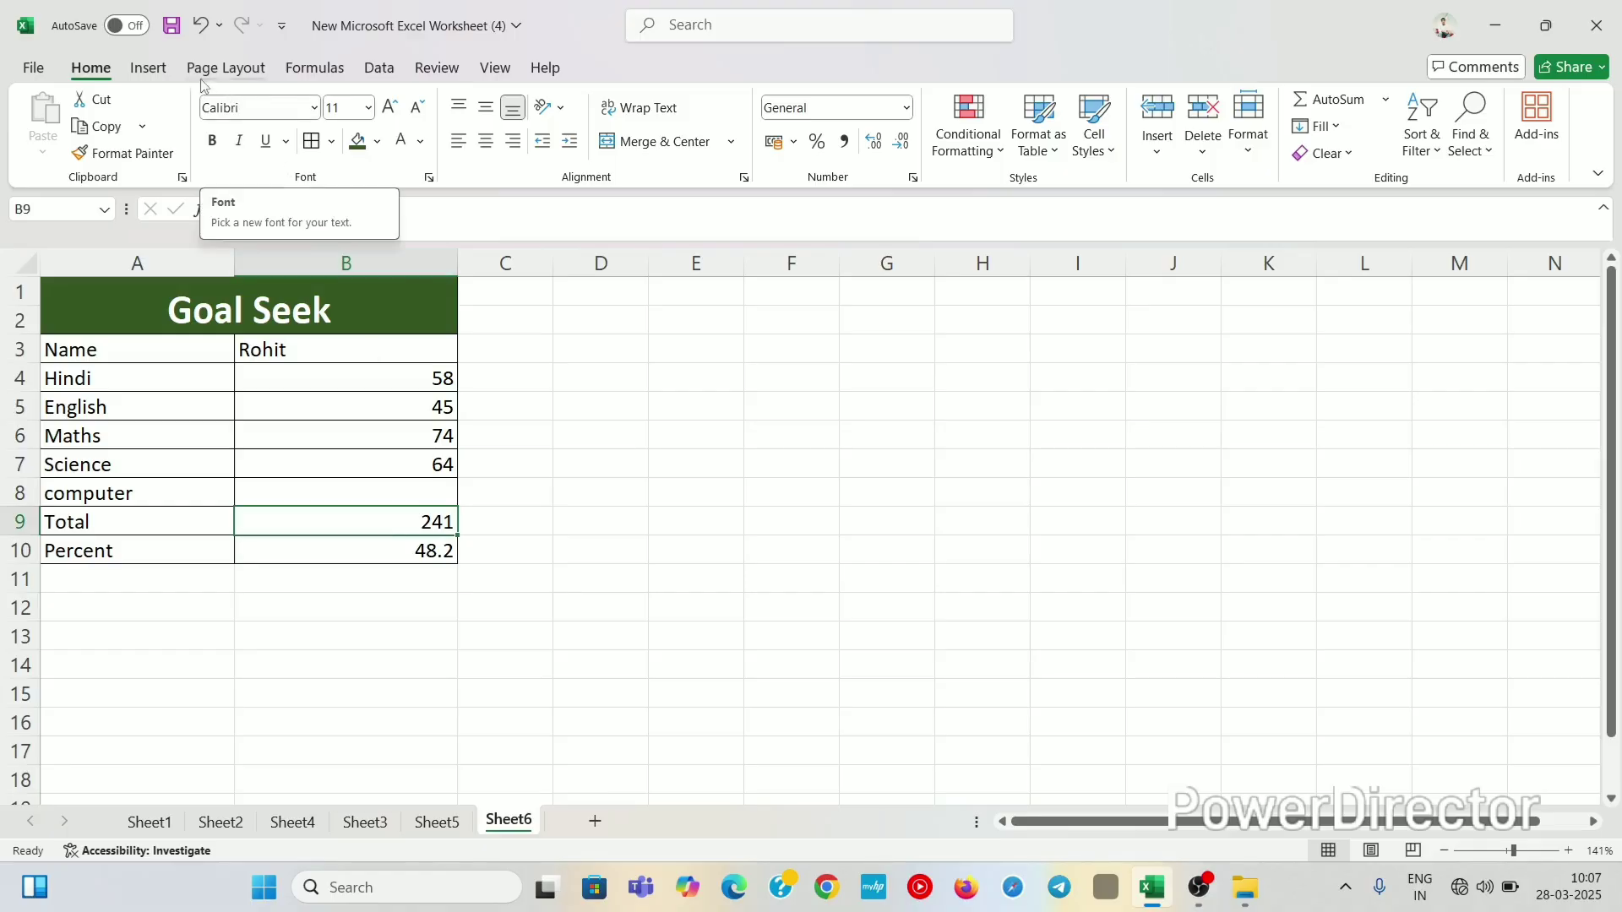
{"action": "left_click", "coordinate": [378, 69]}
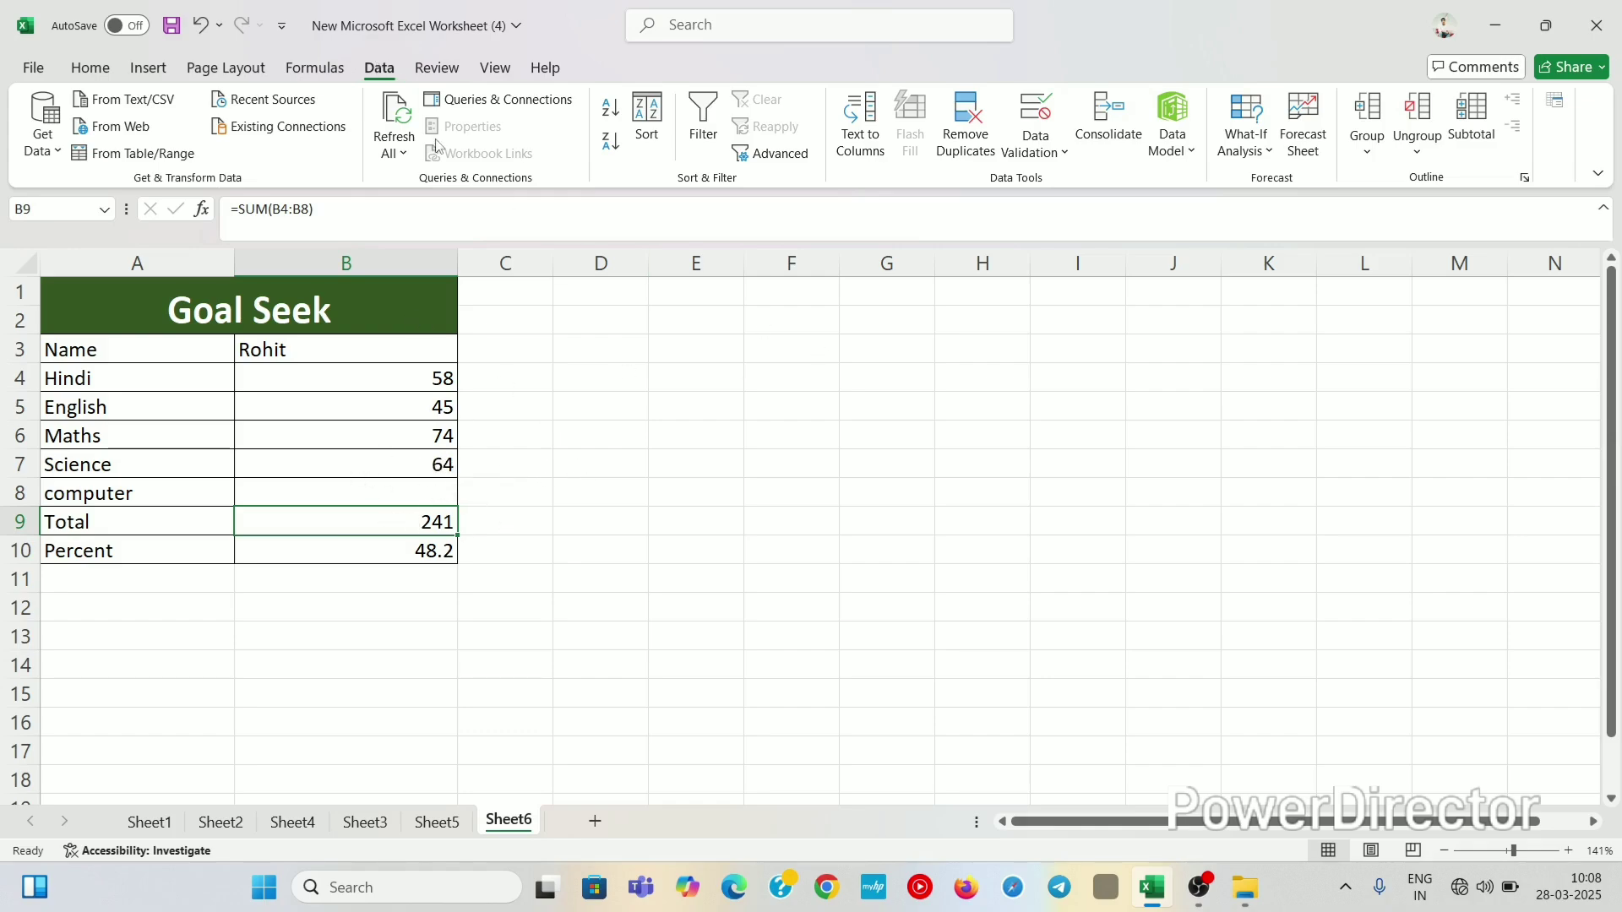
{"action": "left_click", "coordinate": [1272, 150]}
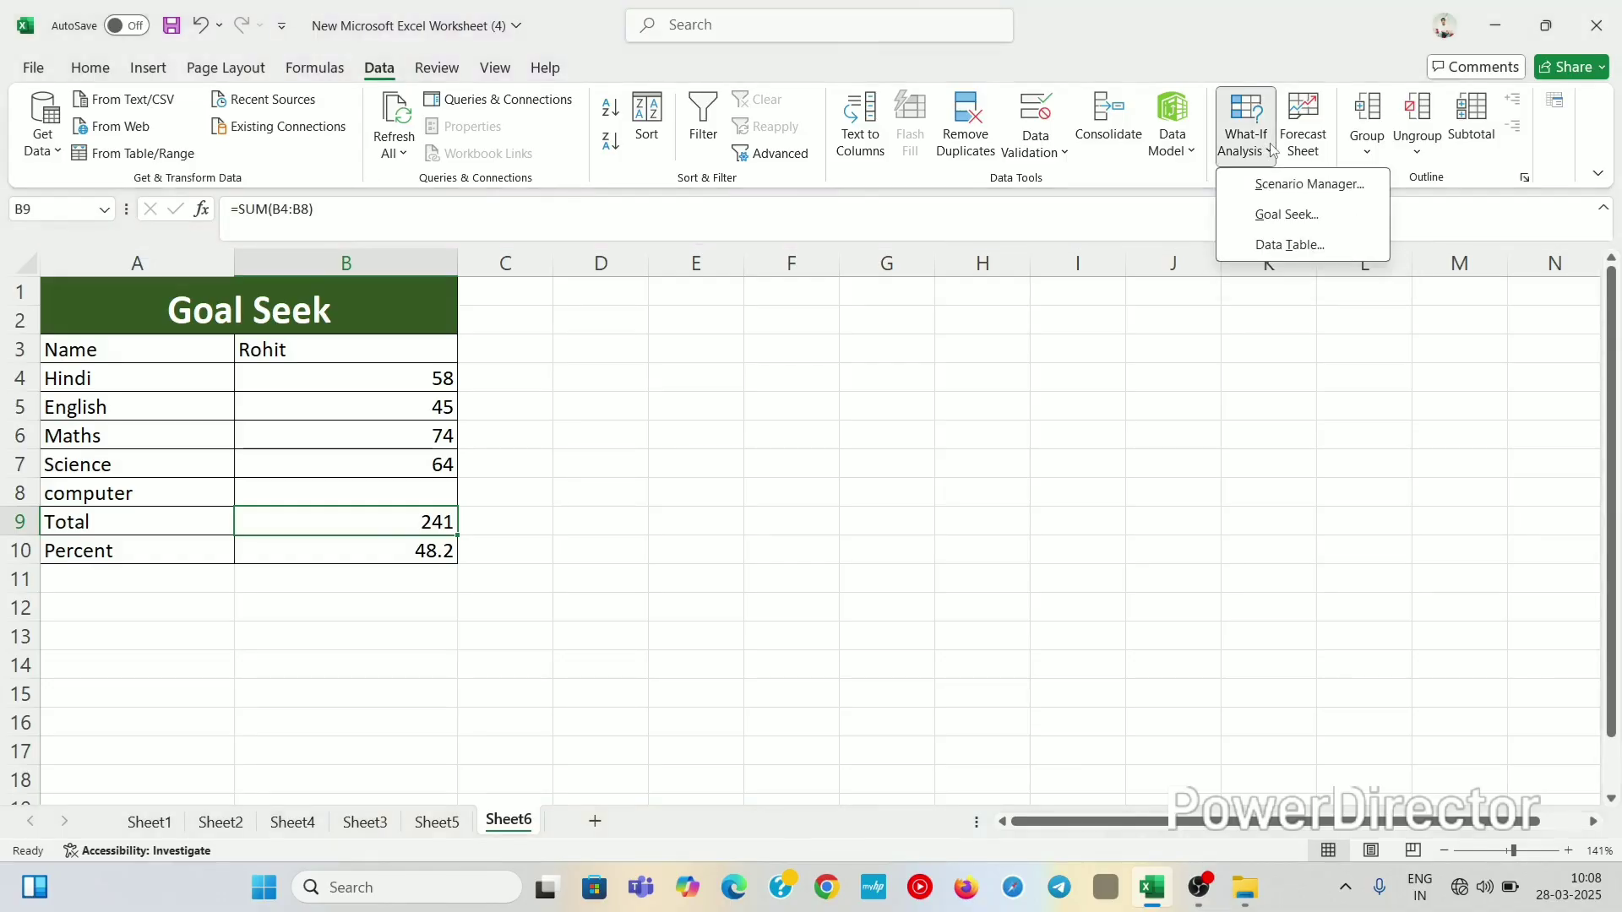
{"action": "left_click", "coordinate": [1284, 215]}
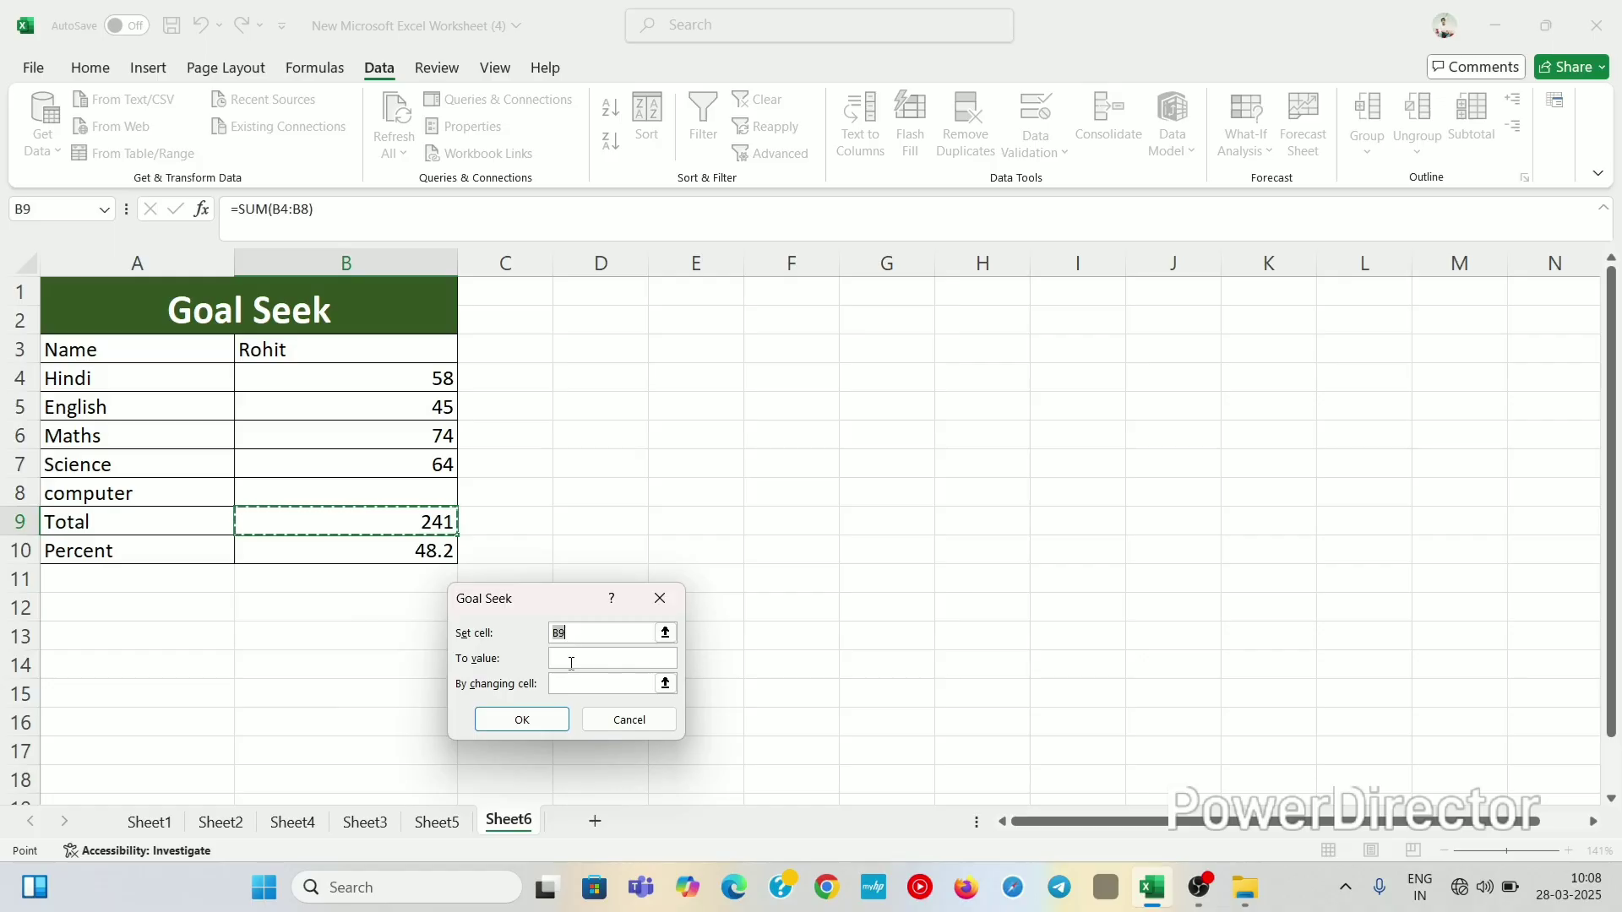
{"action": "left_click", "coordinate": [569, 663]}
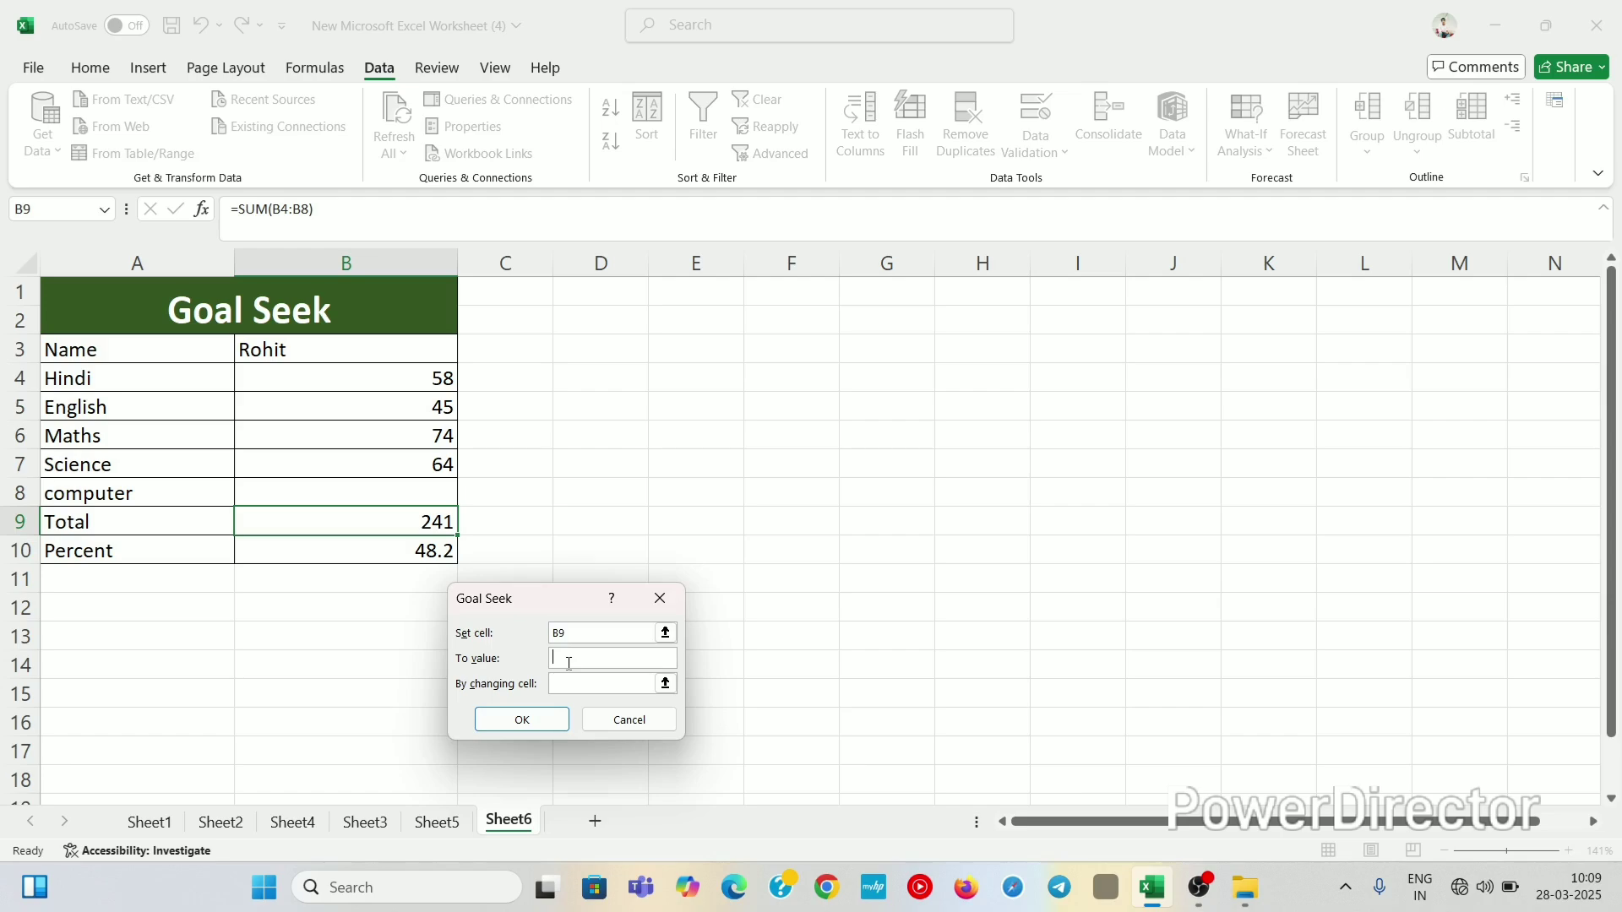
{"action": "type", "text": "308"}
{"action": "left_click", "coordinate": [581, 683]}
{"action": "left_click", "coordinate": [390, 483]}
{"action": "left_click", "coordinate": [505, 720]}
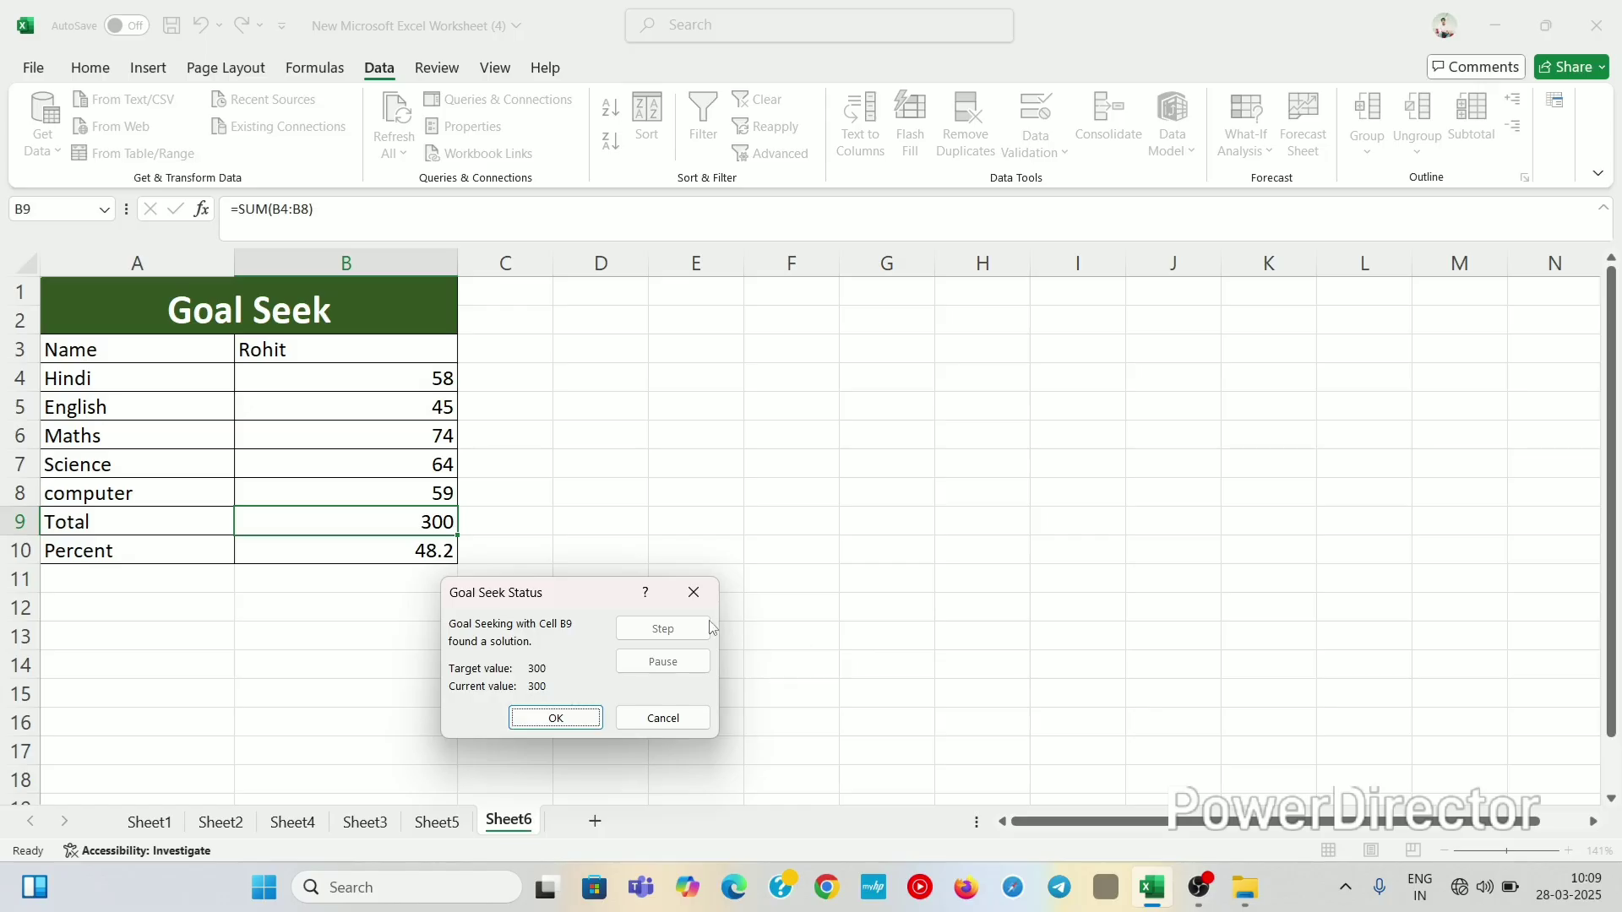
{"action": "left_click", "coordinate": [562, 718]}
{"action": "left_click", "coordinate": [621, 426]}
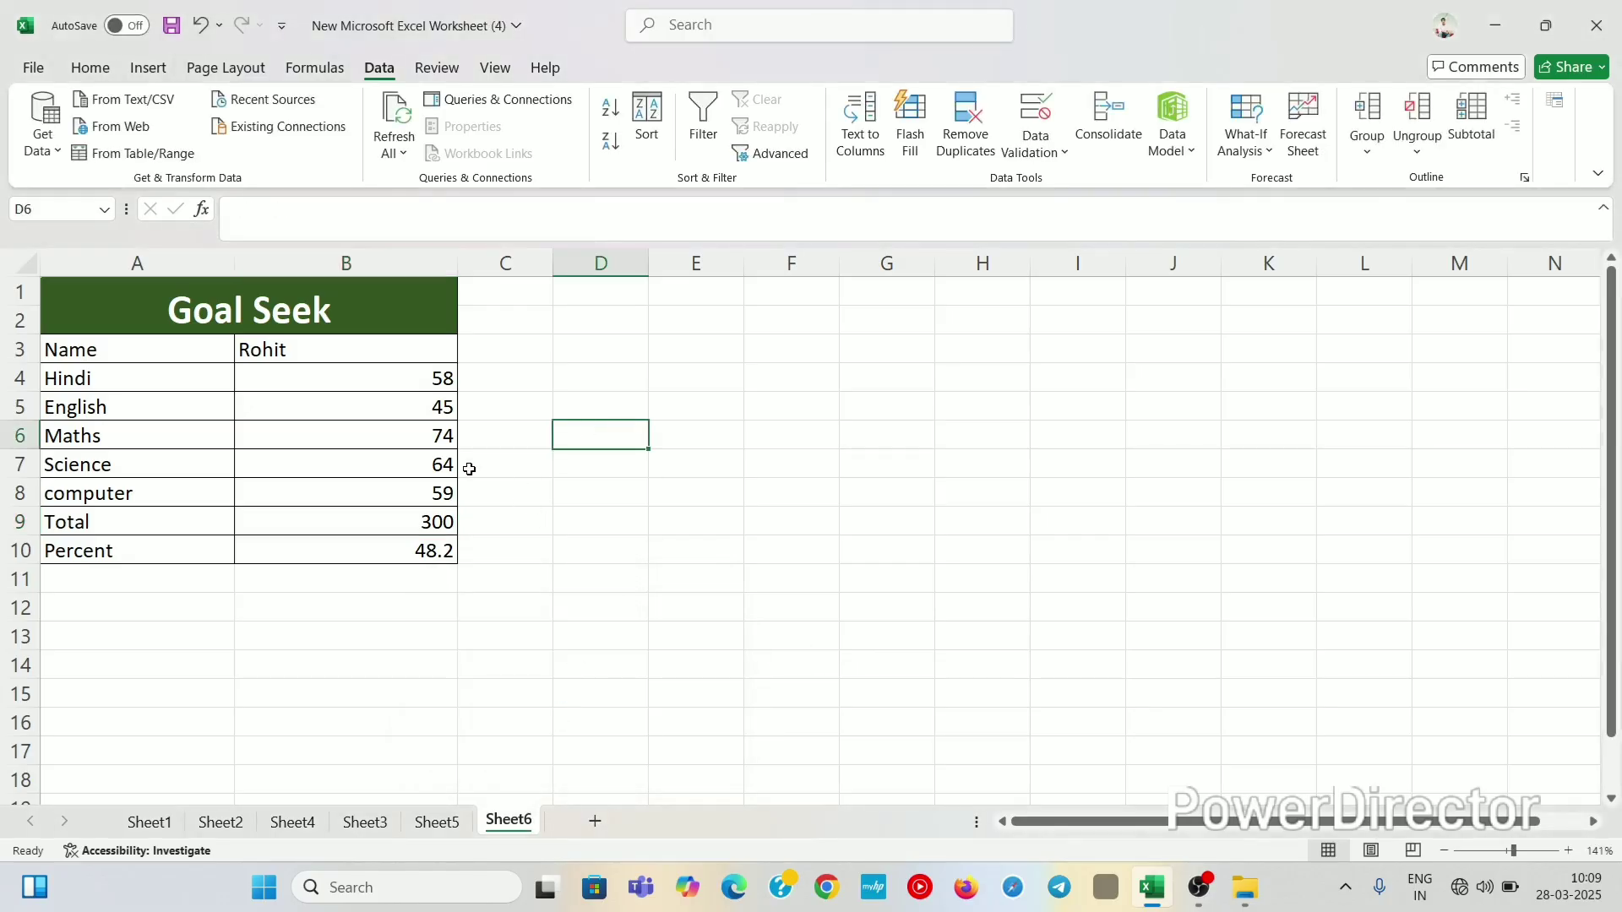
{"action": "left_click", "coordinate": [431, 483]}
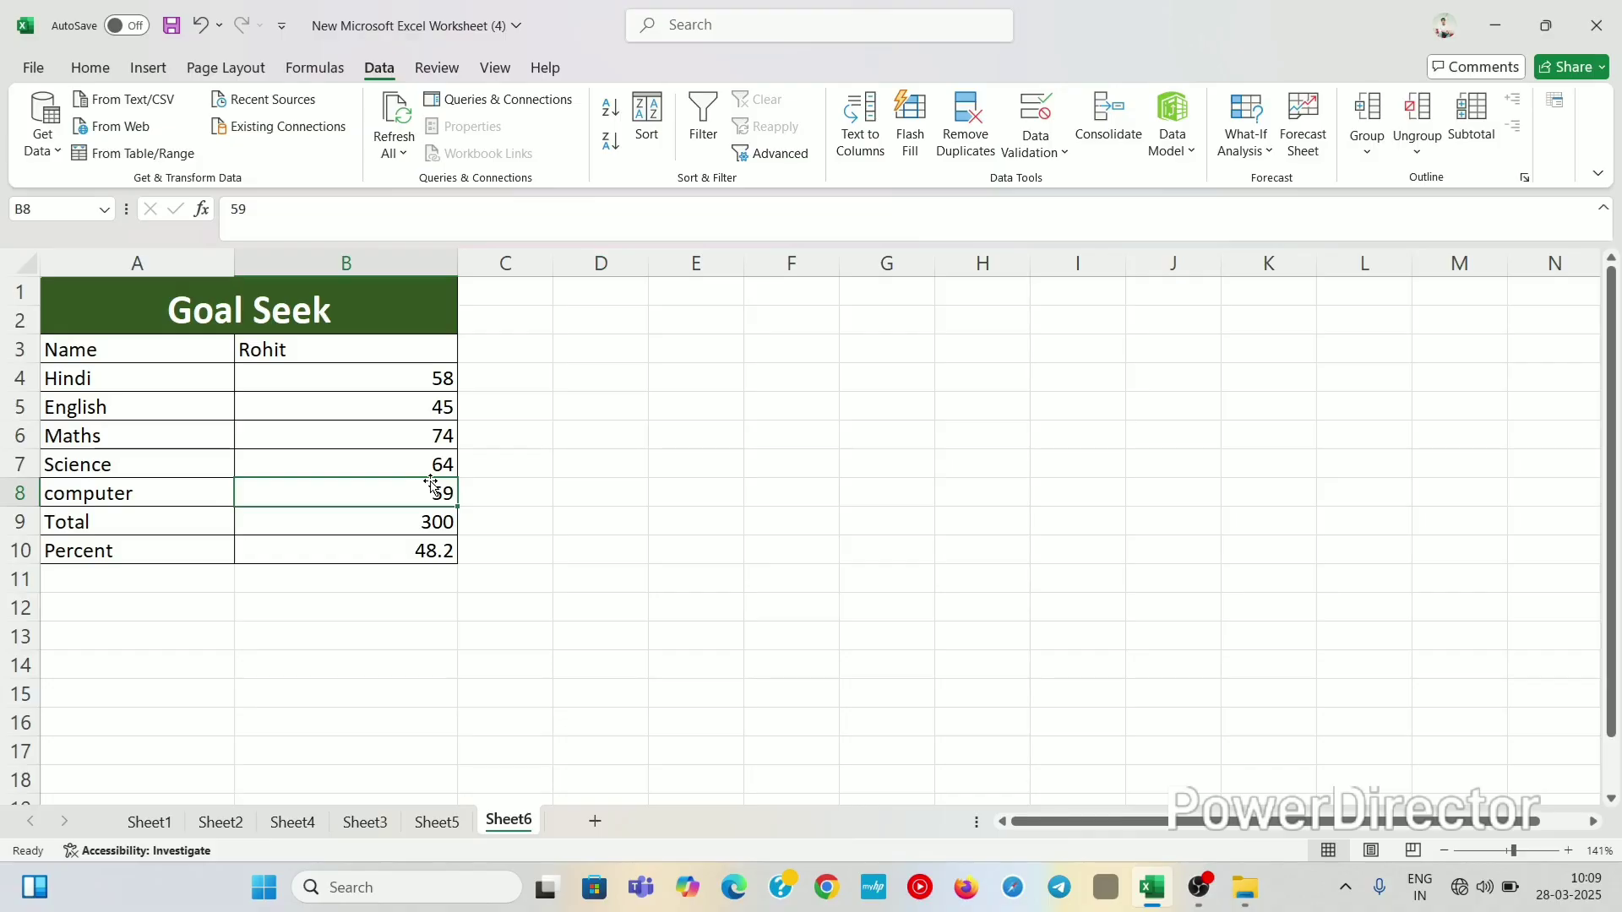
Clear the computer mark in B8
{"action": "left_click", "coordinate": [406, 521]}
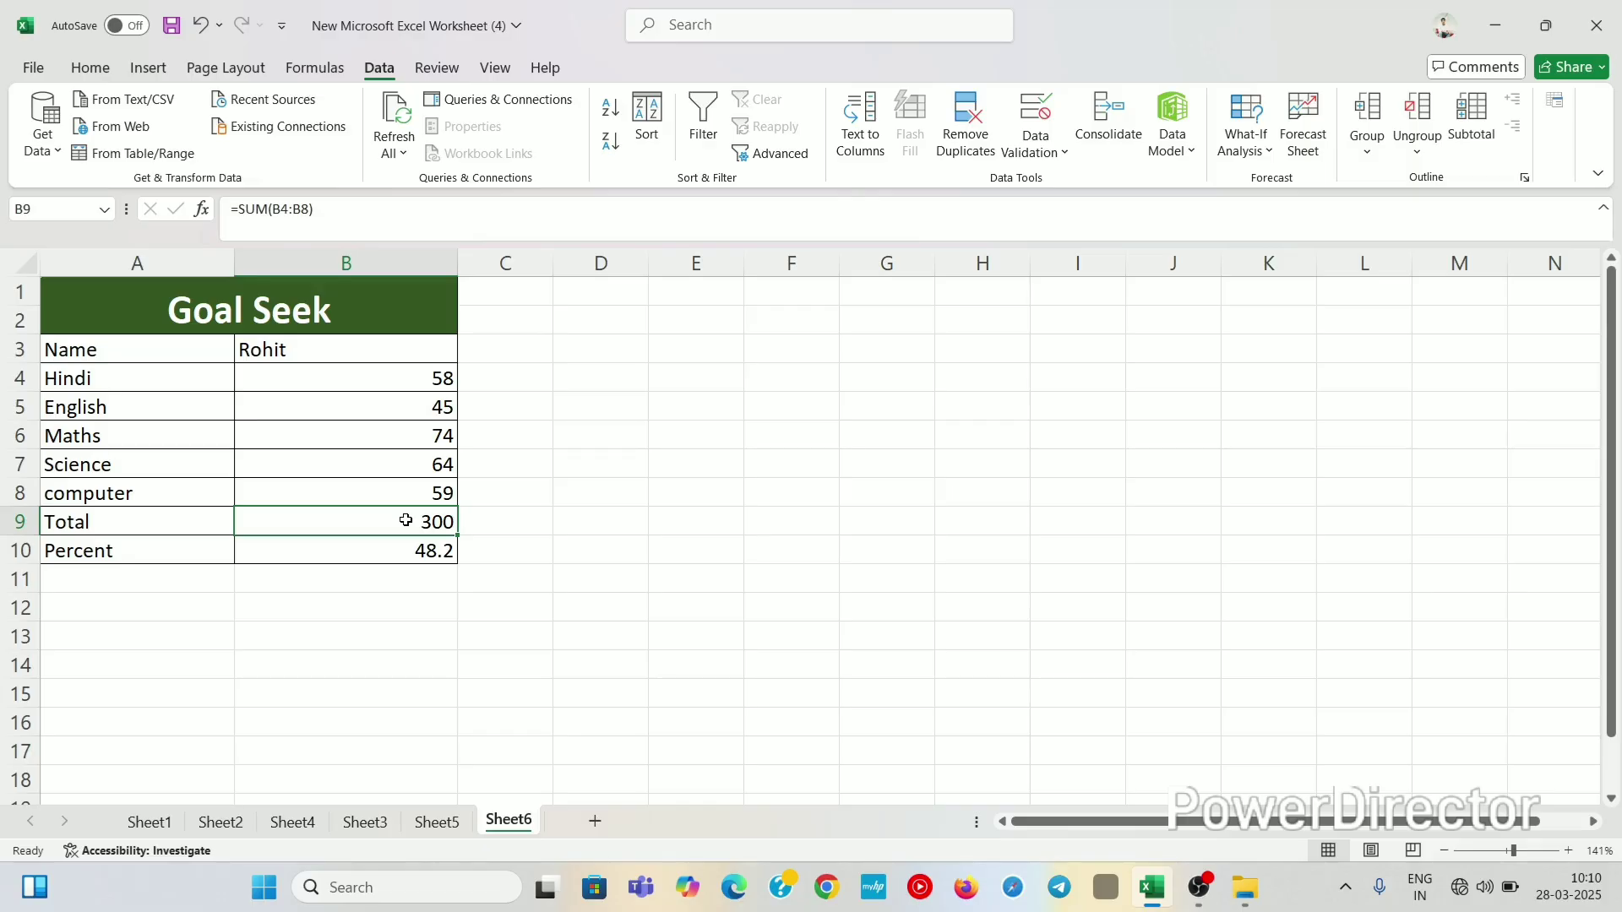
{"action": "left_click", "coordinate": [427, 556]}
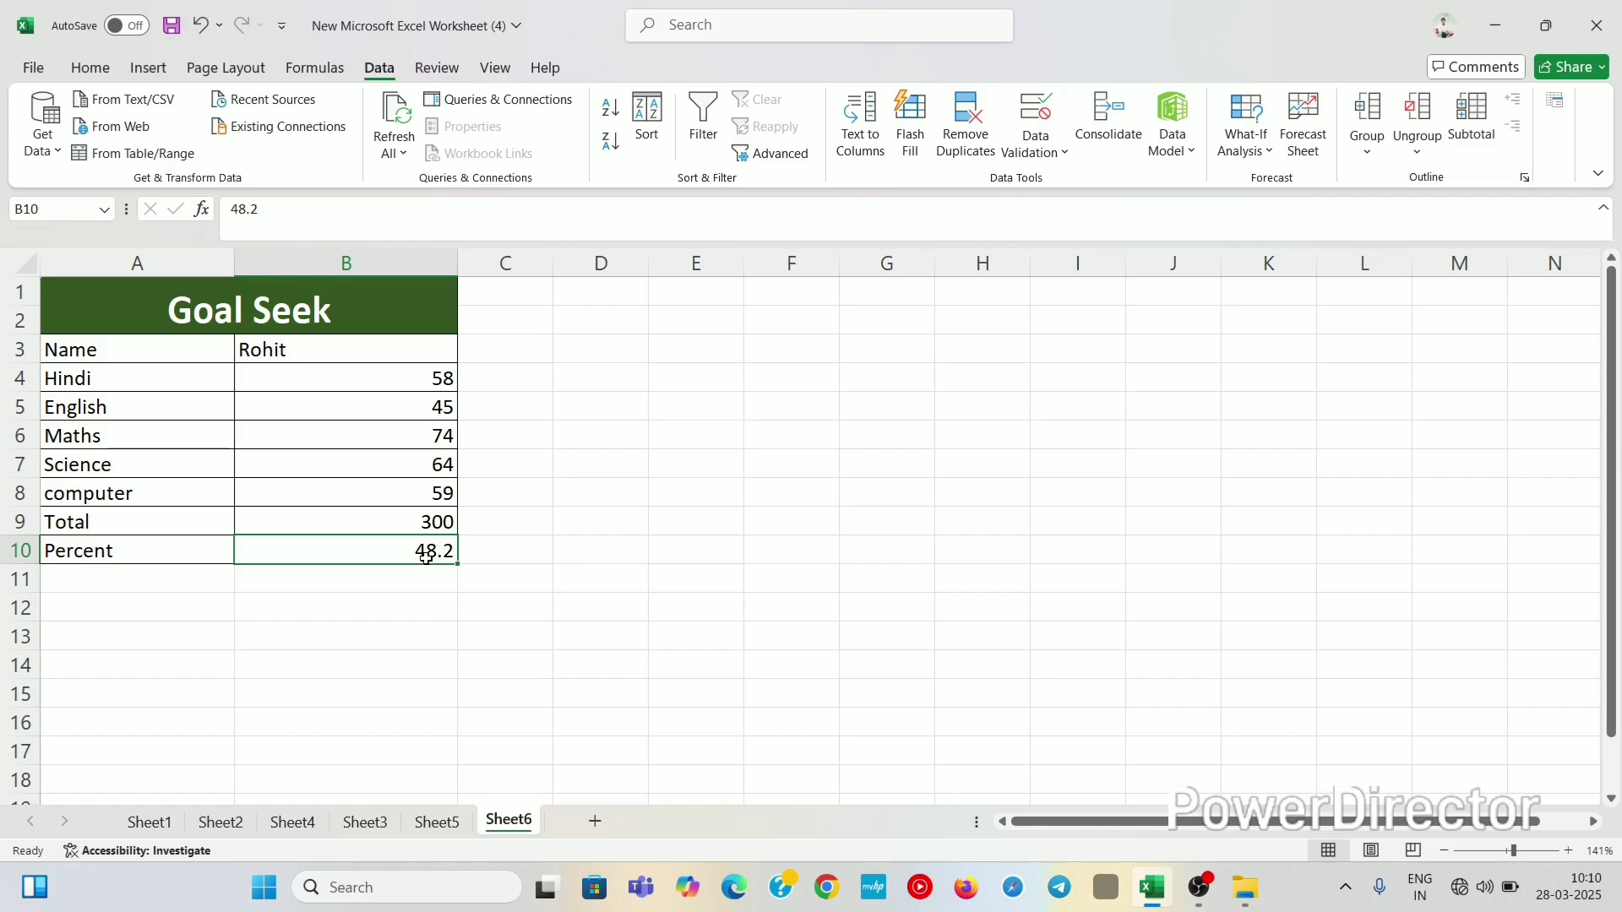
{"action": "left_click", "coordinate": [404, 487]}
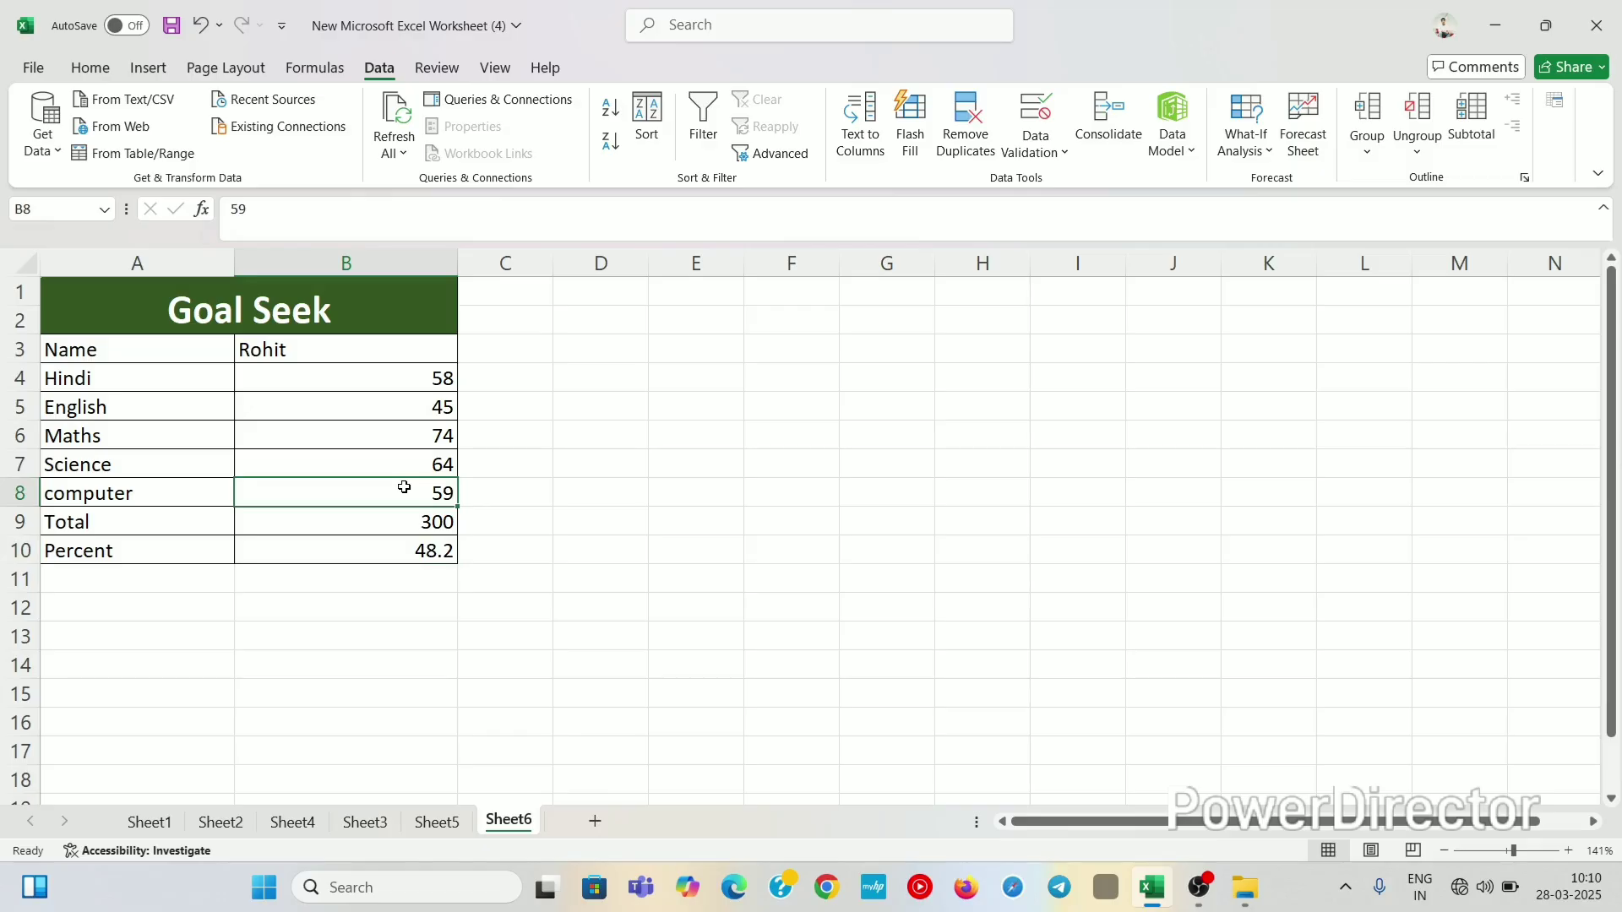
{"action": "key", "text": "Delete"}
Try to run Goal Seek on the Percent in B10 with a target value of 65 by changing the computer mark in B8
{"action": "left_click", "coordinate": [427, 558]}
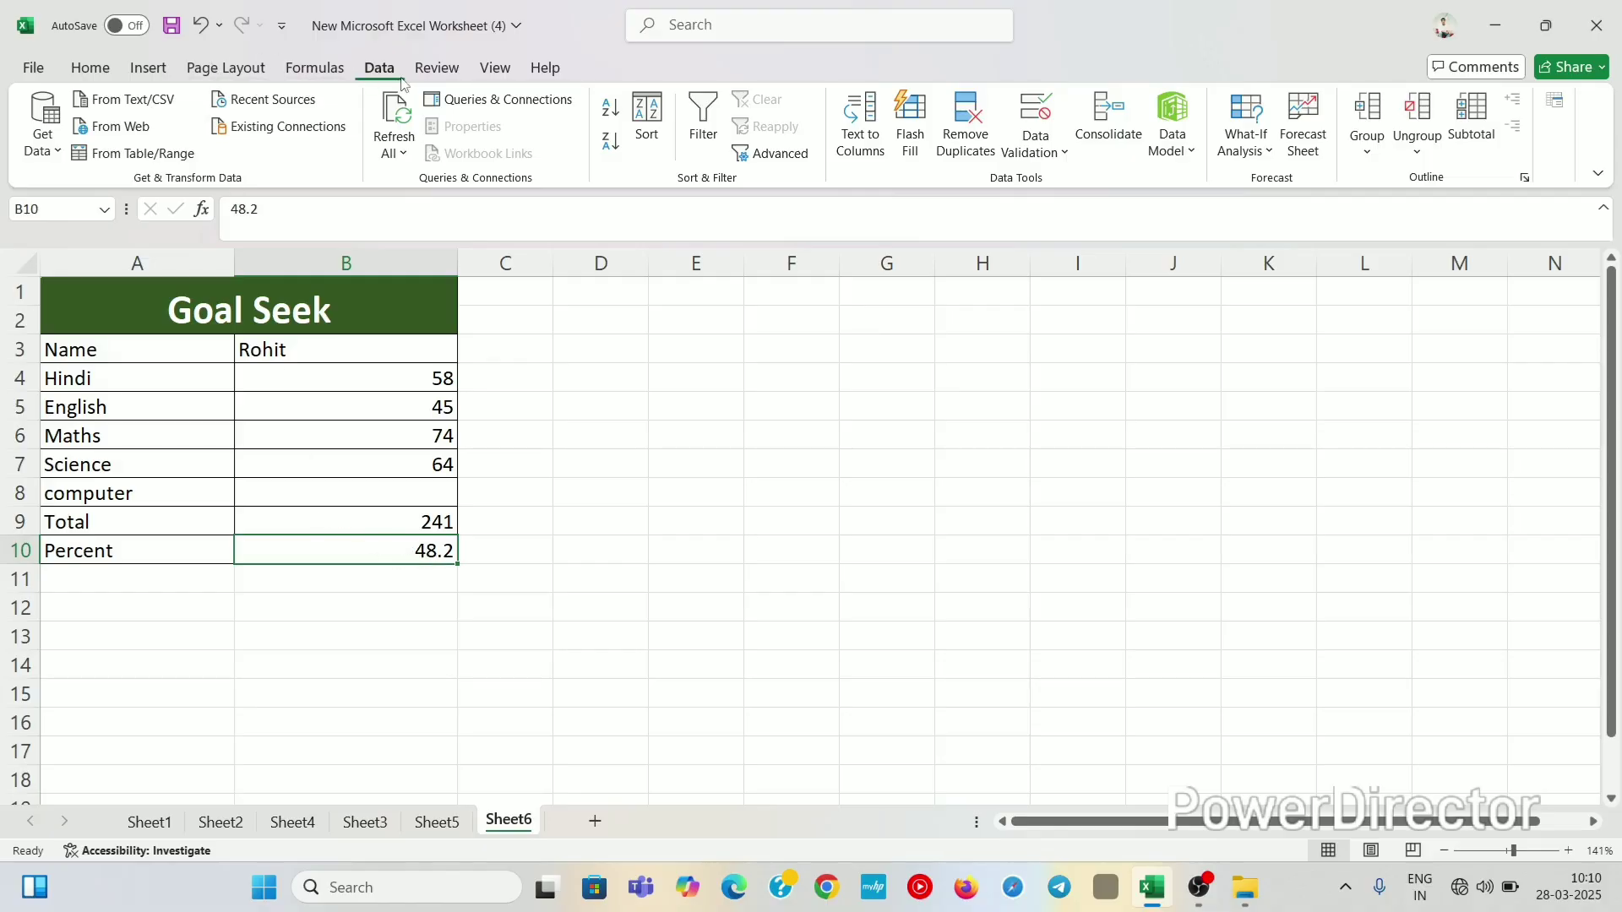
{"action": "left_click", "coordinate": [1271, 153]}
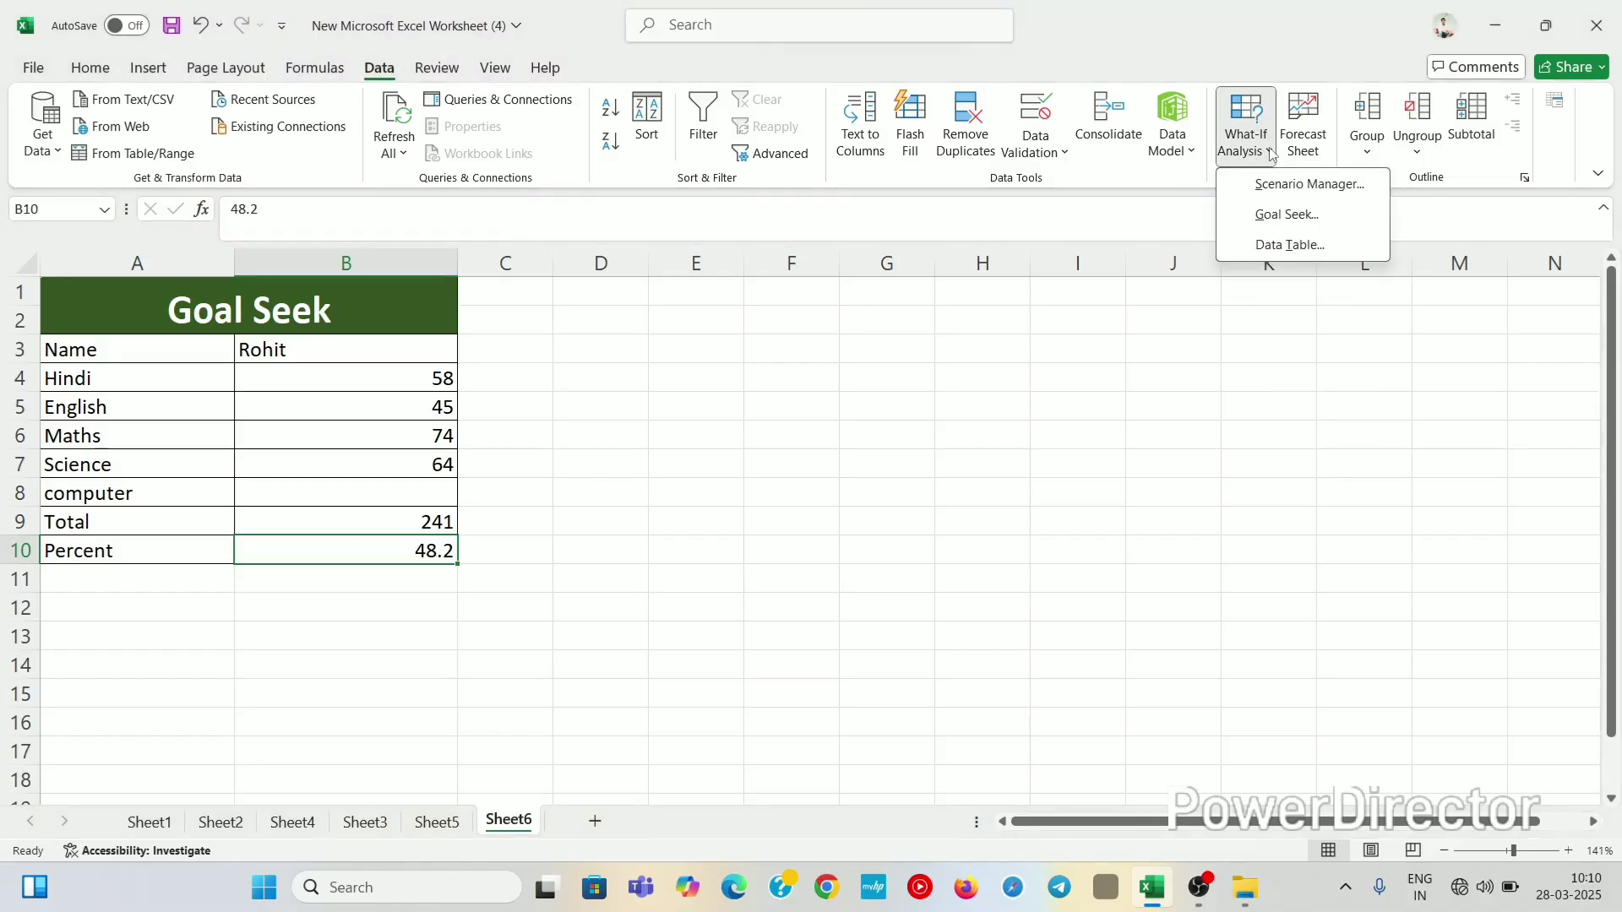
{"action": "left_click", "coordinate": [1281, 216]}
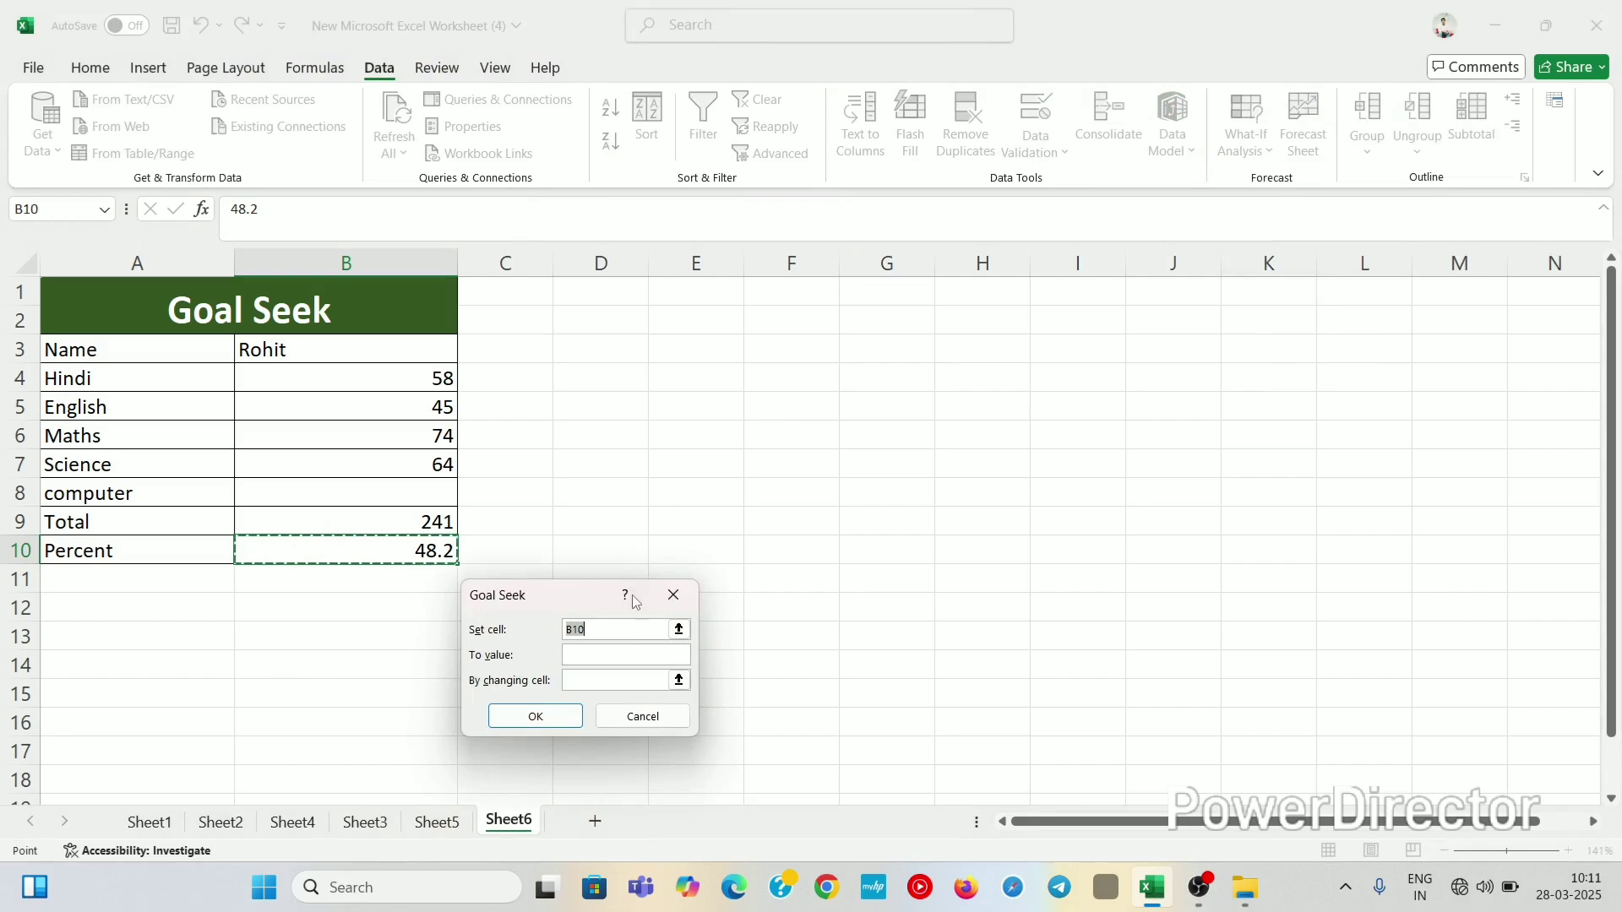
{"action": "left_click", "coordinate": [587, 657]}
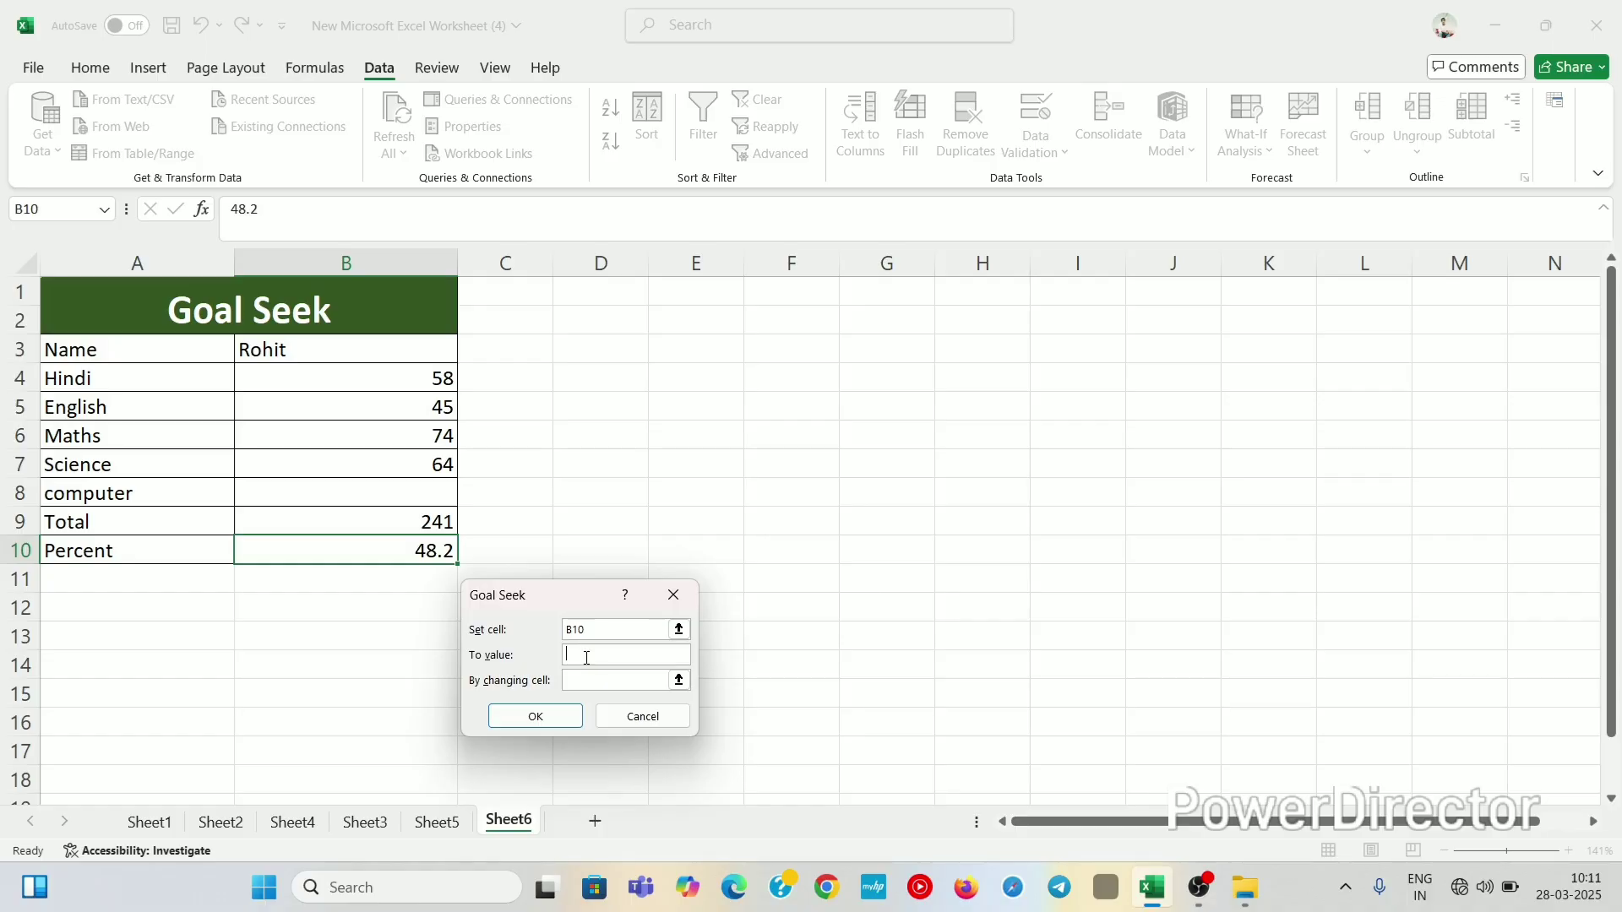
{"action": "type", "text": "65"}
{"action": "left_click", "coordinate": [587, 677]}
{"action": "left_click", "coordinate": [405, 489]}
{"action": "left_click", "coordinate": [513, 717]}
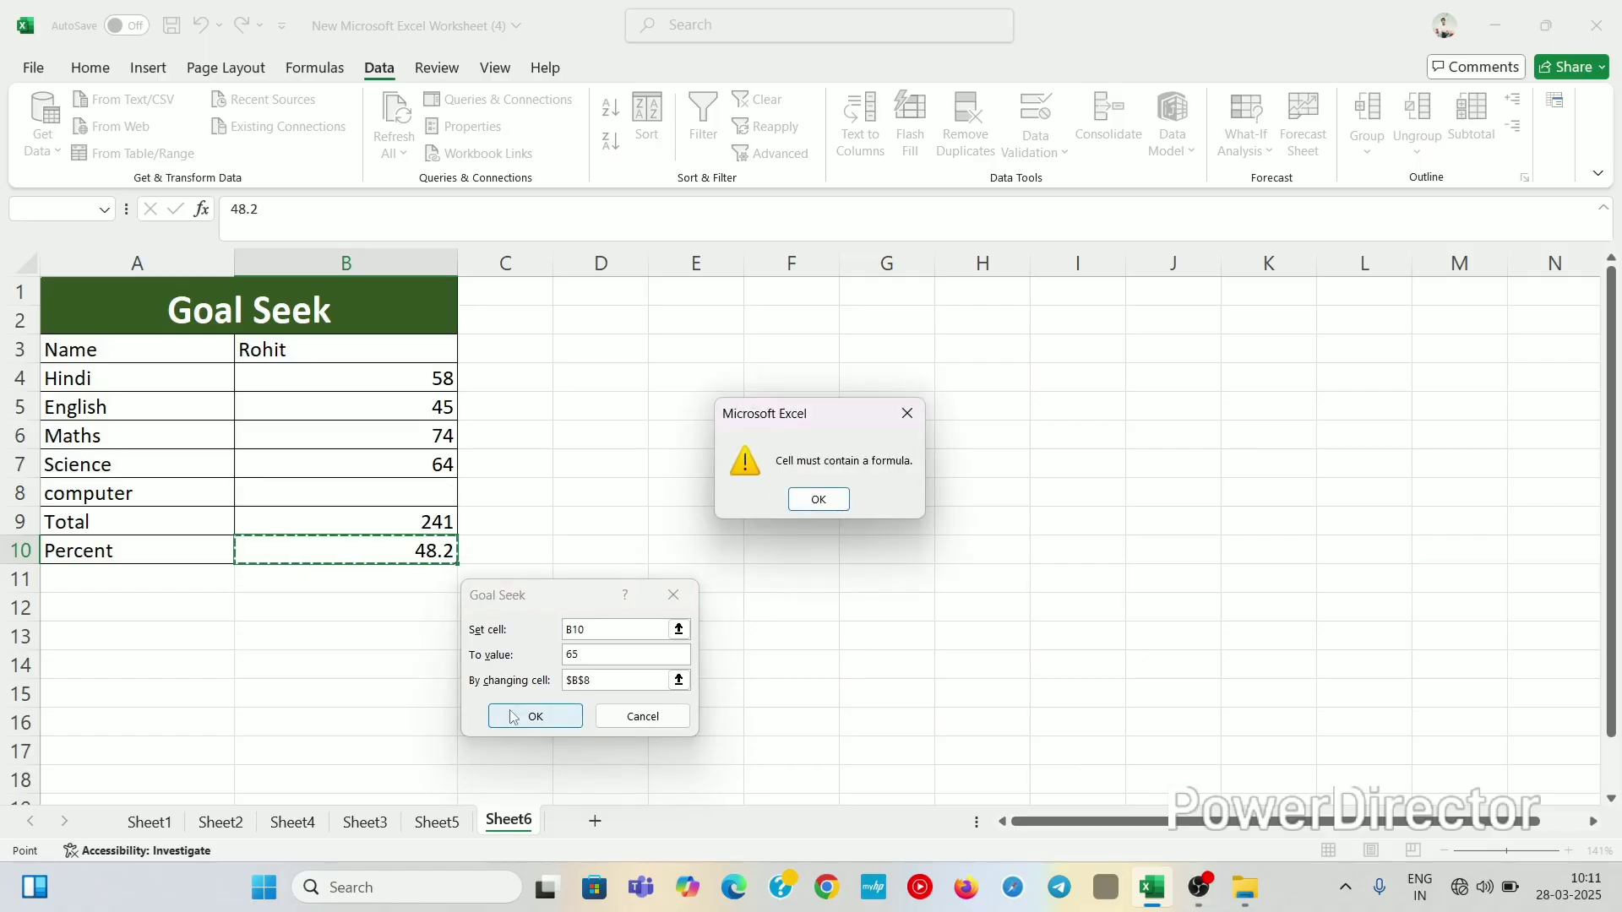
{"action": "left_click", "coordinate": [820, 499]}
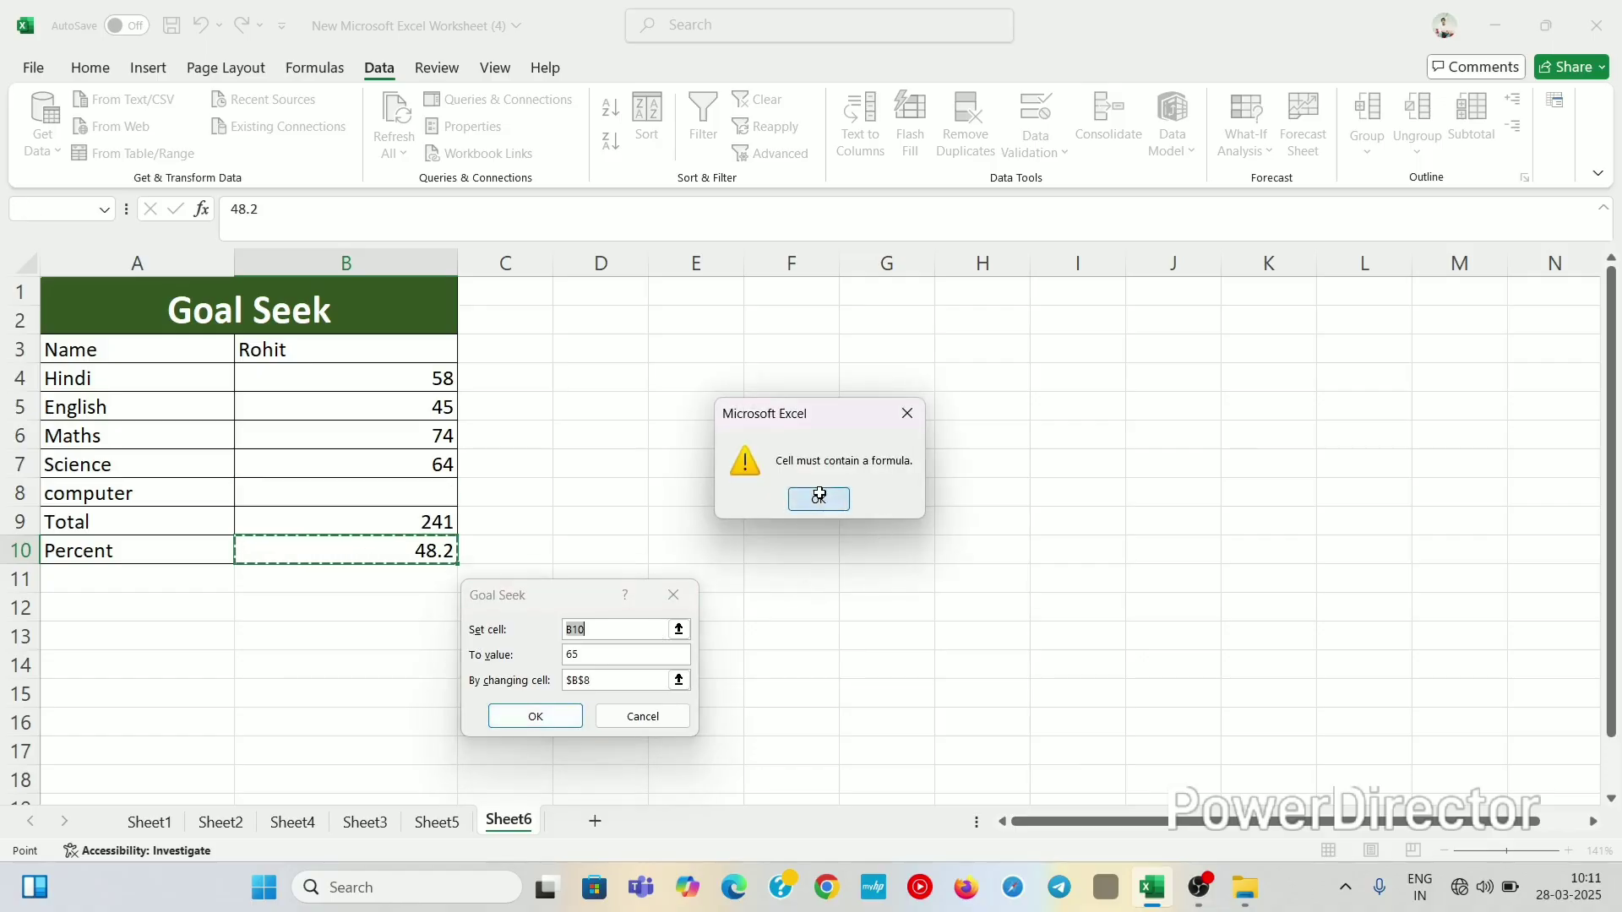
{"action": "left_click", "coordinate": [573, 717]}
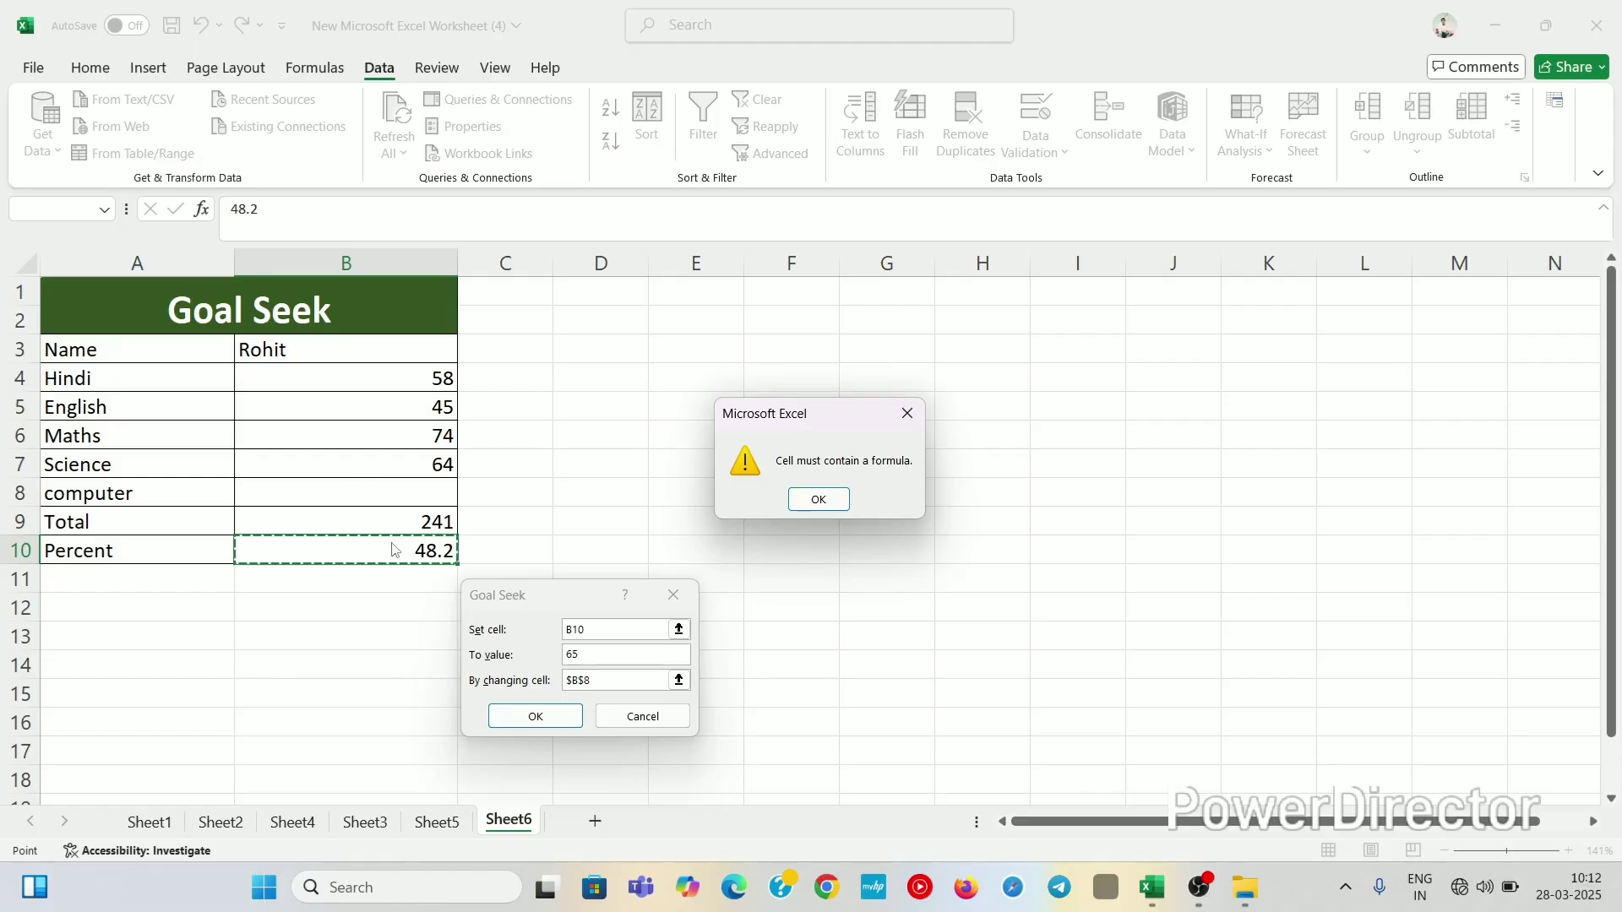
{"action": "left_click", "coordinate": [909, 414]}
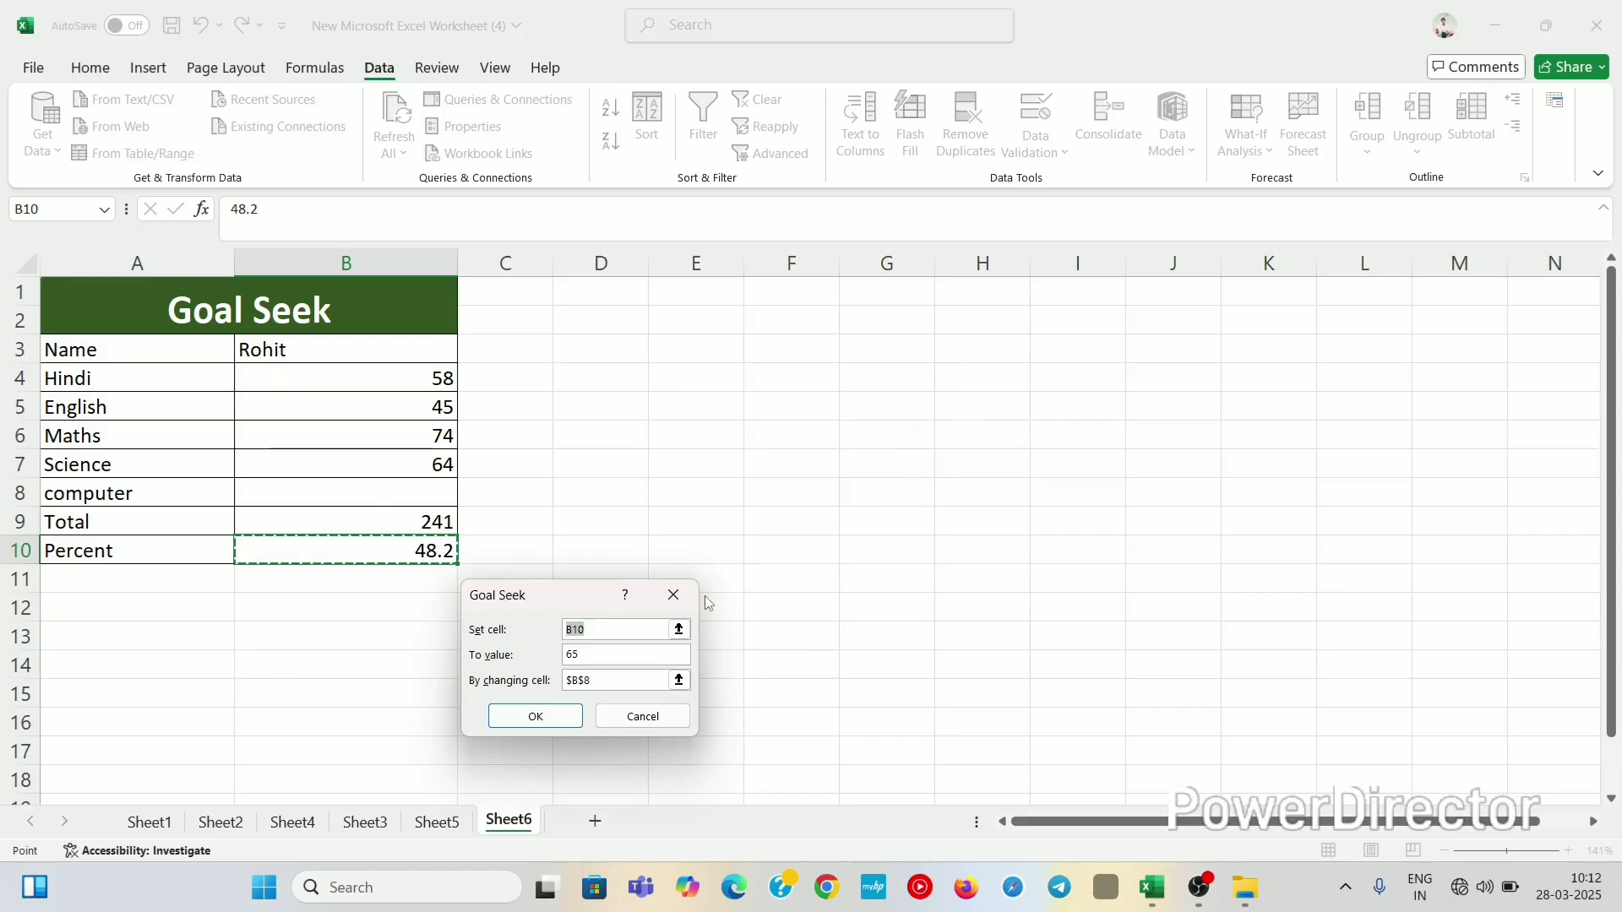
{"action": "left_click", "coordinate": [666, 590]}
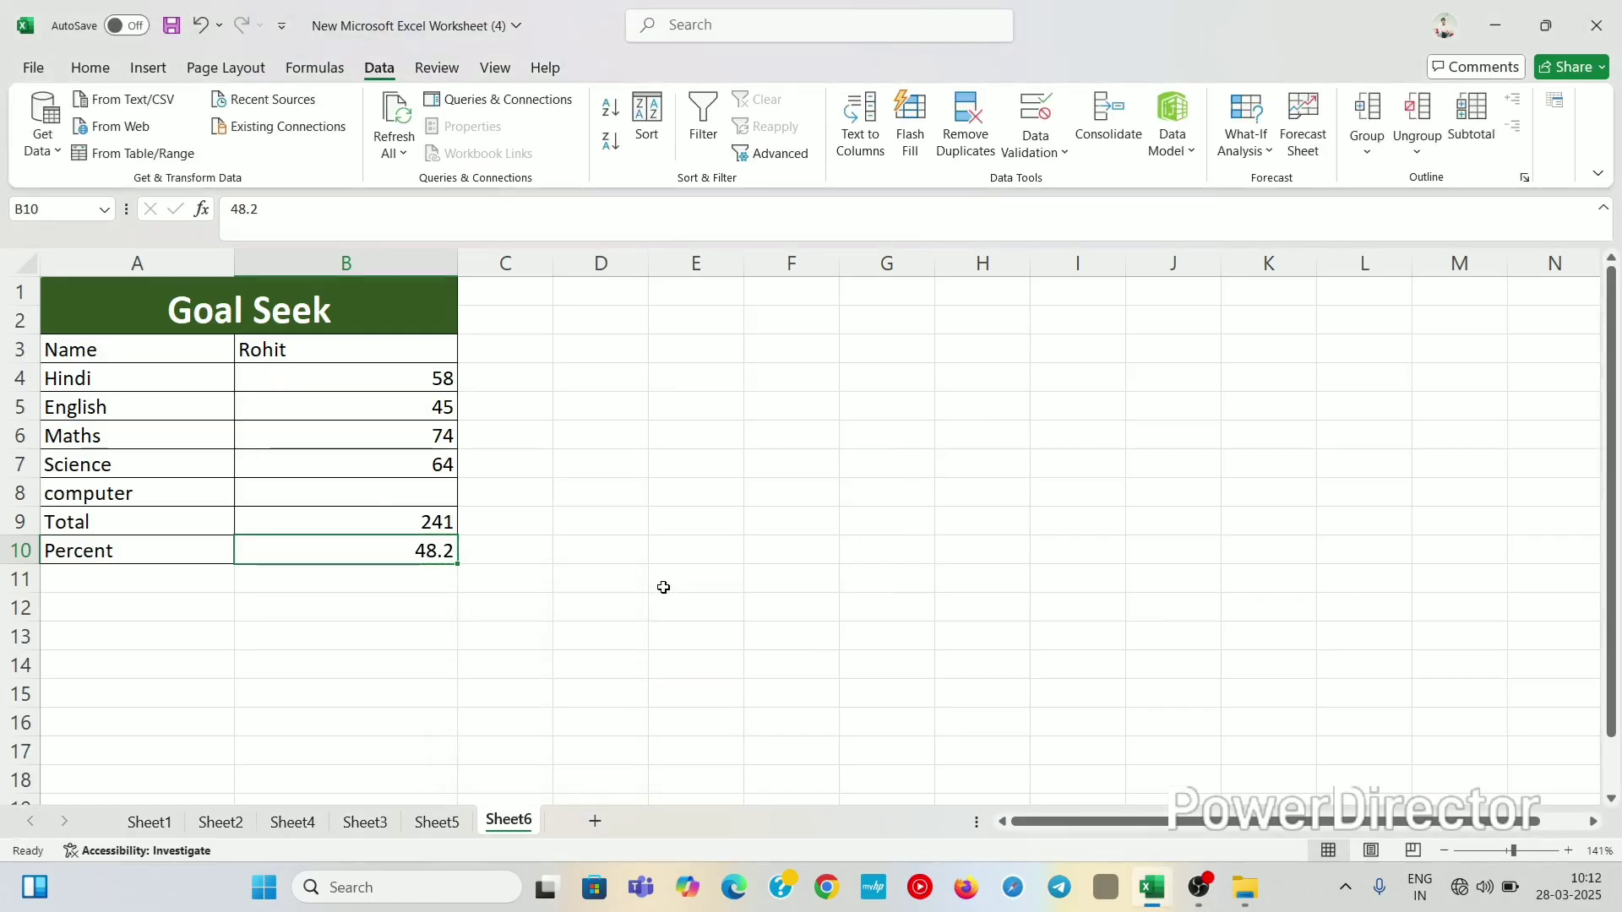
Enter 59 as the computer mark in B8 again
{"action": "left_click", "coordinate": [328, 609]}
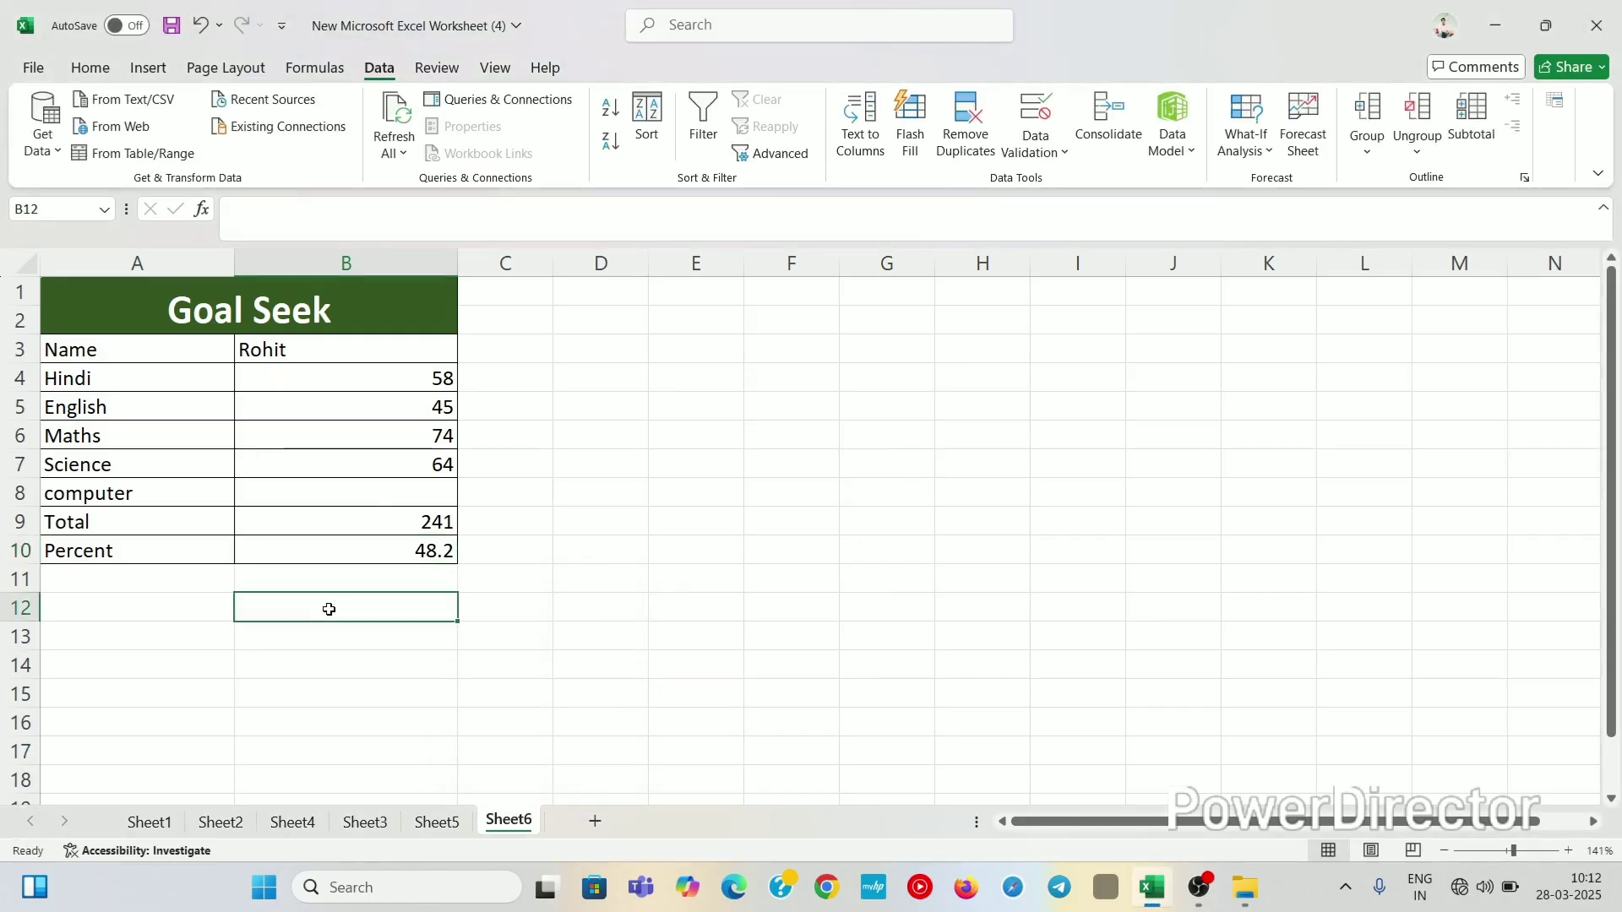
{"action": "left_click", "coordinate": [343, 550]}
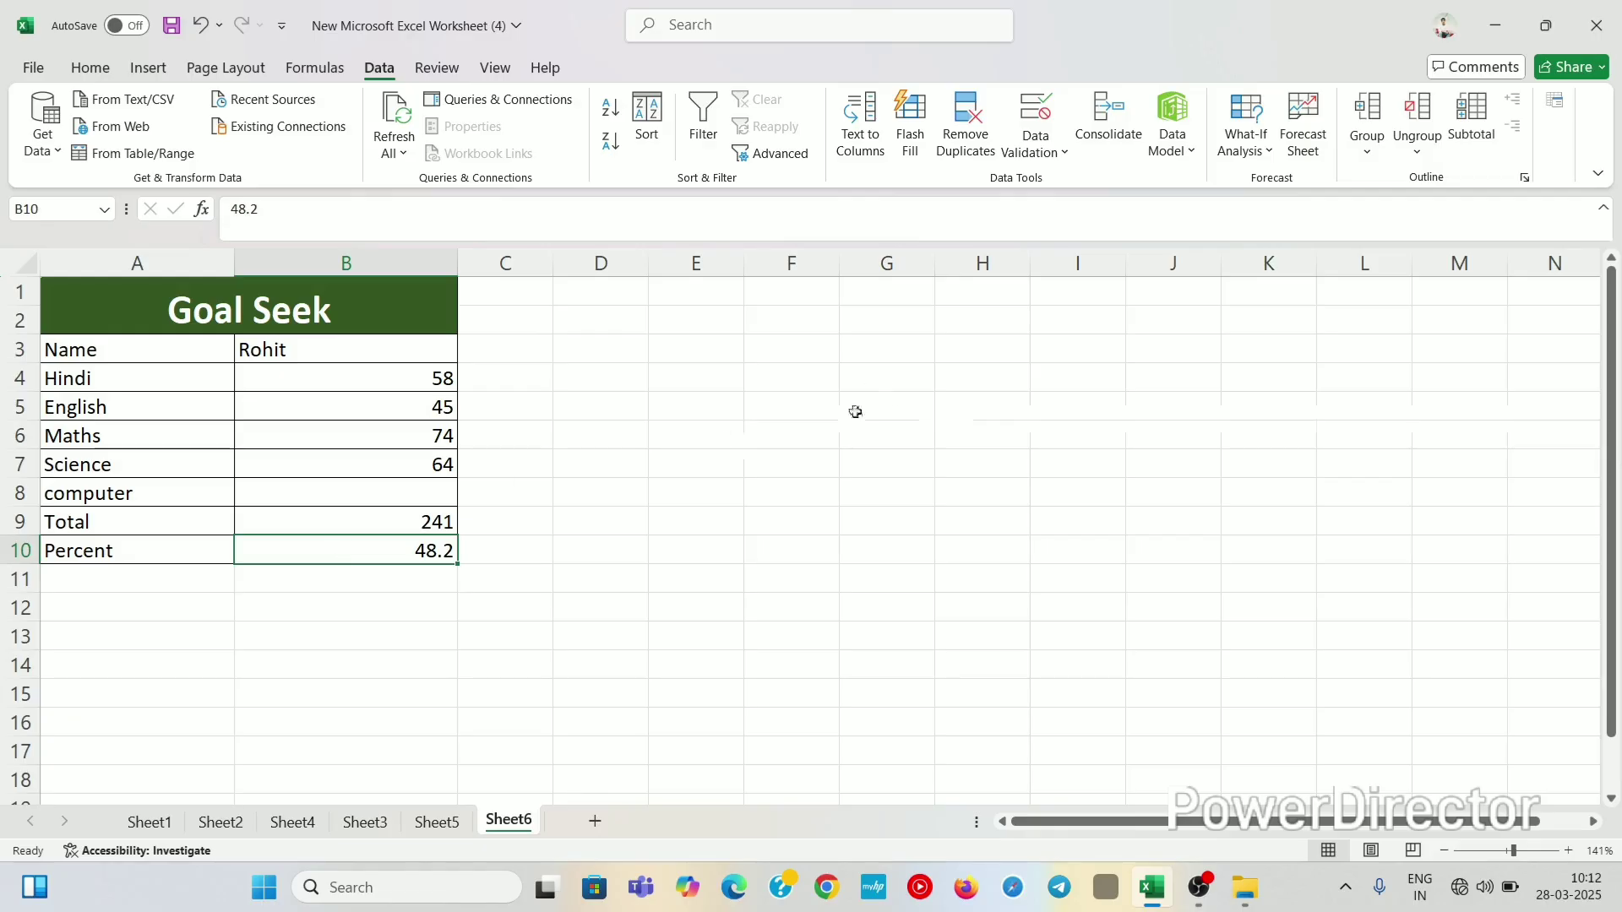
{"action": "left_click", "coordinate": [388, 486]}
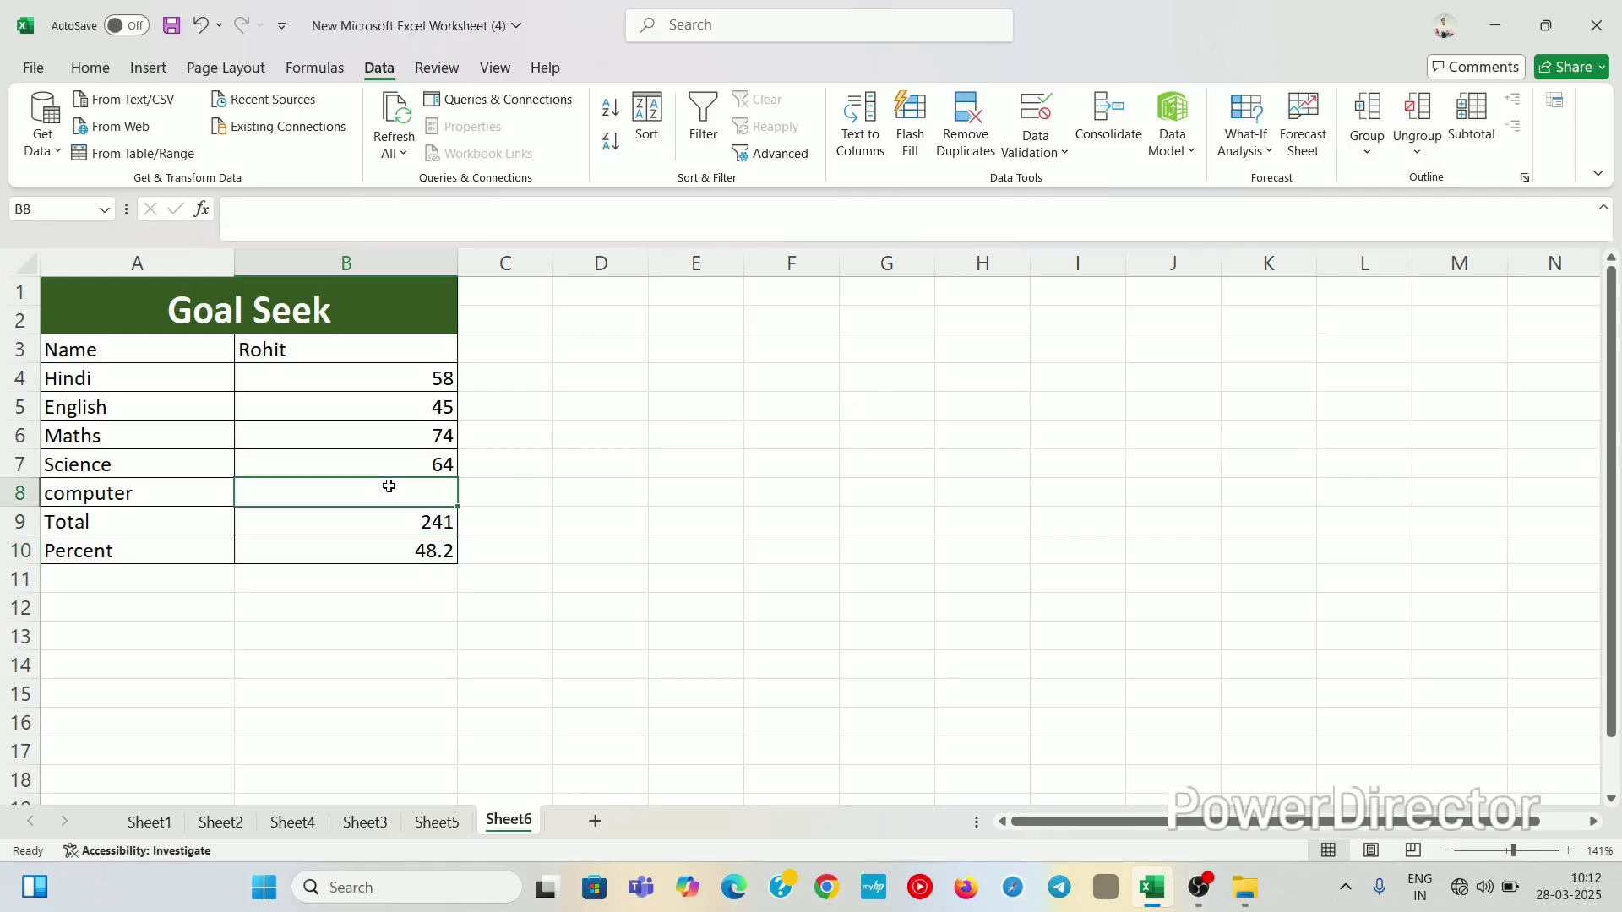
{"action": "key", "text": "Return"}
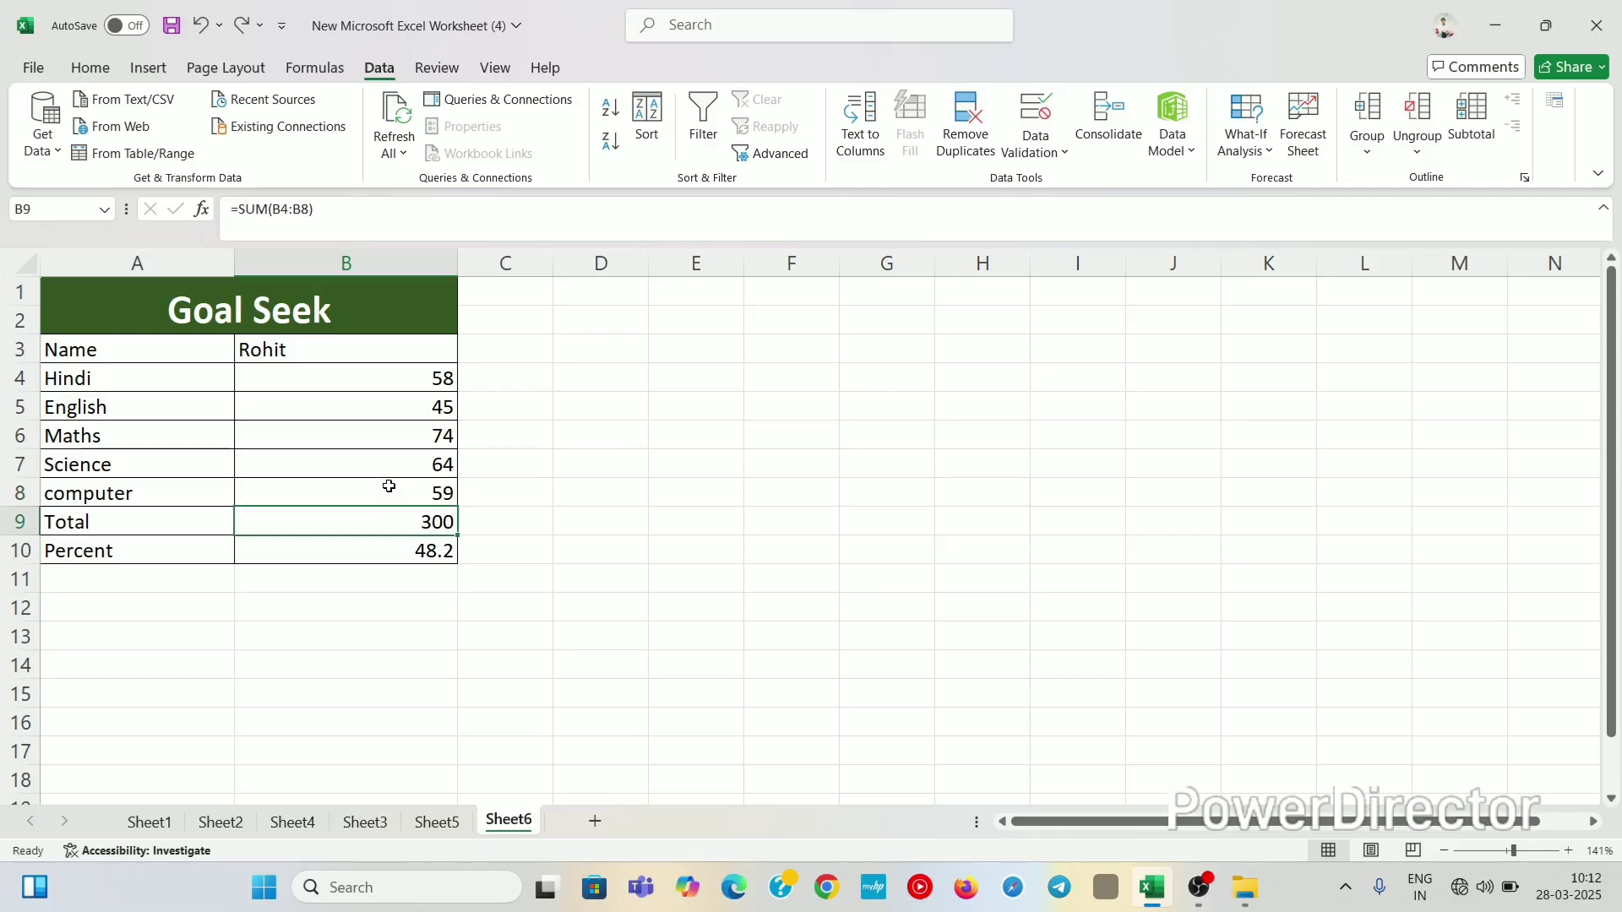
{"action": "left_click", "coordinate": [466, 521]}
{"action": "left_click", "coordinate": [370, 495]}
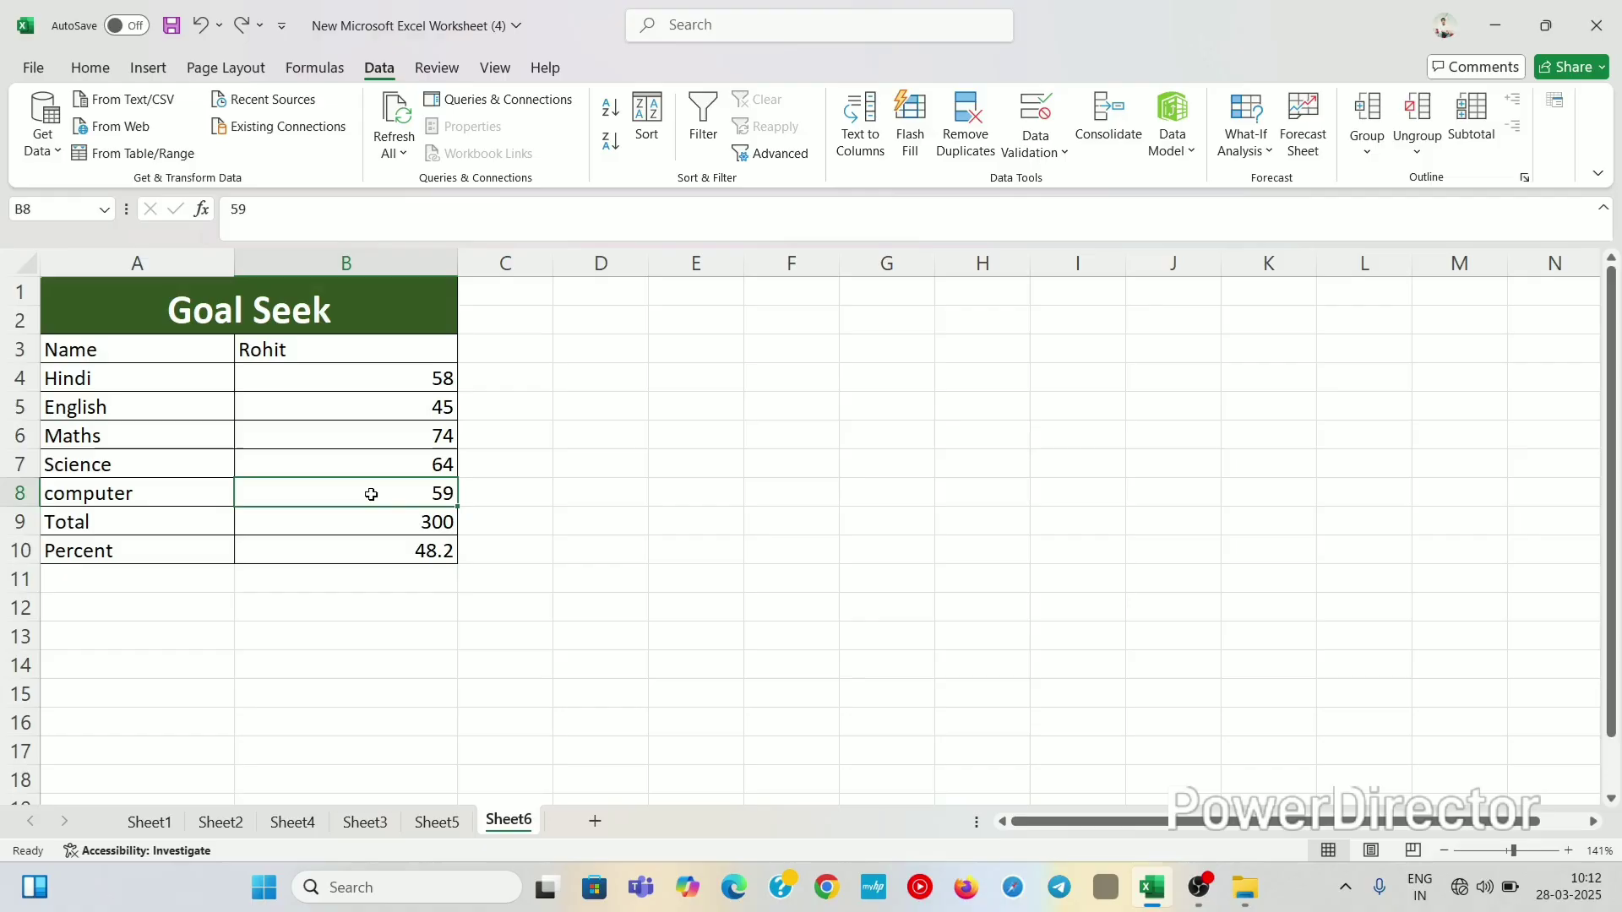
{"action": "left_click", "coordinate": [483, 505]}
{"action": "left_click", "coordinate": [422, 493]}
{"action": "left_click", "coordinate": [685, 487]}
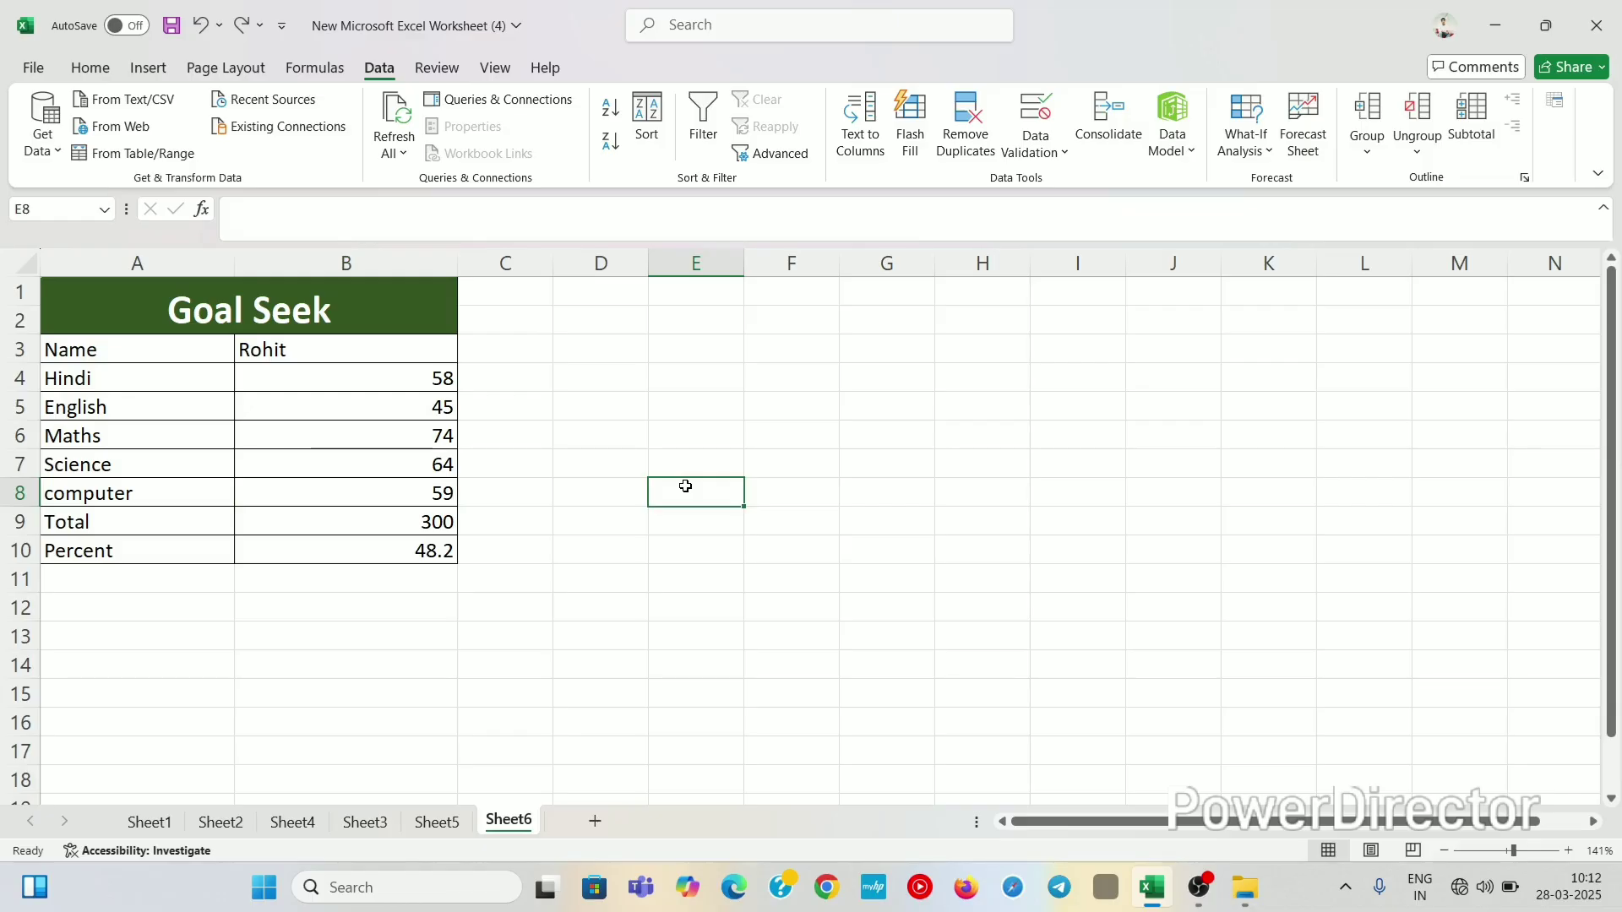
Fill the Name row A3:B3 with the second-lightest tint of the orange Accent 2 theme color
{"action": "left_click_drag", "start_coordinate": [85, 349], "coordinate": [364, 354]}
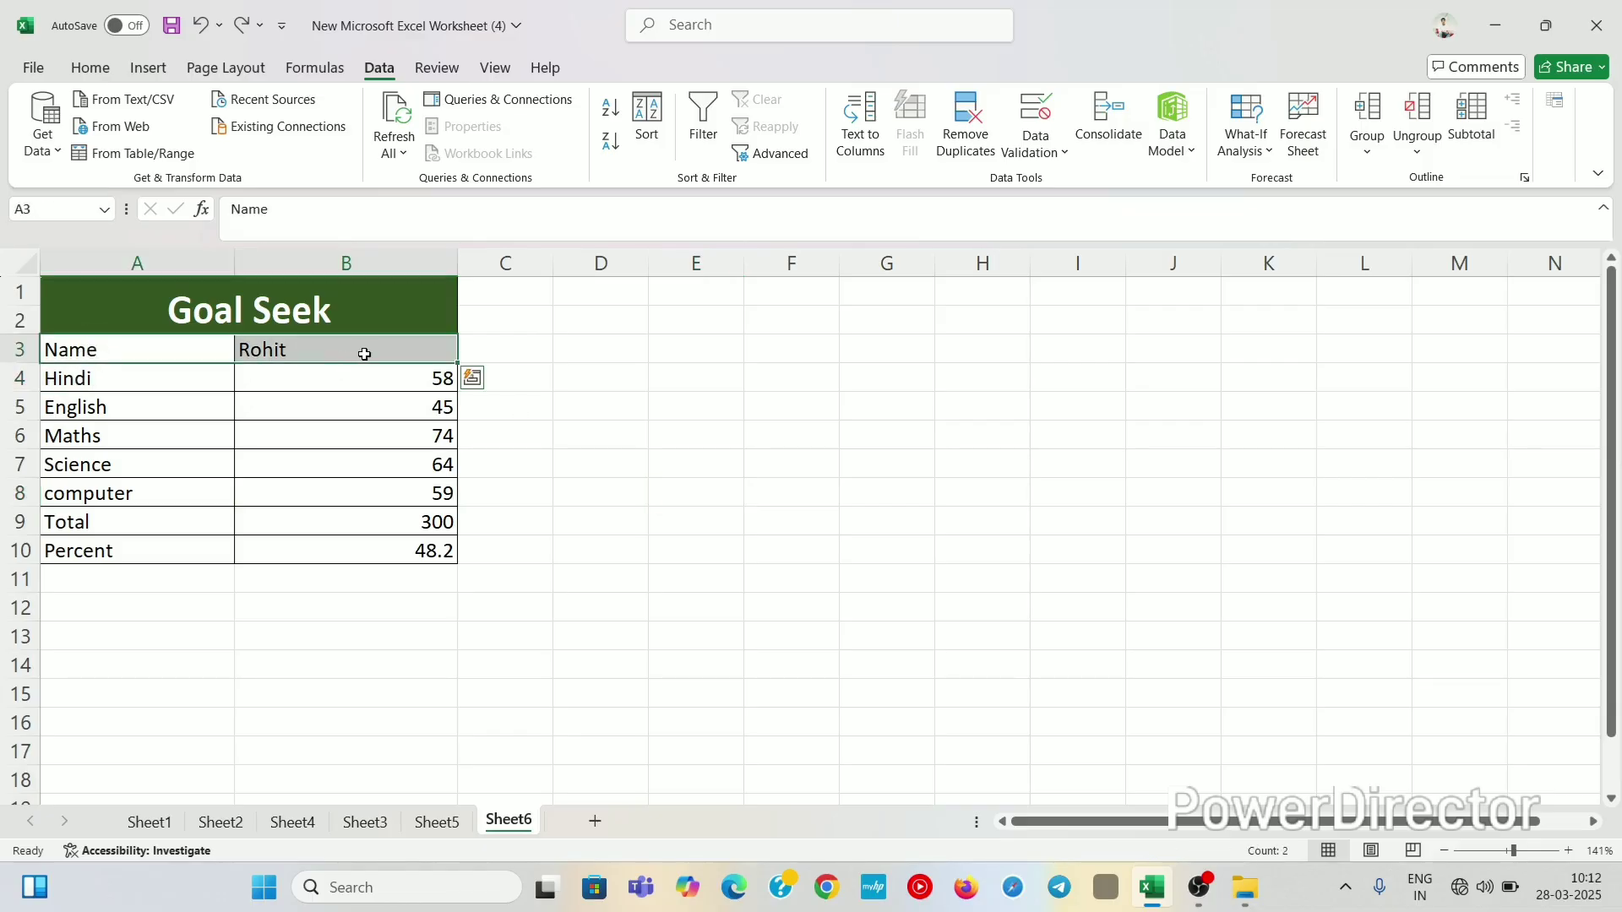
{"action": "left_click", "coordinate": [90, 68]}
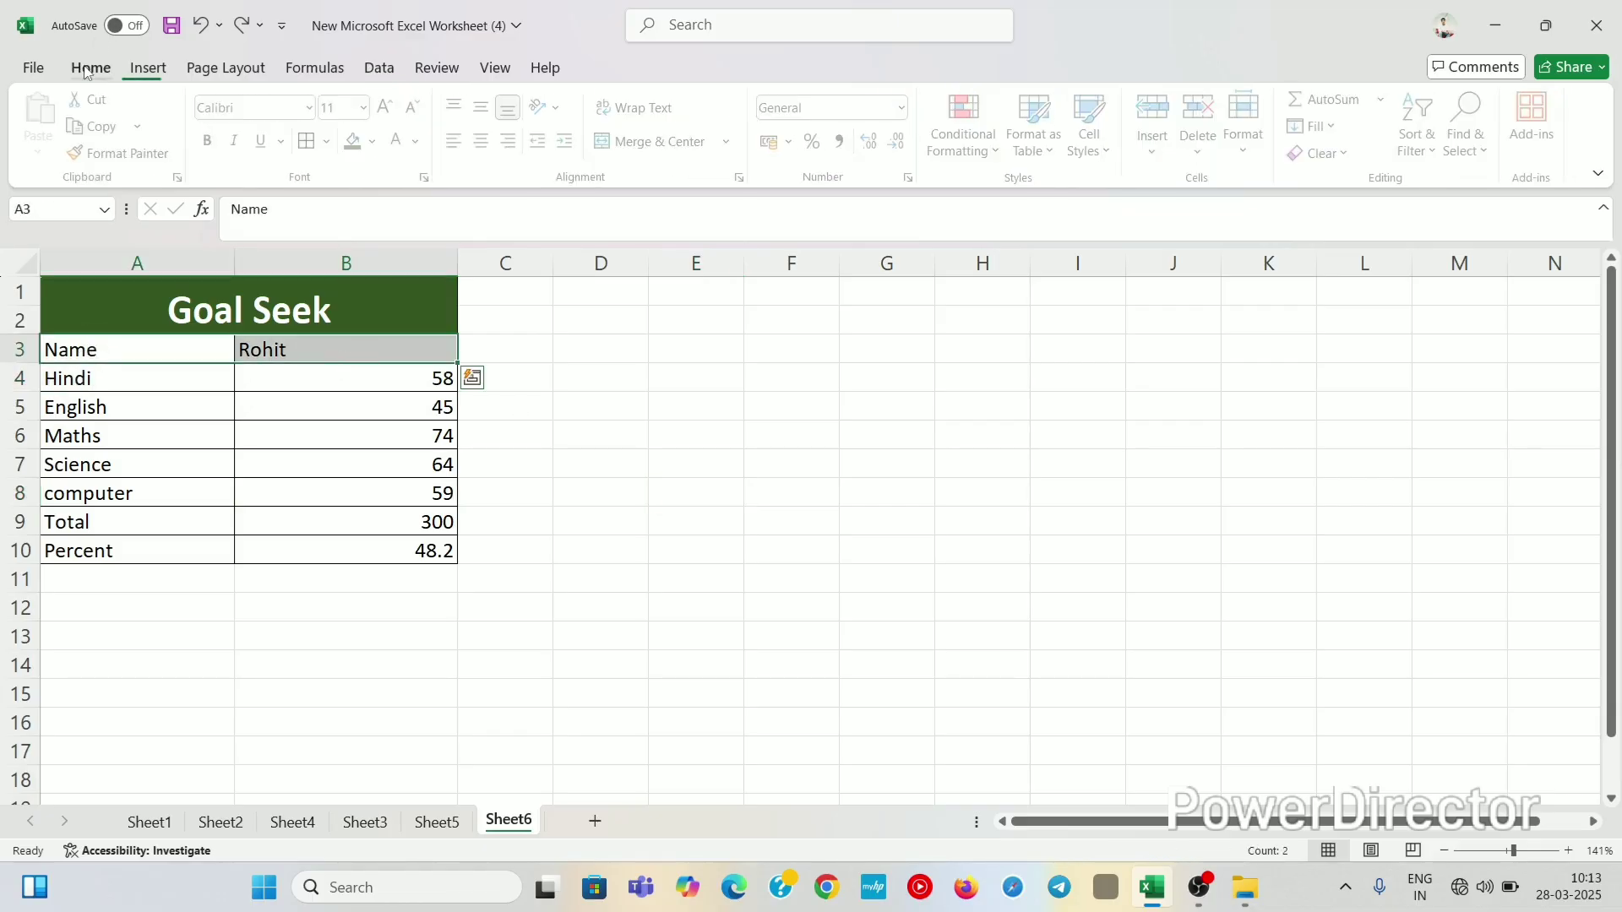
{"action": "left_click", "coordinate": [376, 141]}
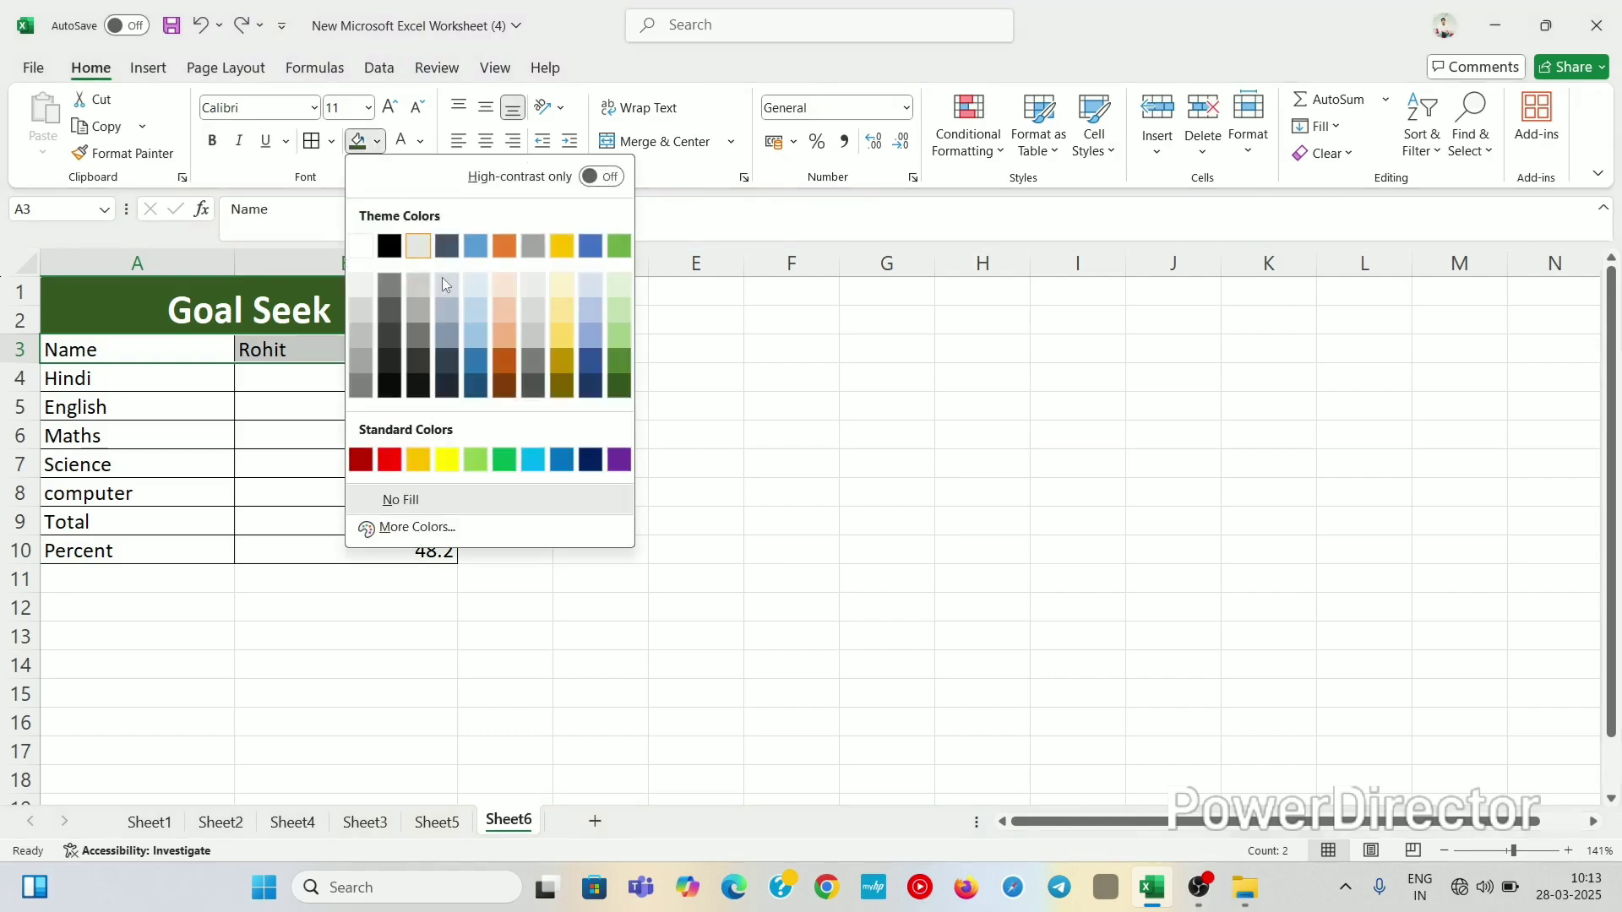
{"action": "left_click", "coordinate": [504, 312]}
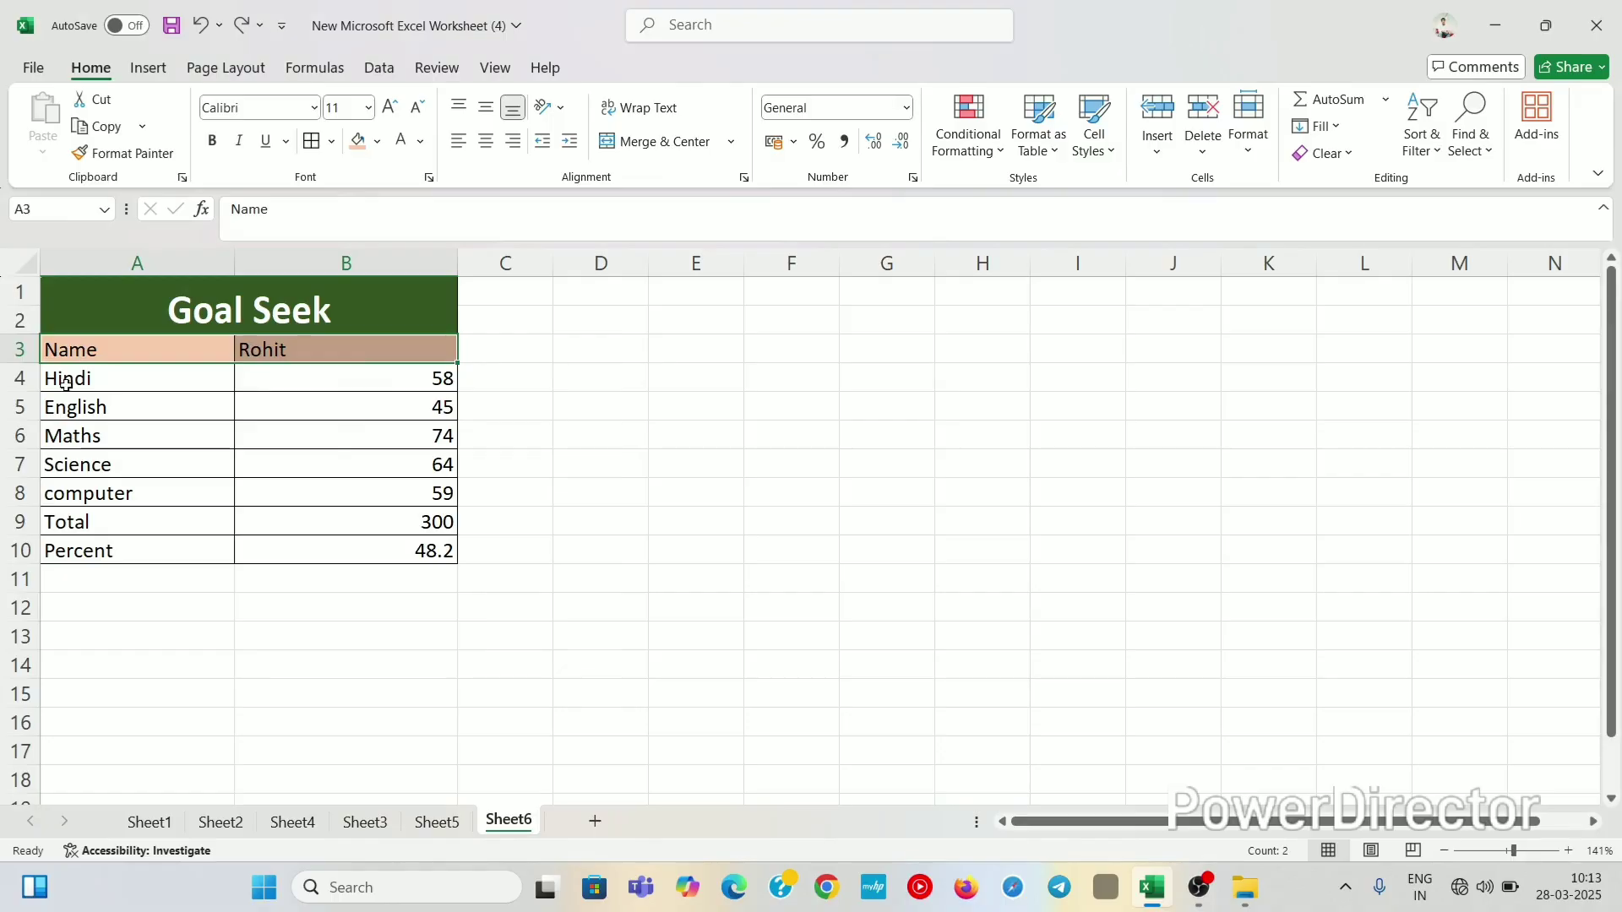
Fill the Percent row A10:B10 with the same light orange theme color as the Name row
{"action": "left_click_drag", "start_coordinate": [72, 549], "coordinate": [378, 554]}
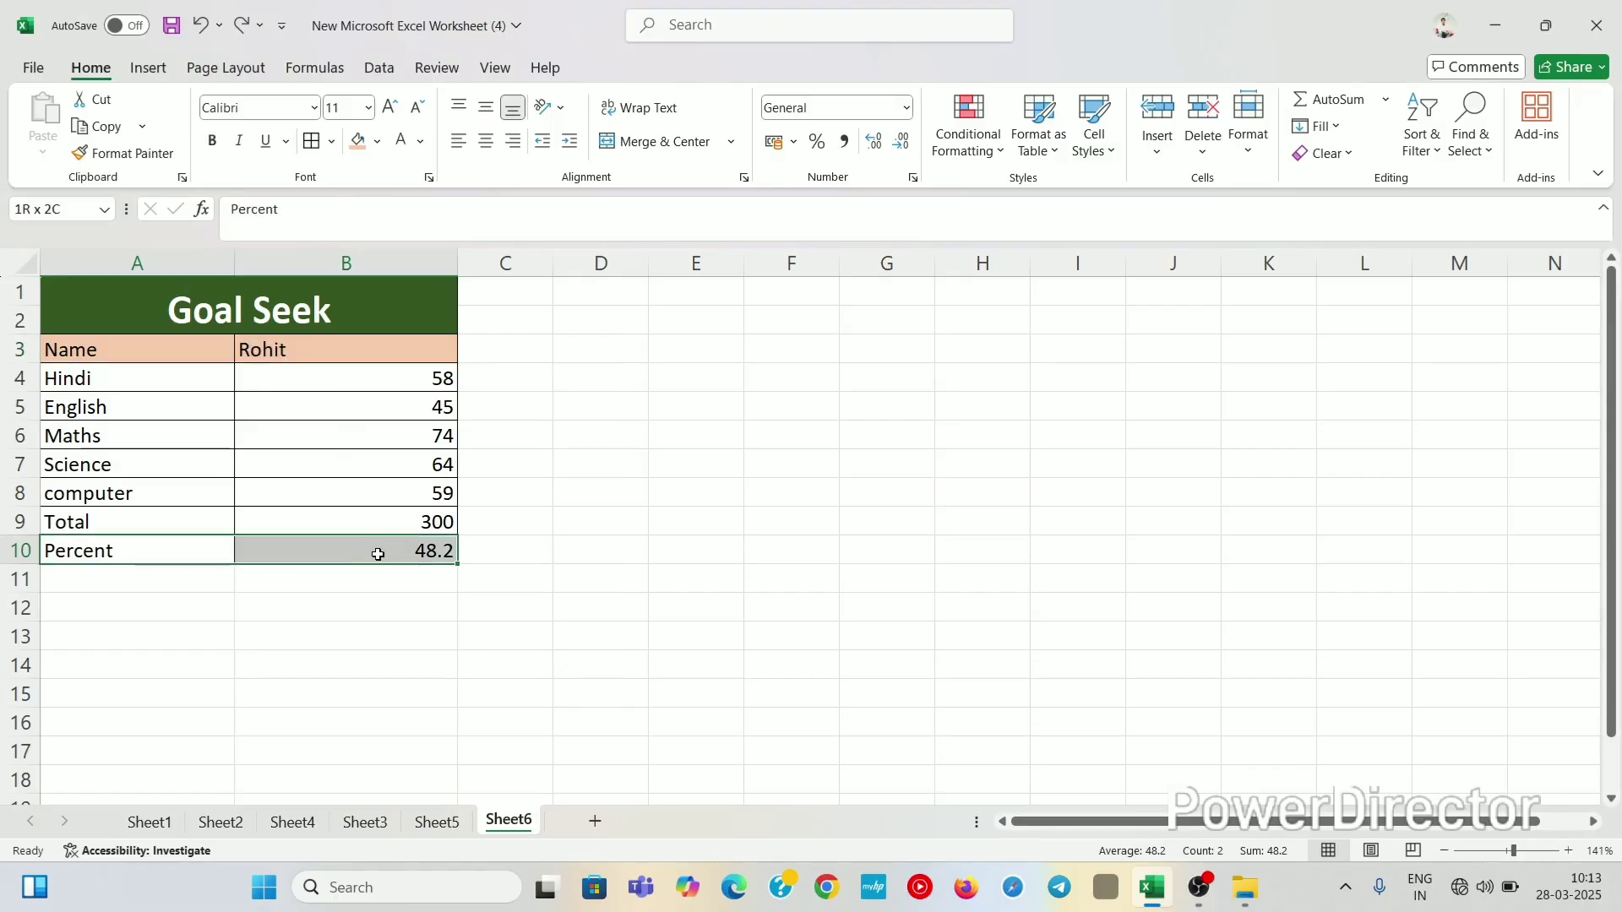
{"action": "left_click", "coordinate": [377, 142]}
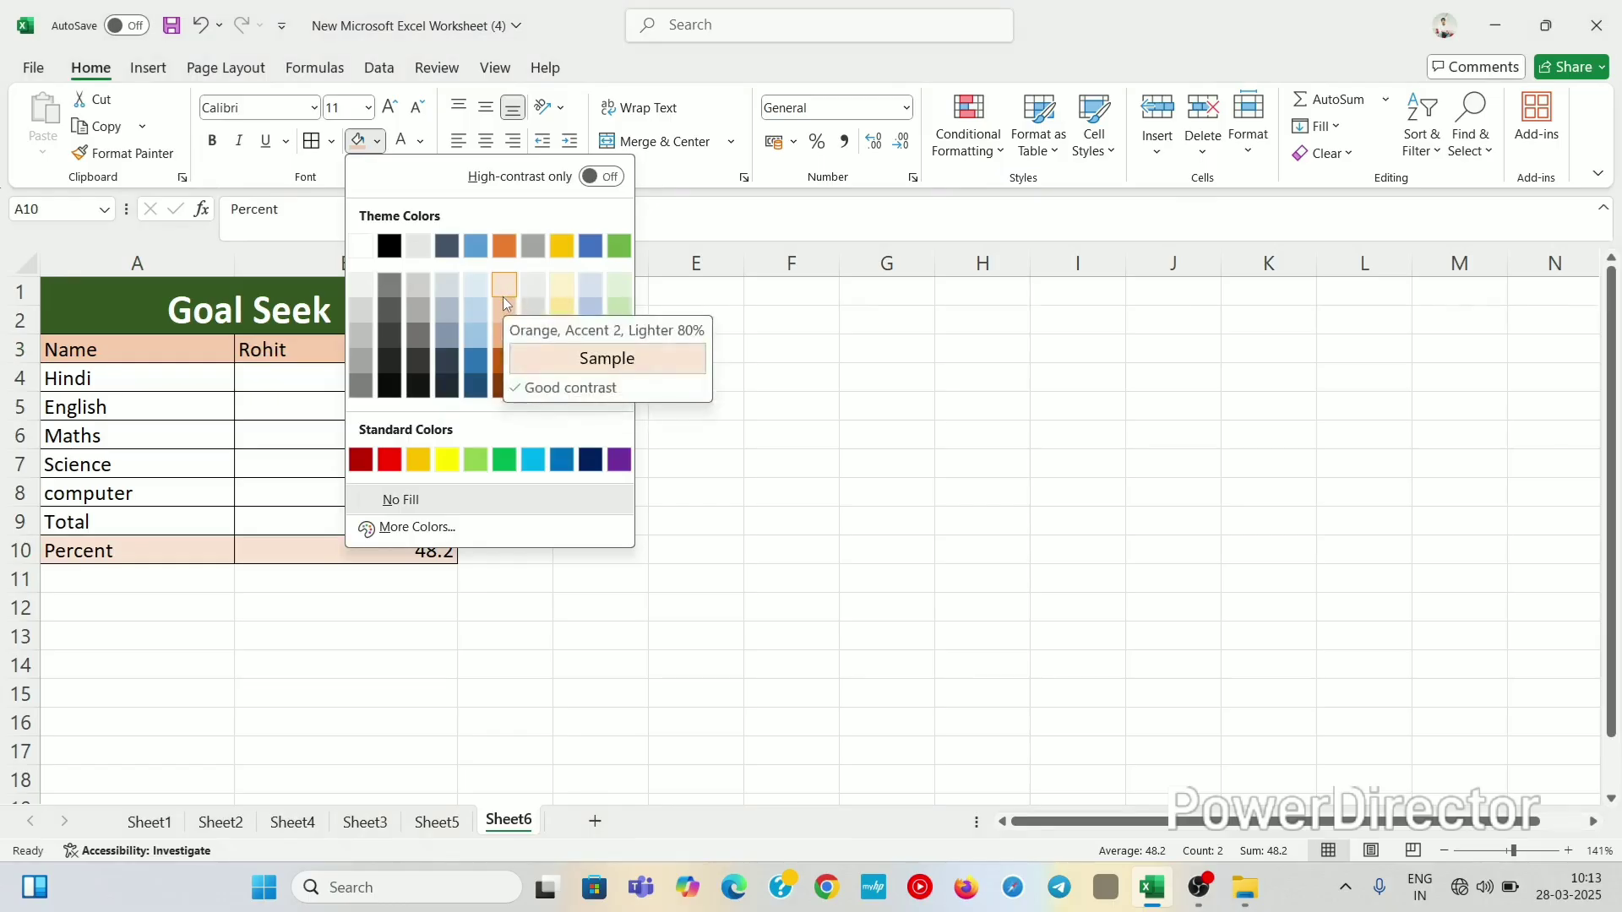
{"action": "left_click", "coordinate": [504, 301]}
{"action": "left_click", "coordinate": [688, 418]}
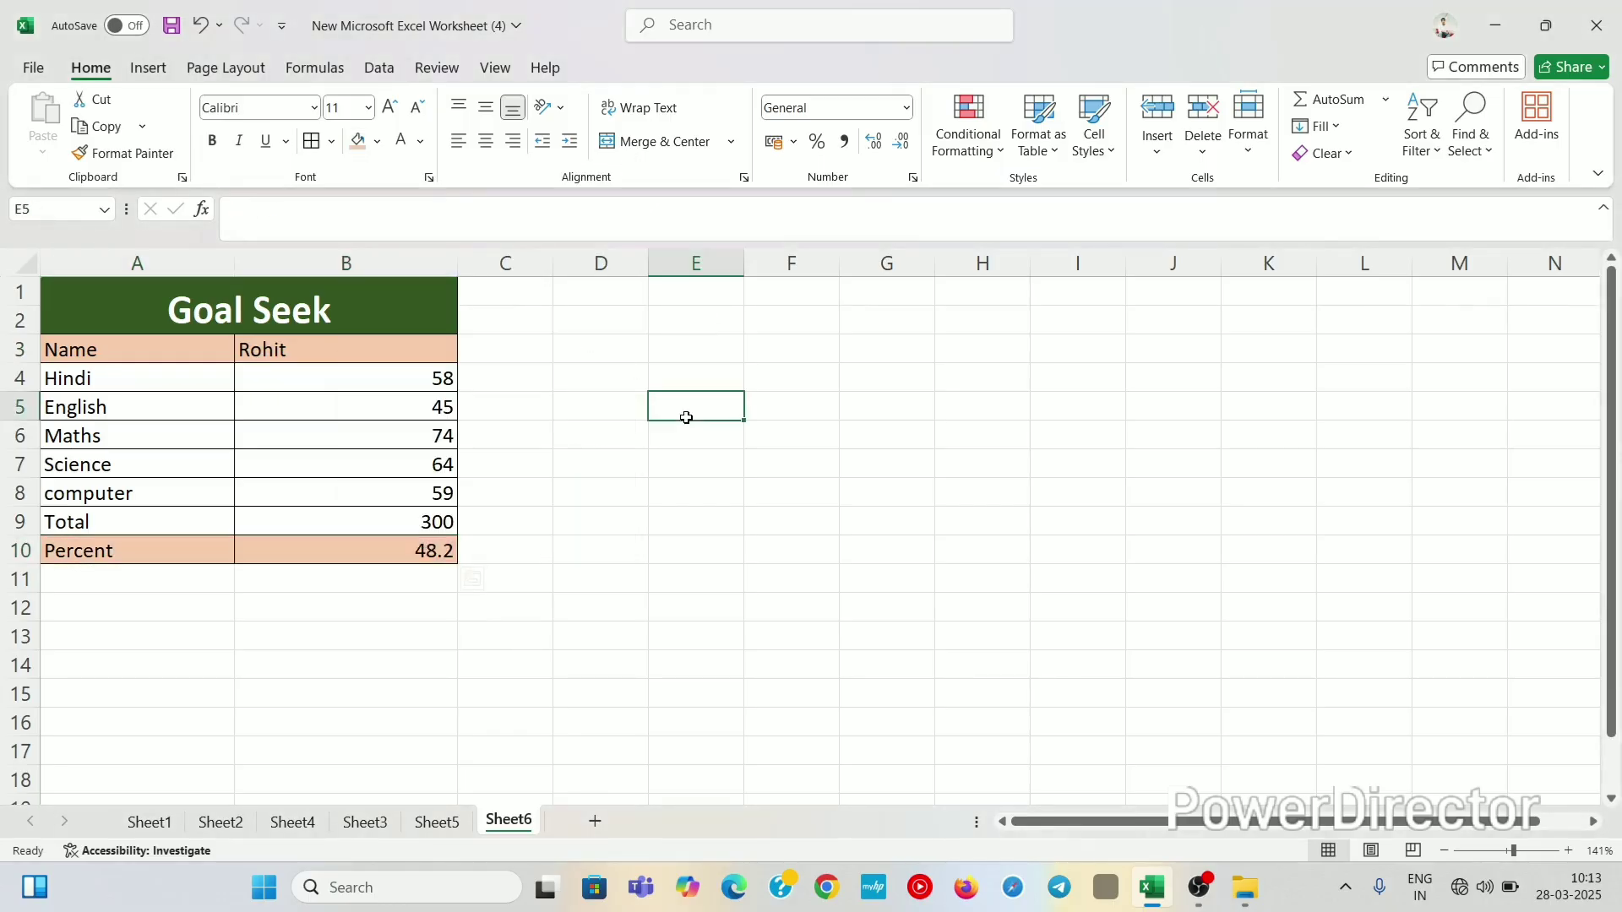
{"action": "left_click", "coordinate": [246, 542]}
{"action": "left_click", "coordinate": [706, 515]}
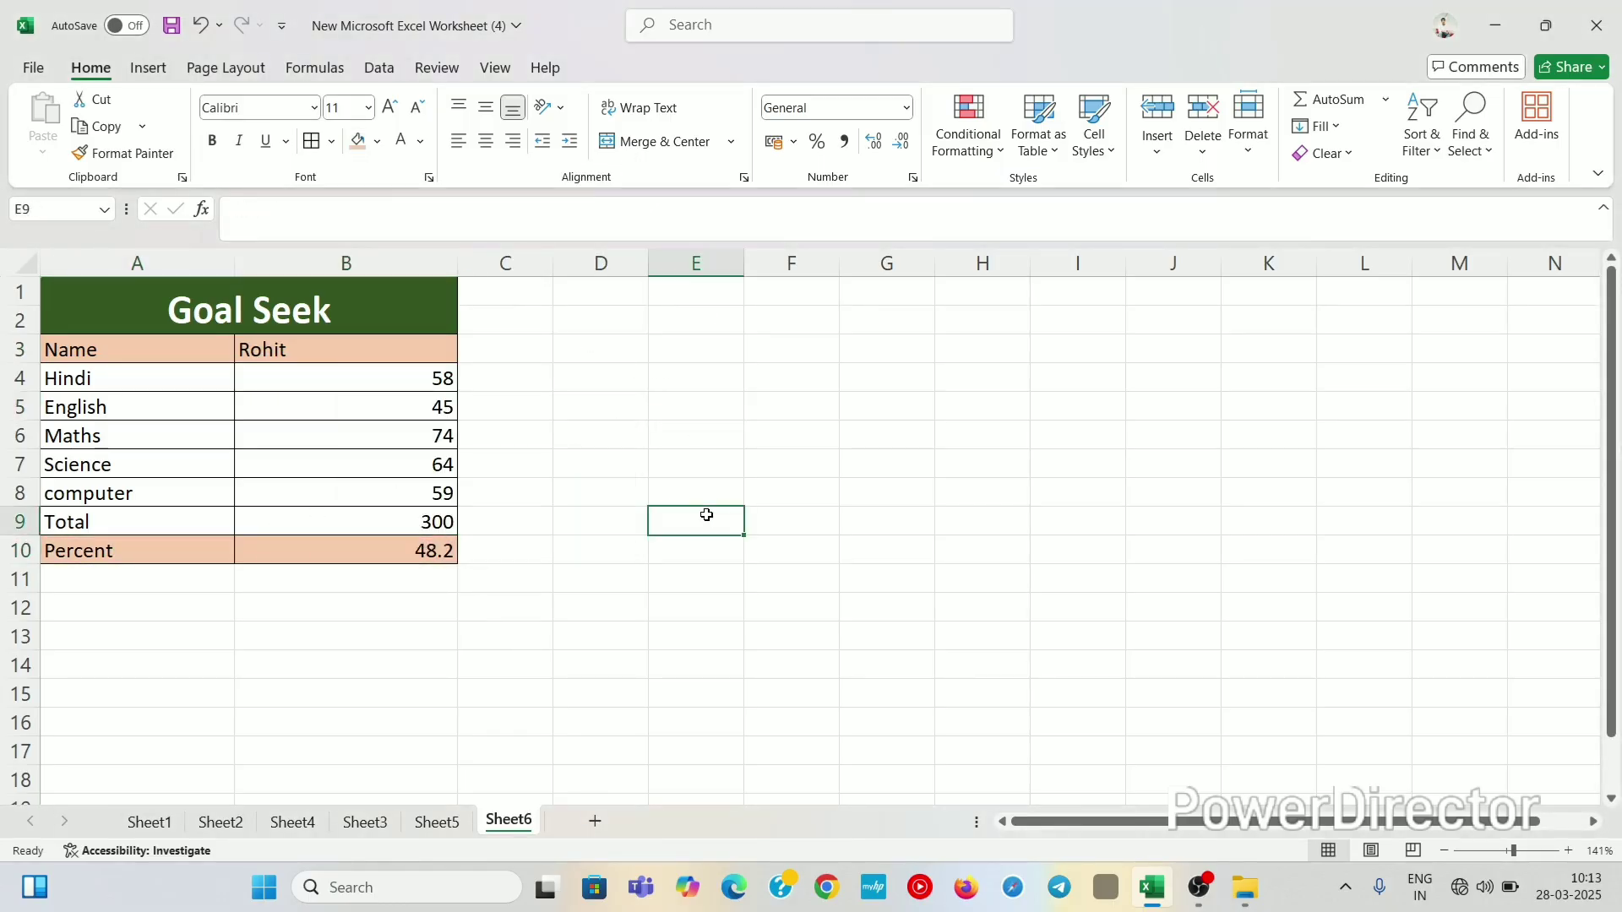